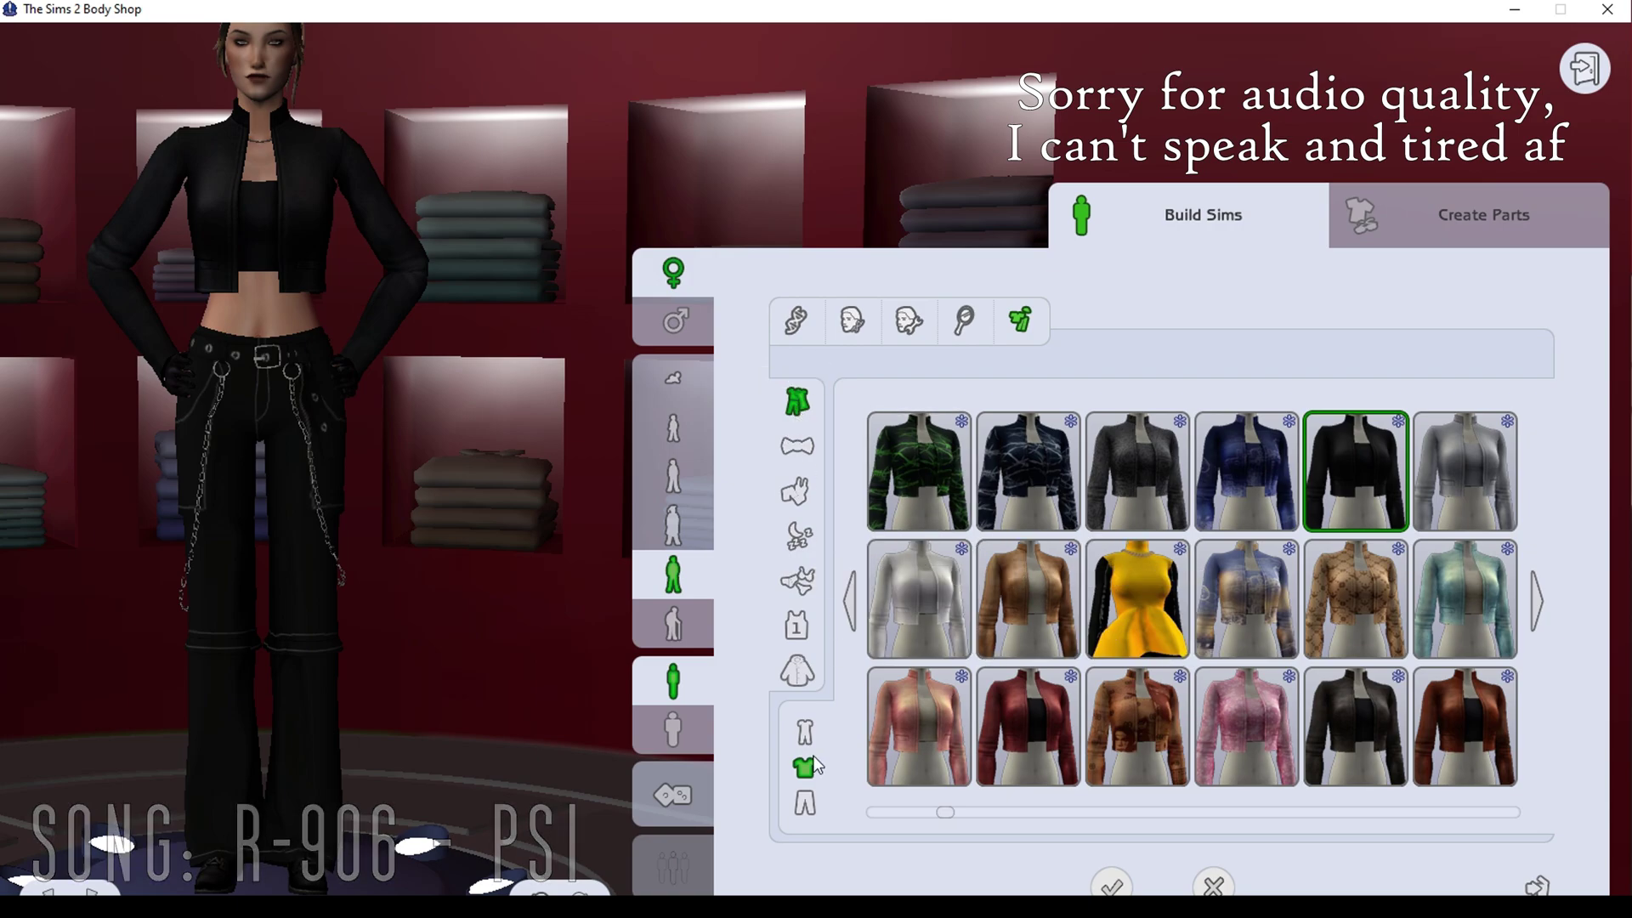
Apply LASHES 2 eyelashes and a black winged eyeliner from the face makeup options, then return to Genetics
left_click(968, 326)
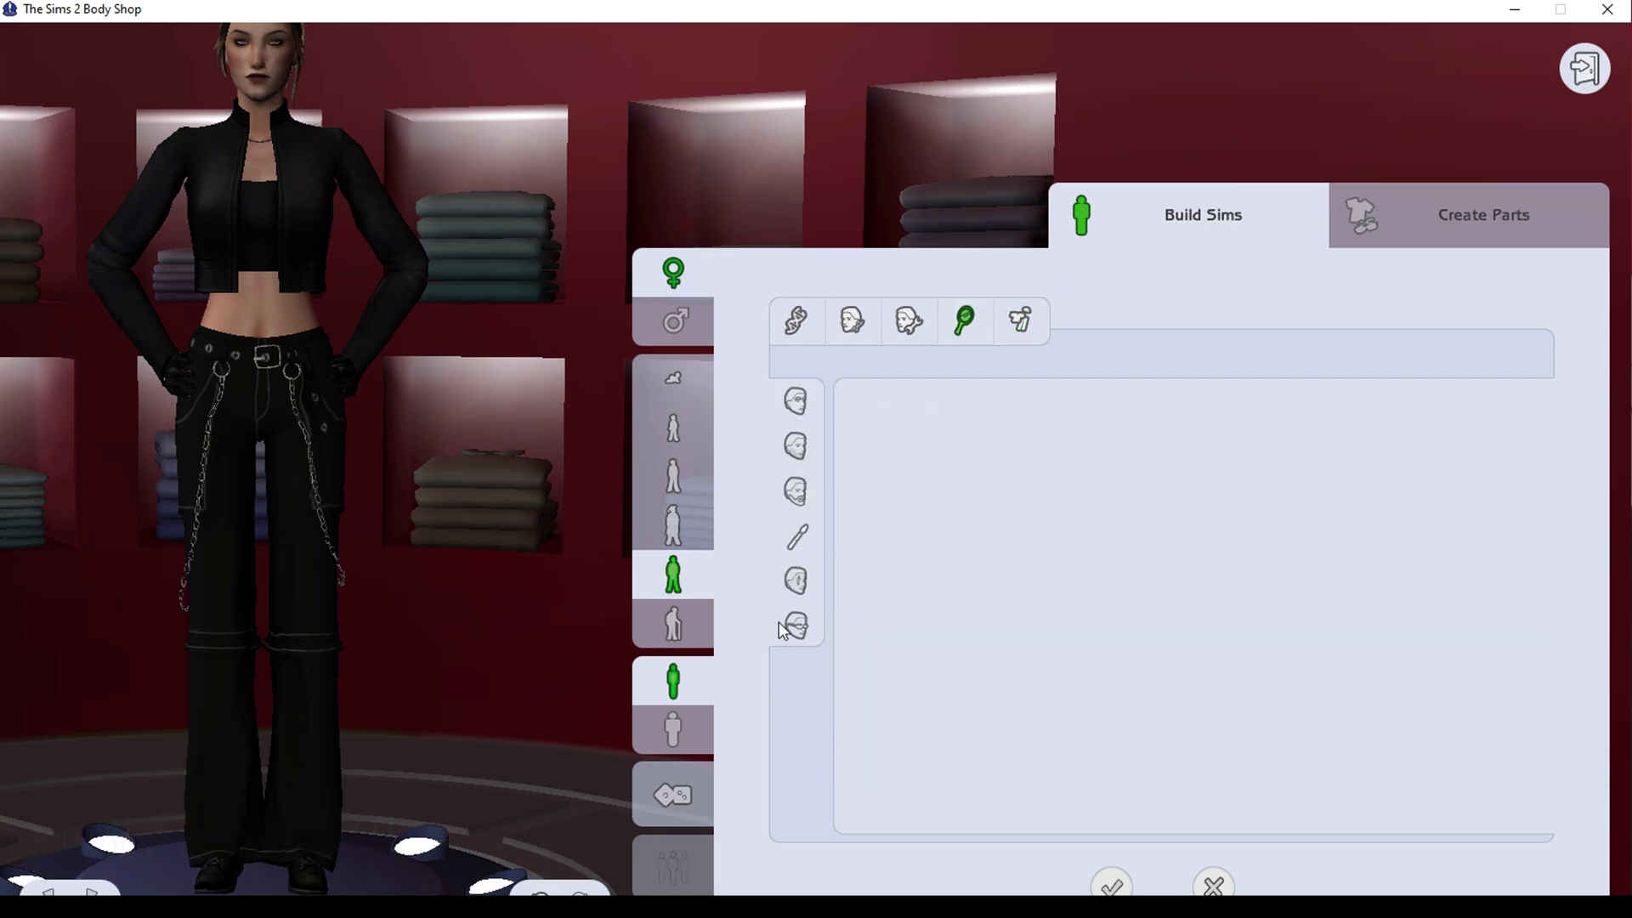
left_click(802, 538)
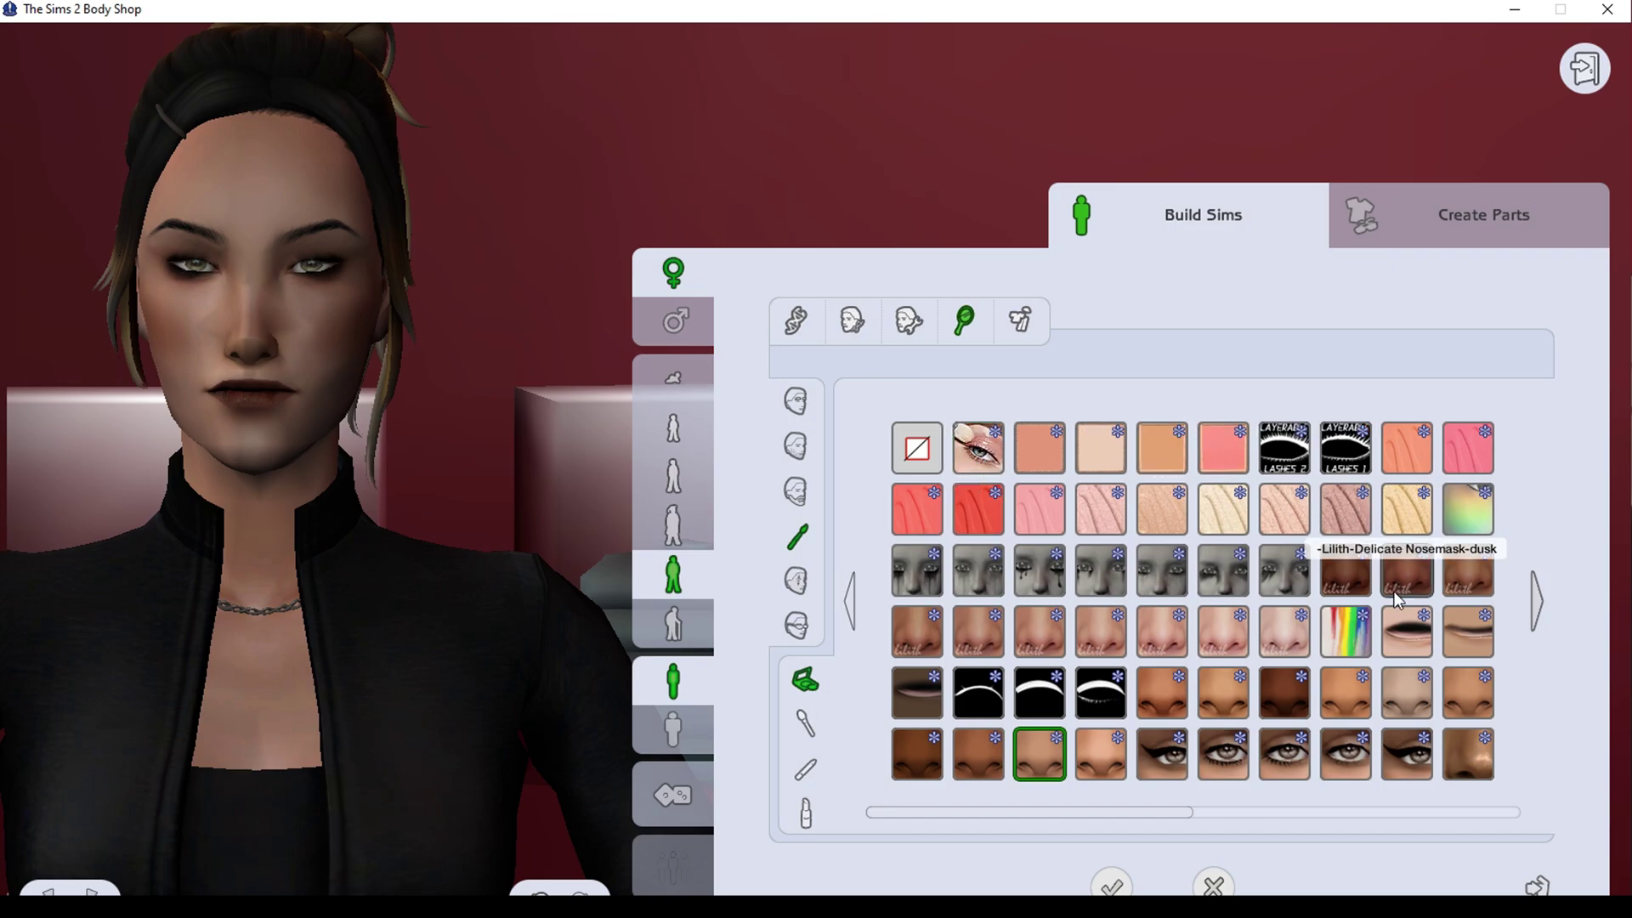
left_click(1291, 451)
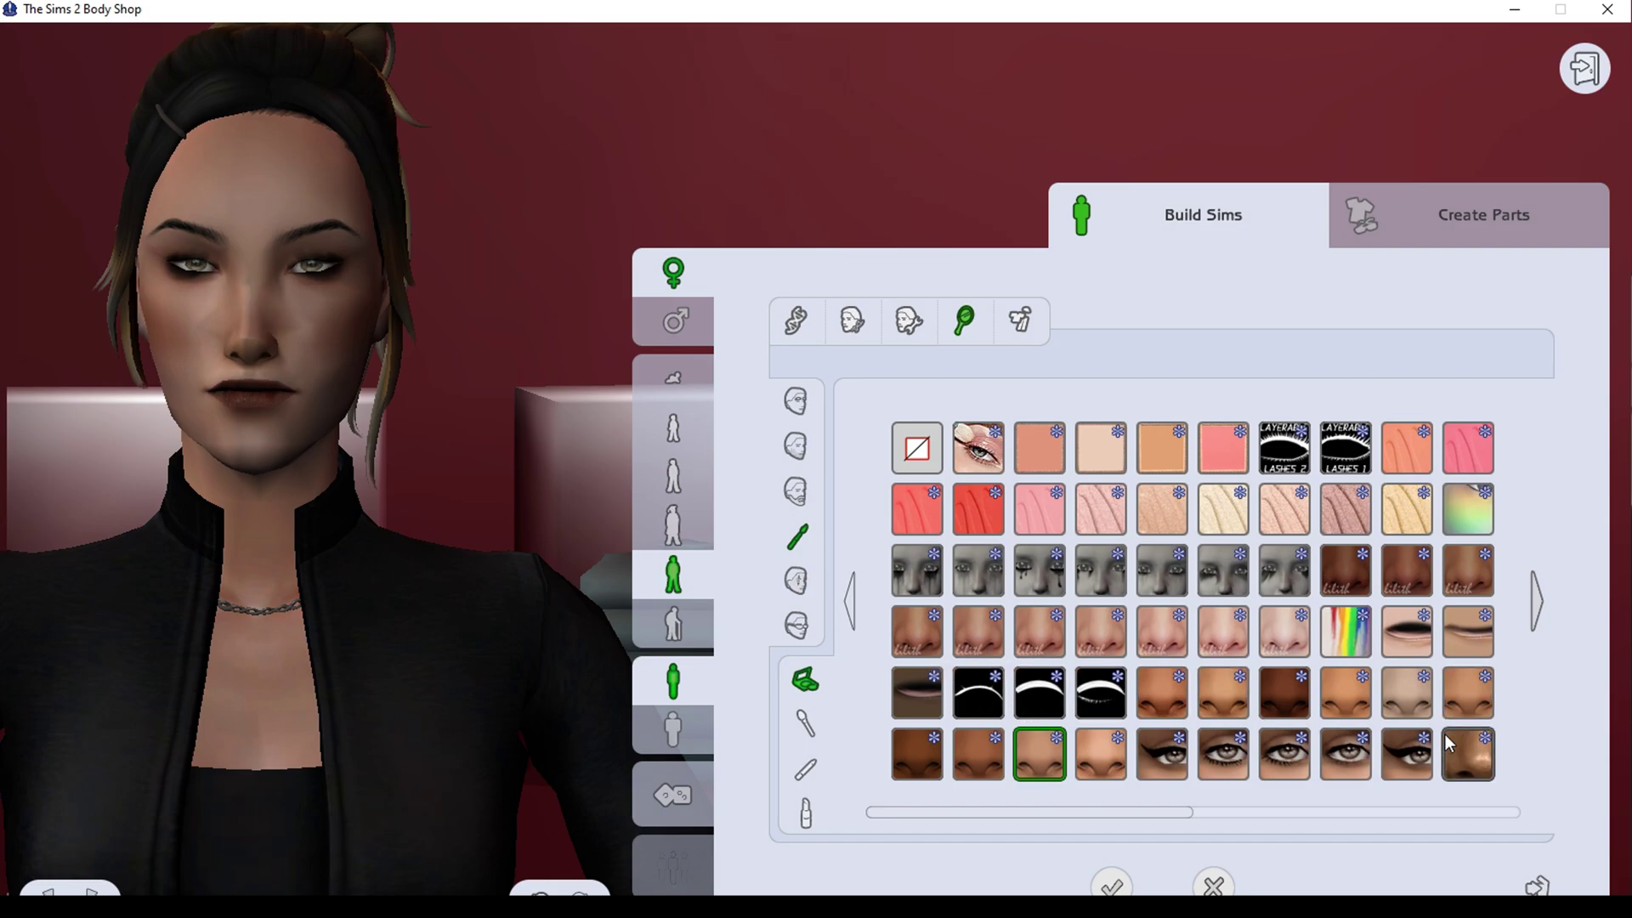
left_click(1156, 751)
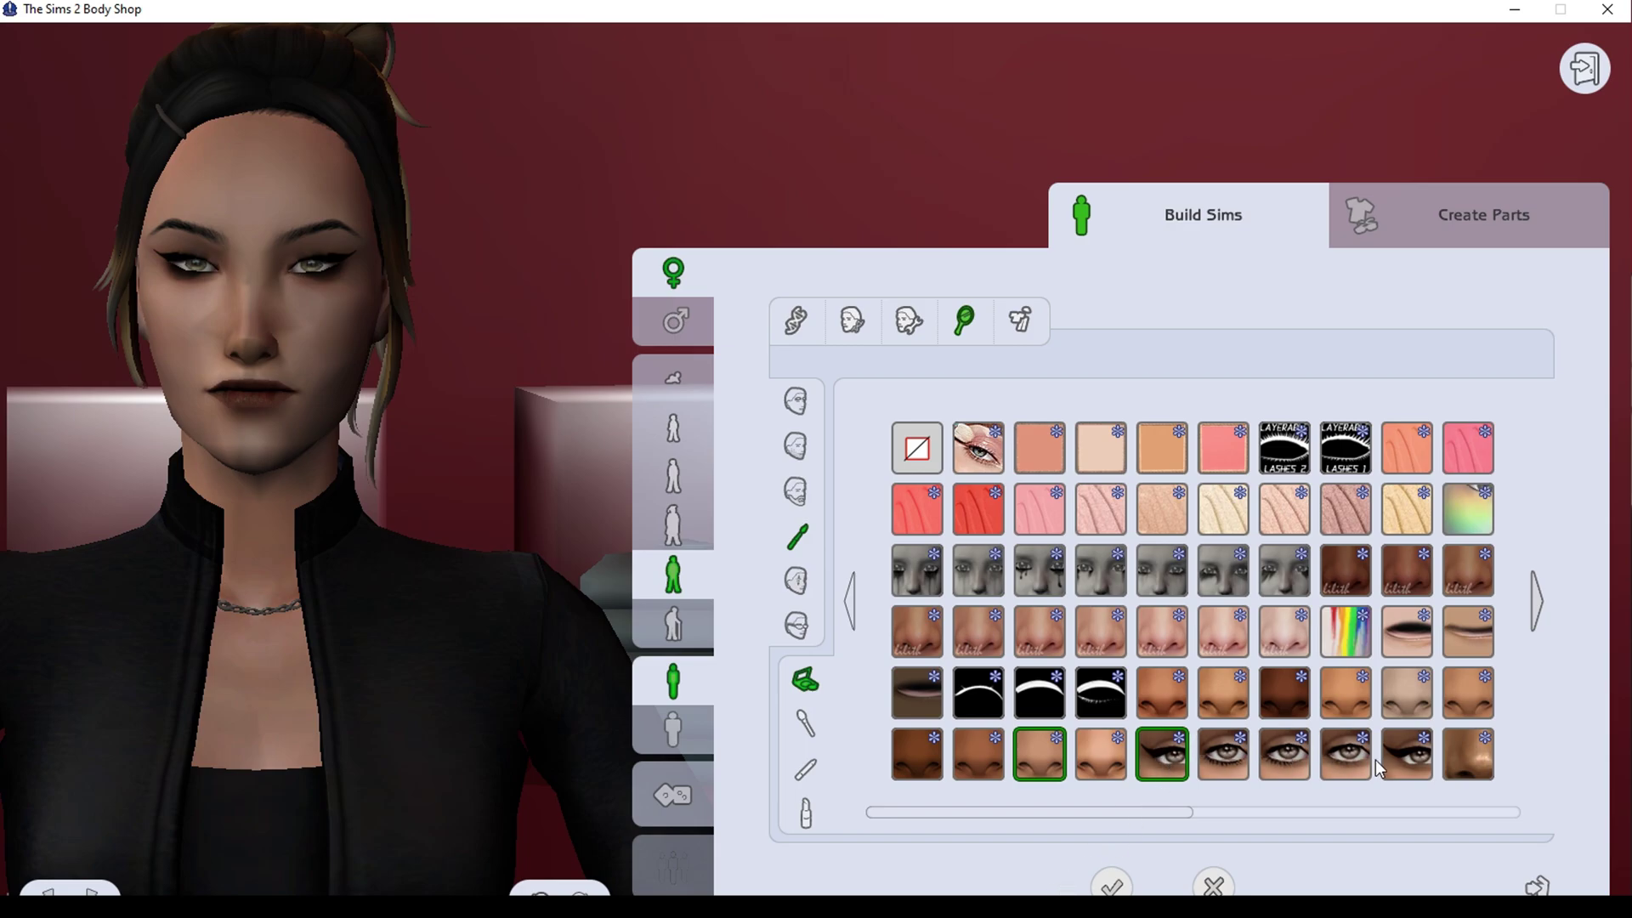
left_click(1399, 758)
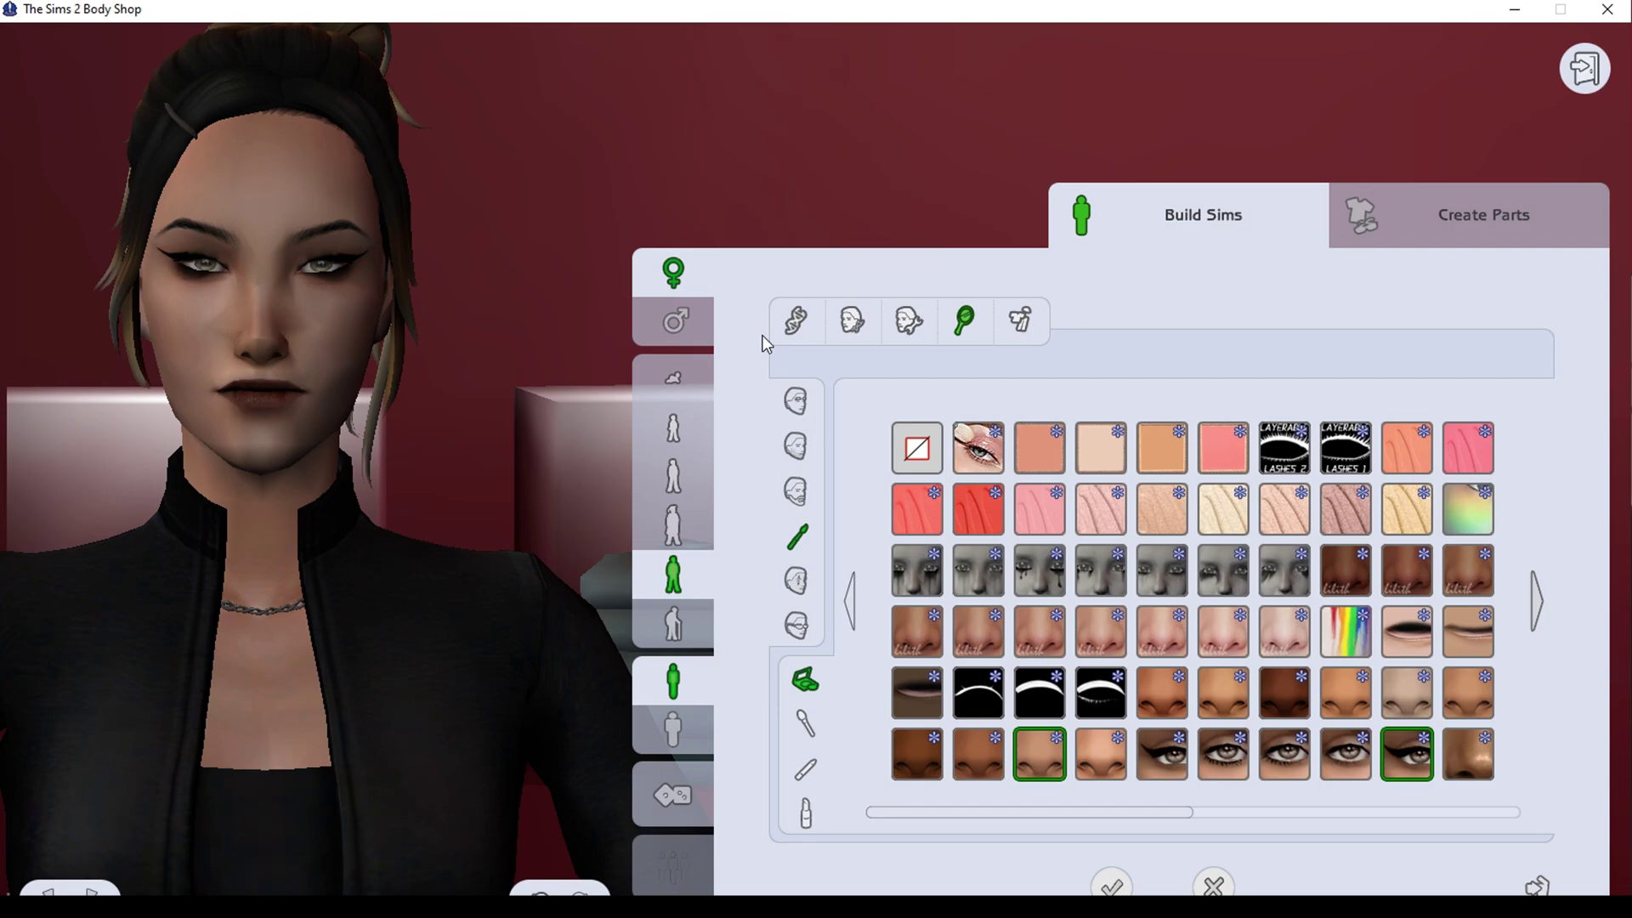
left_click(797, 321)
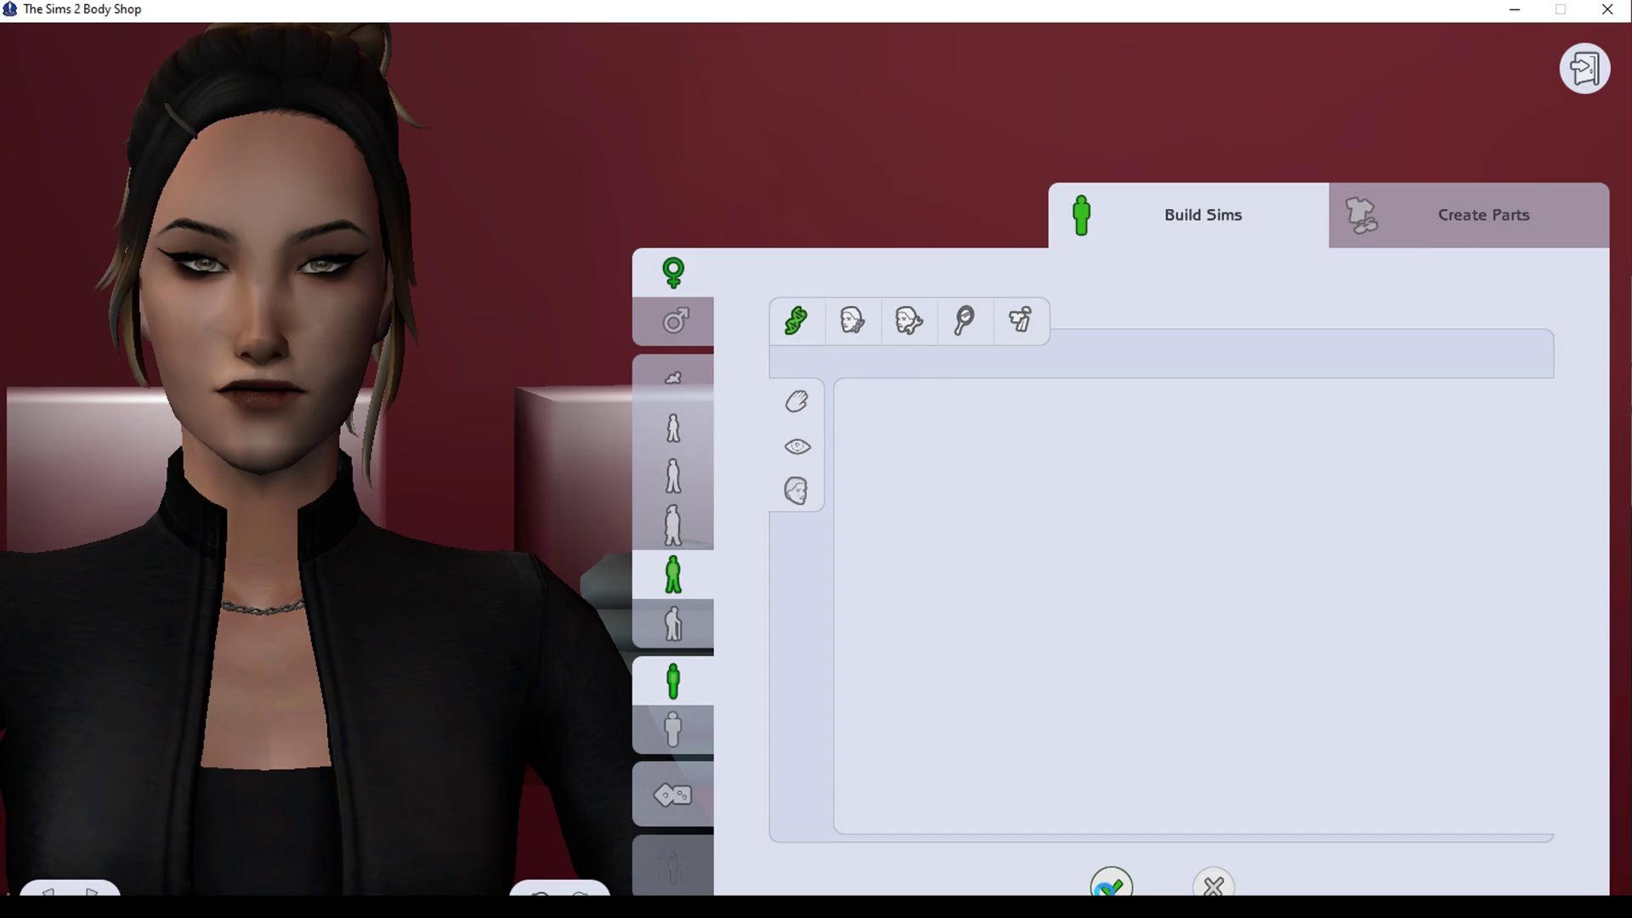
Leave the sim editor and choose Package Sims from the Build Sims start choices
left_click(1112, 887)
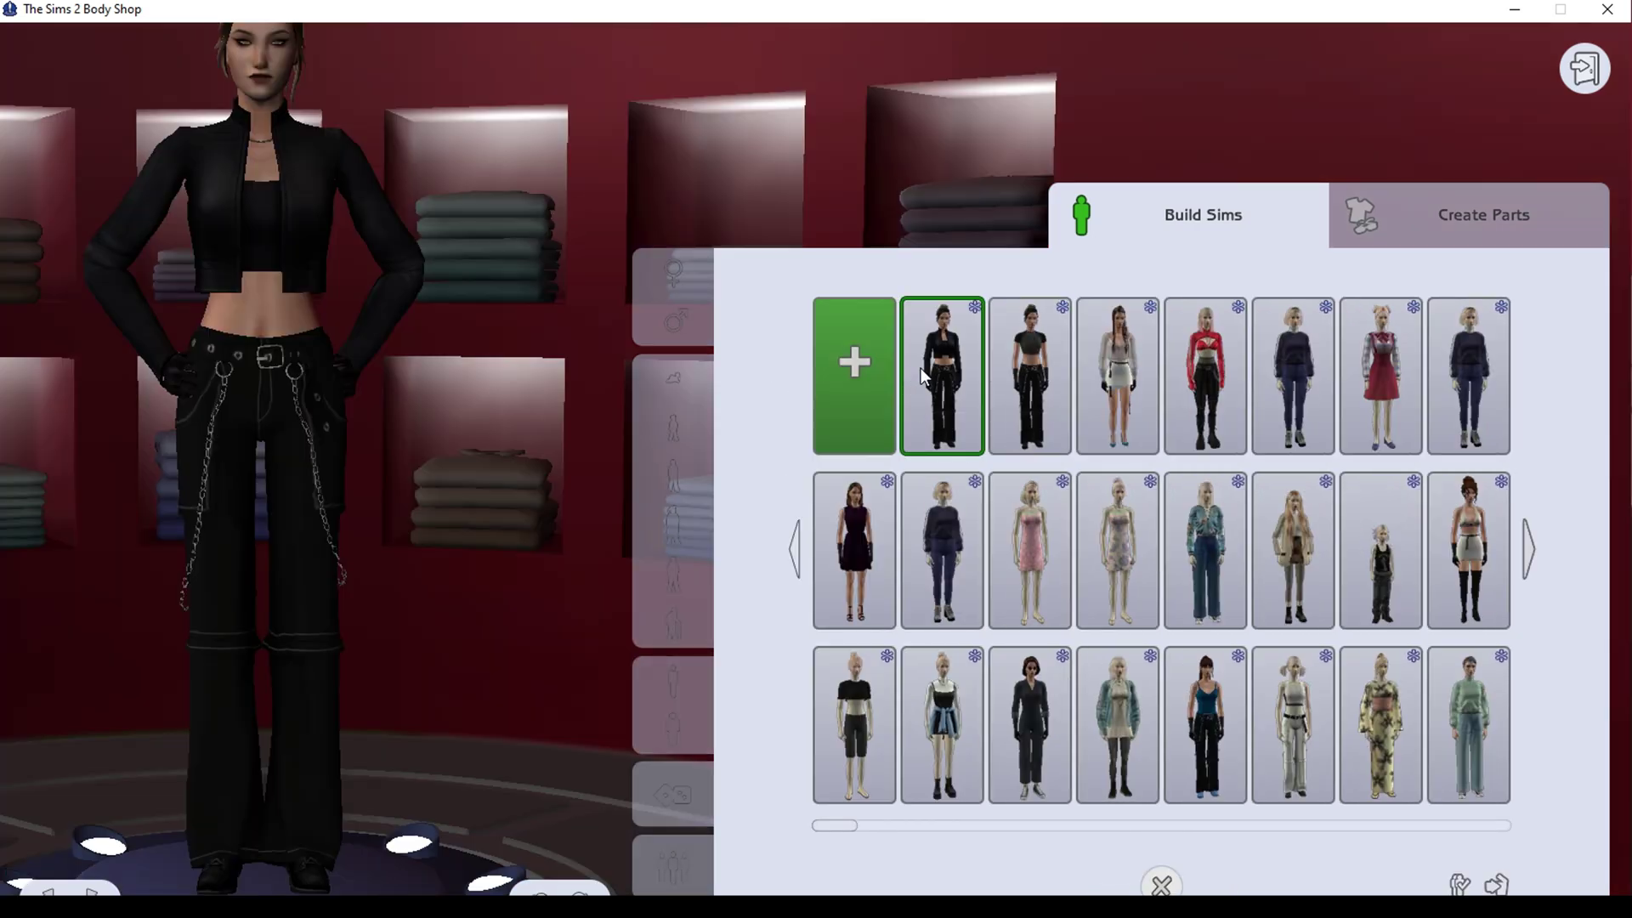
left_click(1161, 885)
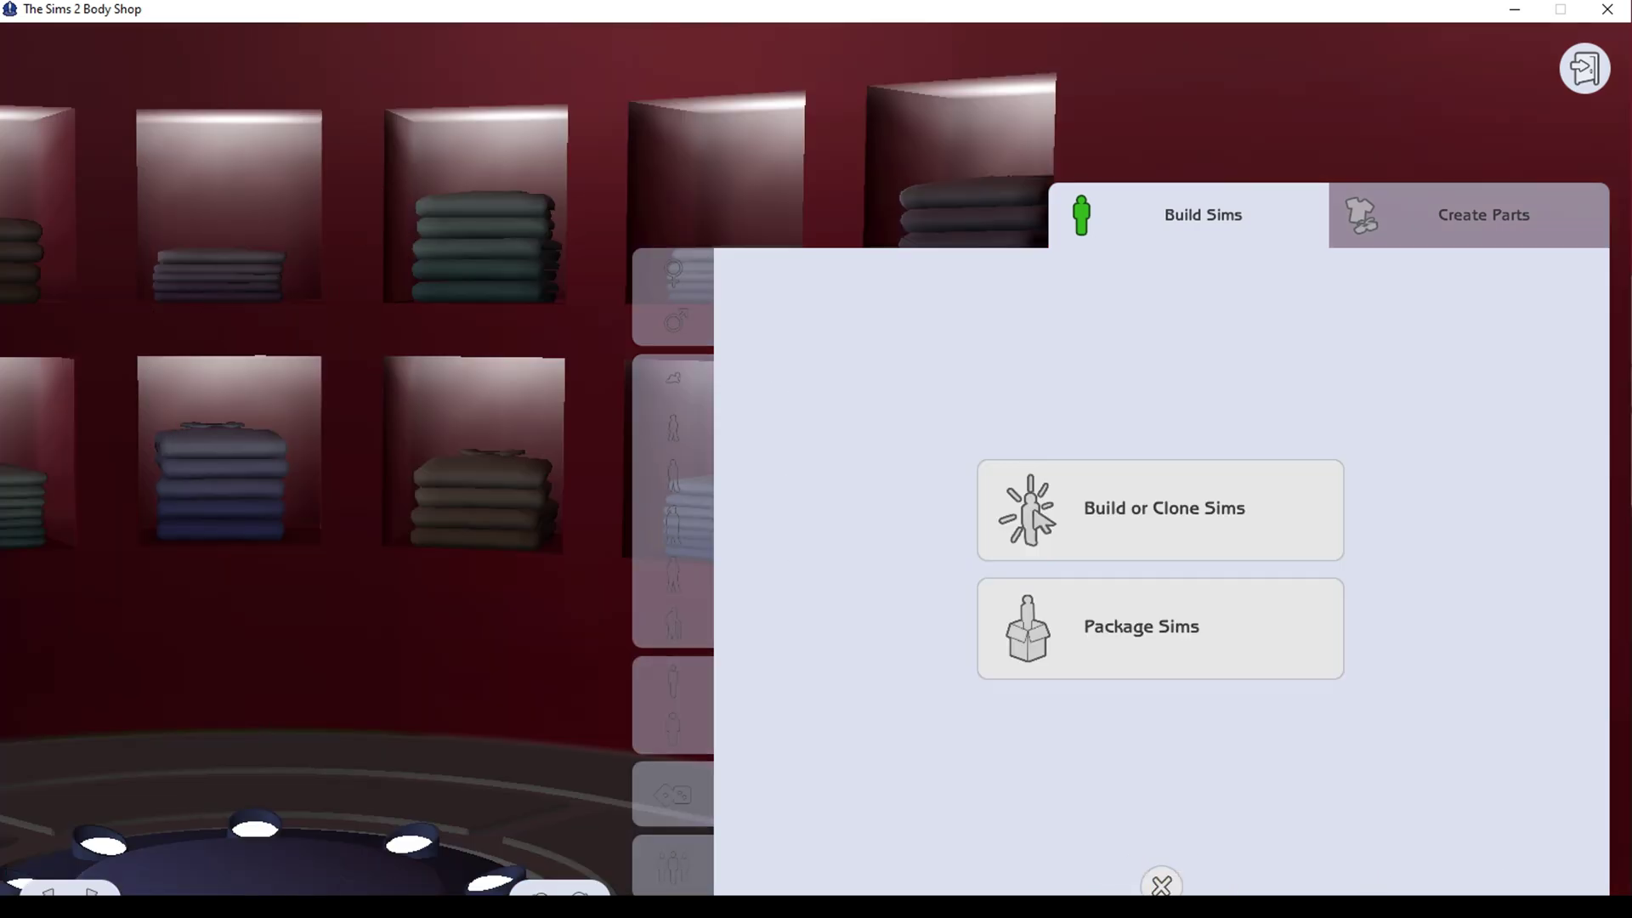
left_click(1163, 652)
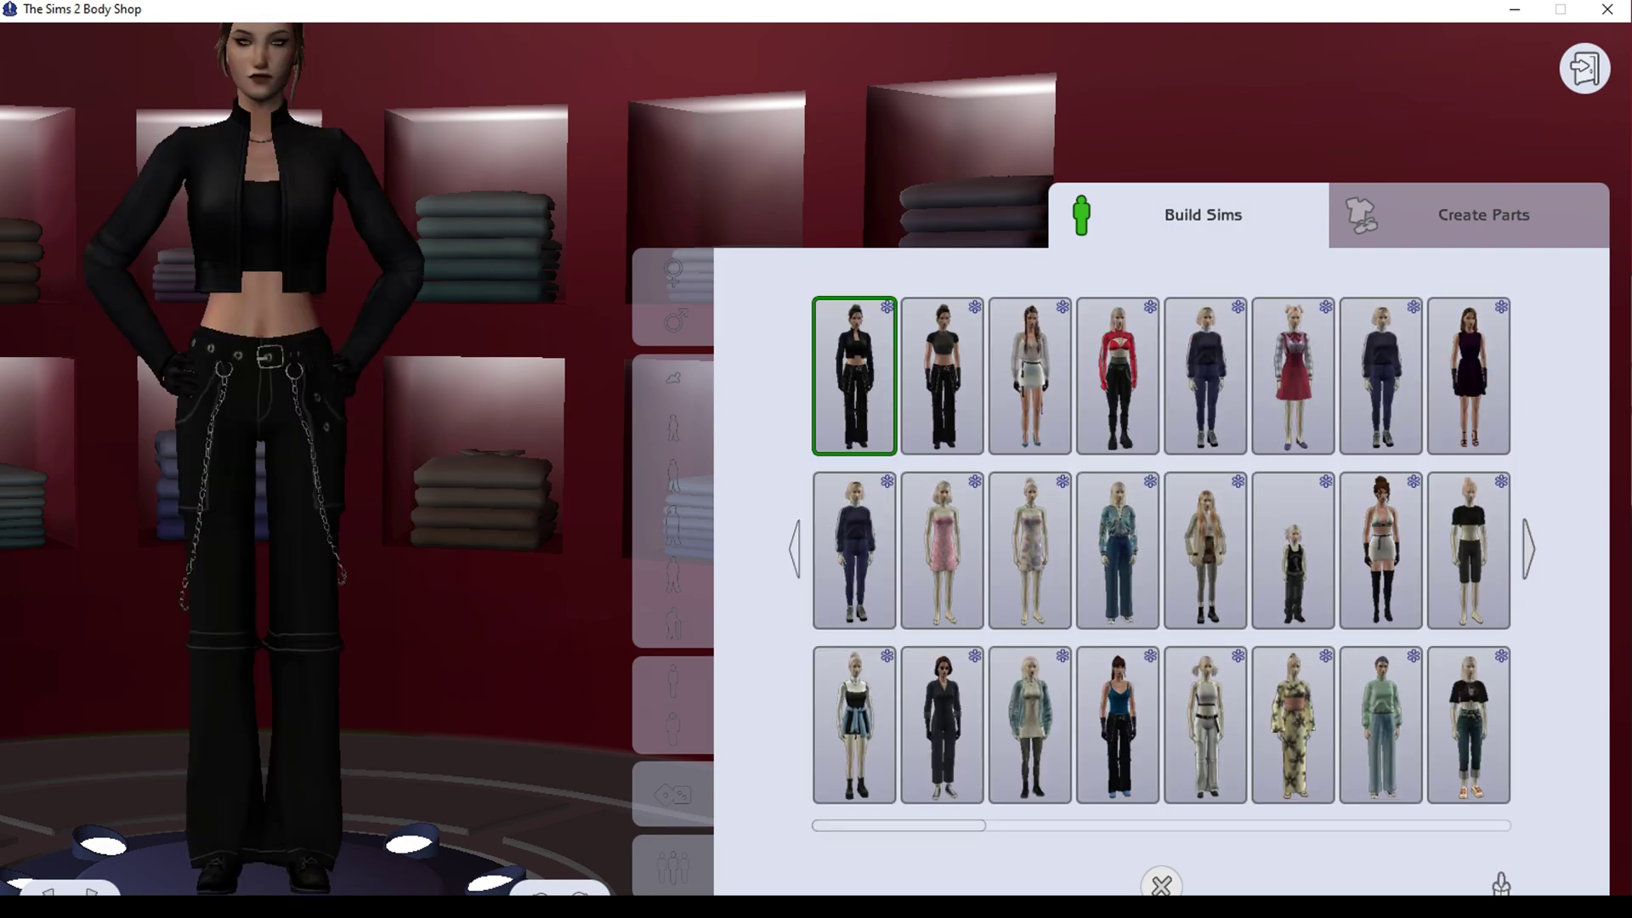
Package the black-outfit sim as 'vendy' with a description, then minimize the game
left_click(1501, 884)
left_click(1164, 397)
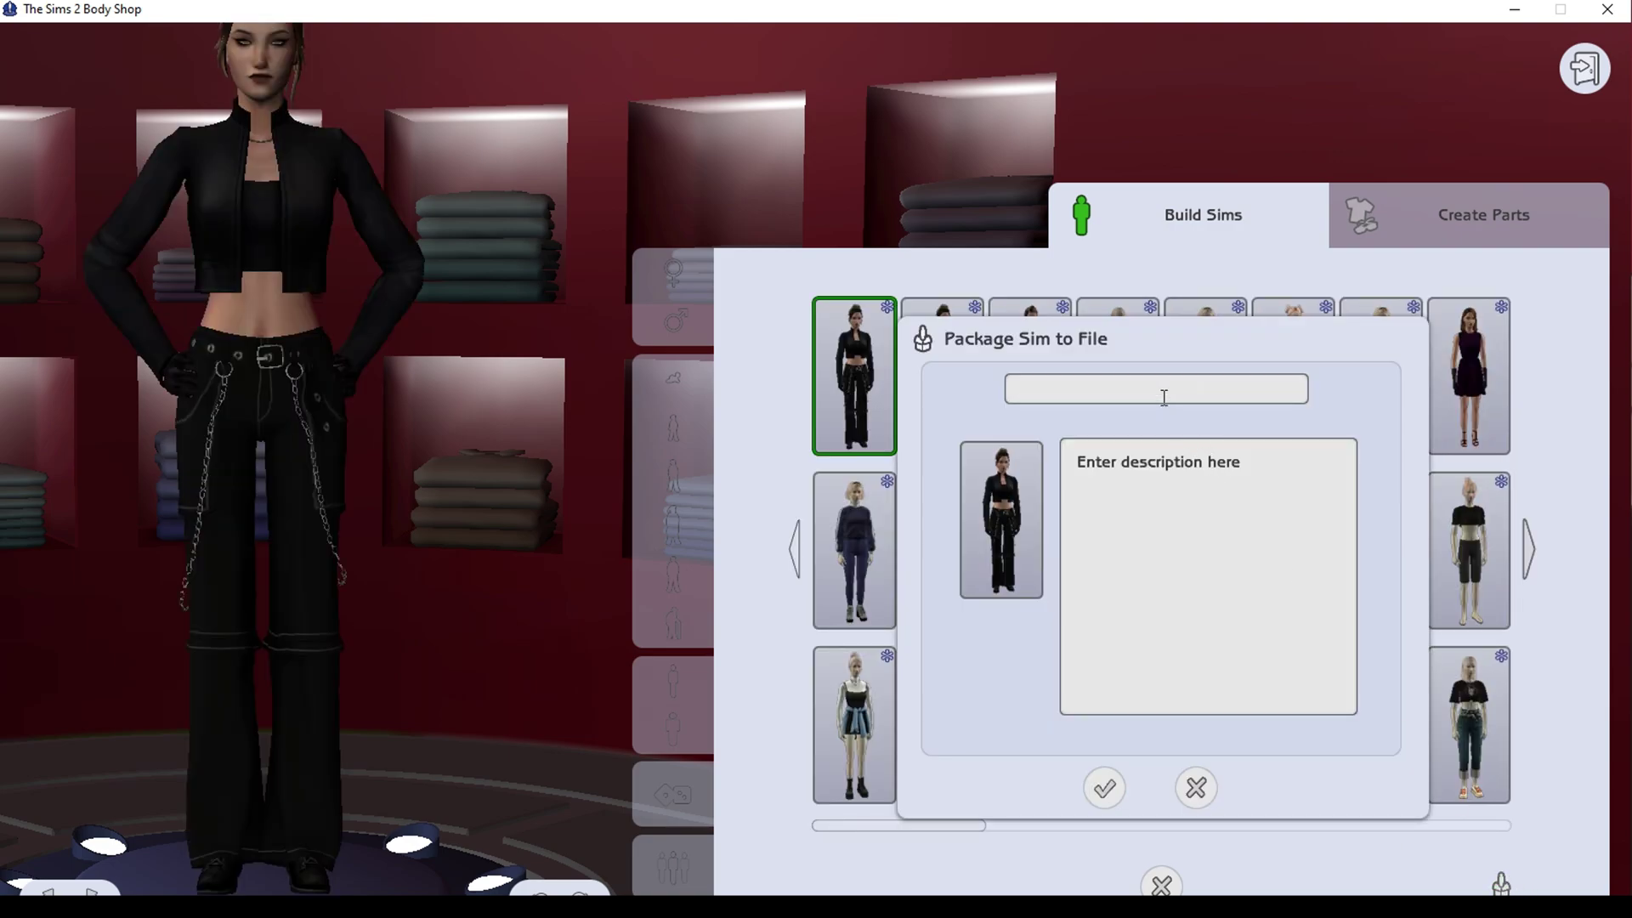
type("vendy")
left_click(1143, 496)
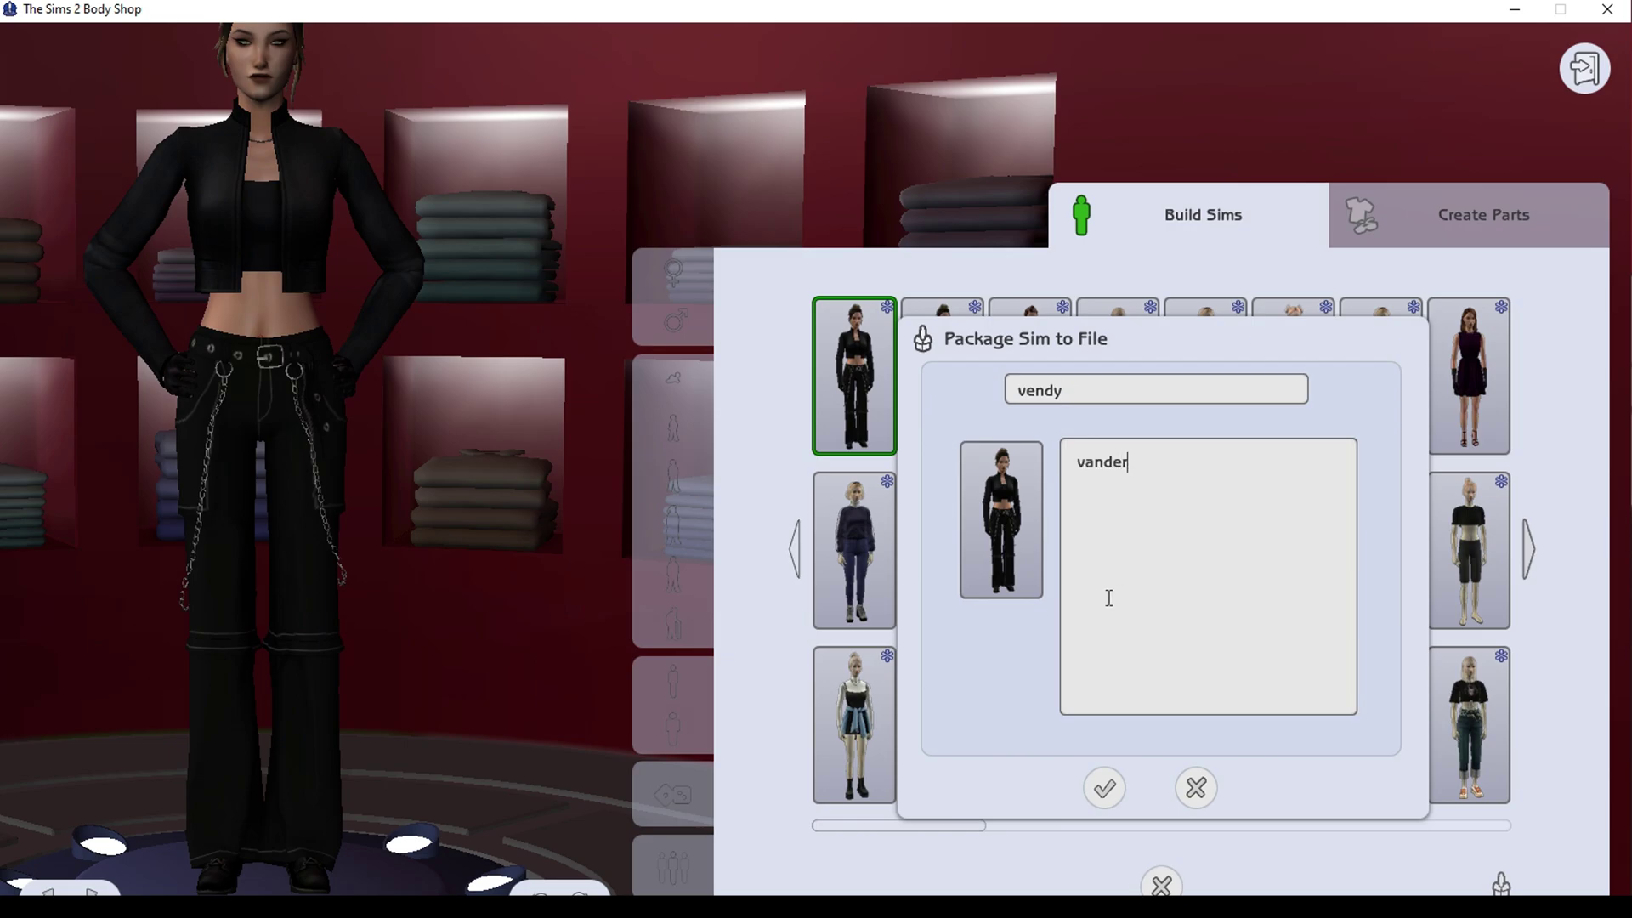
left_click(1106, 789)
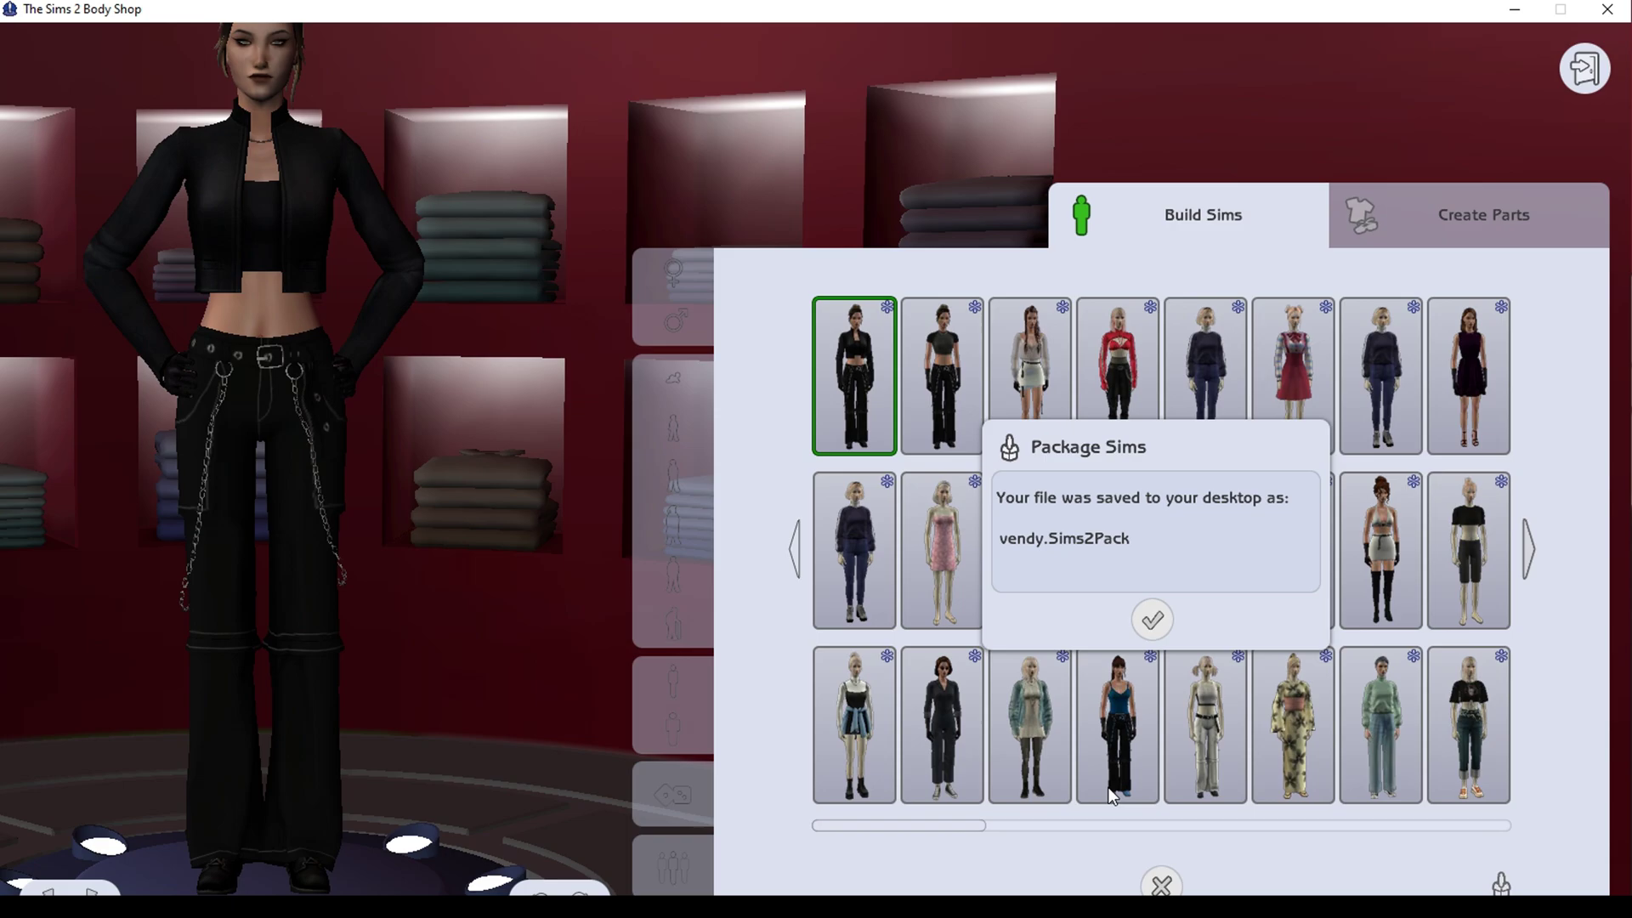
left_click(1153, 622)
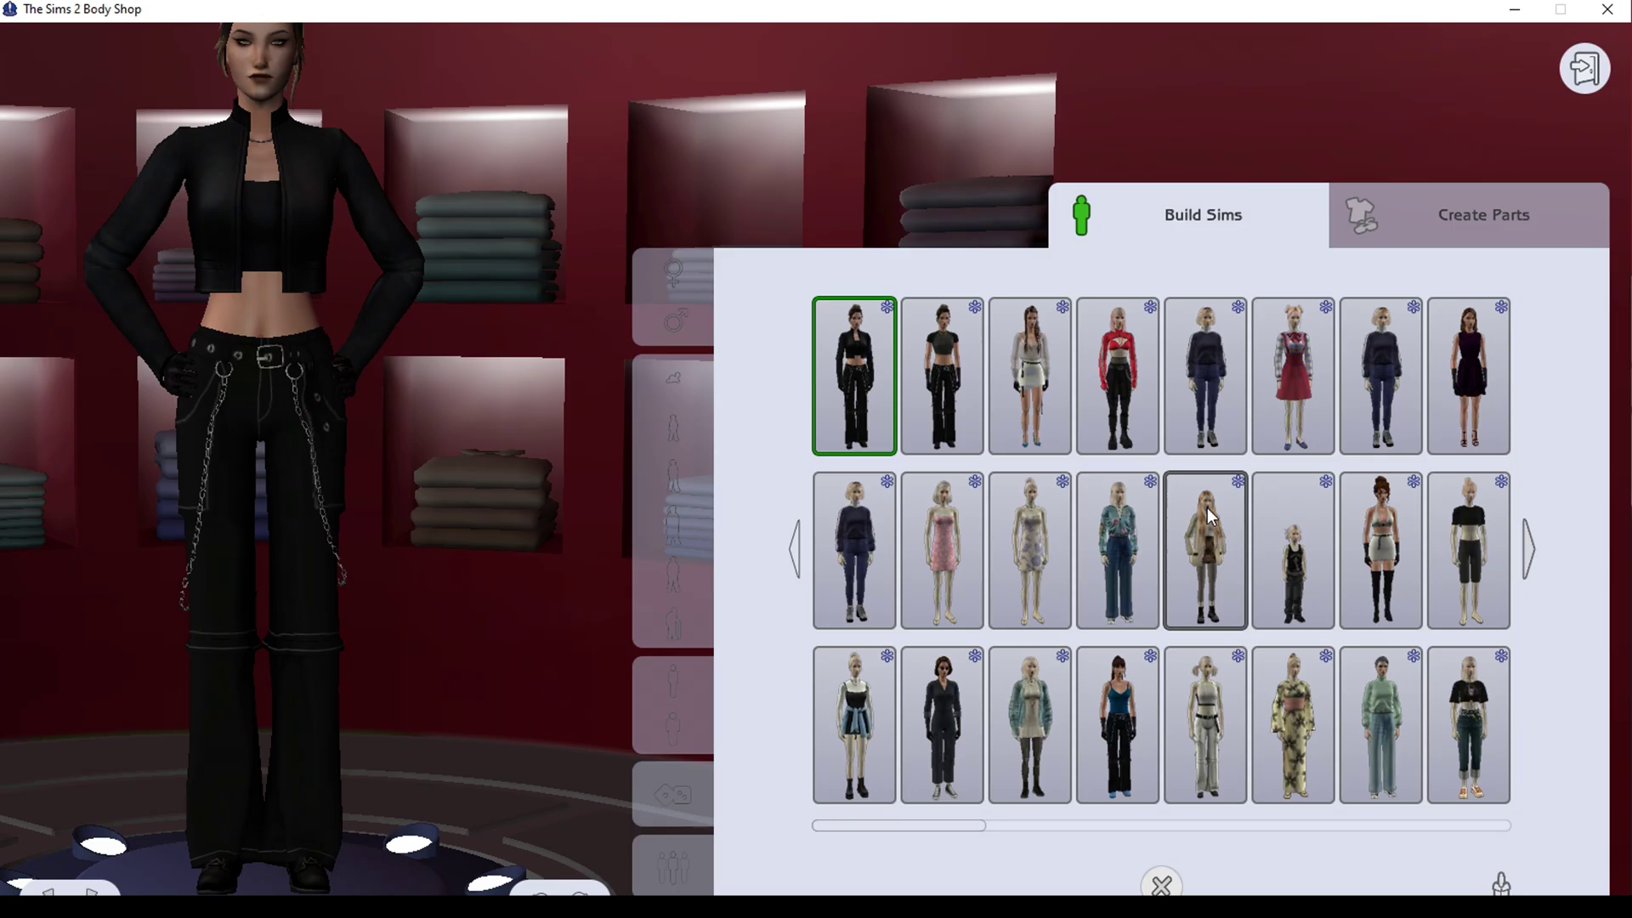
left_click(1515, 10)
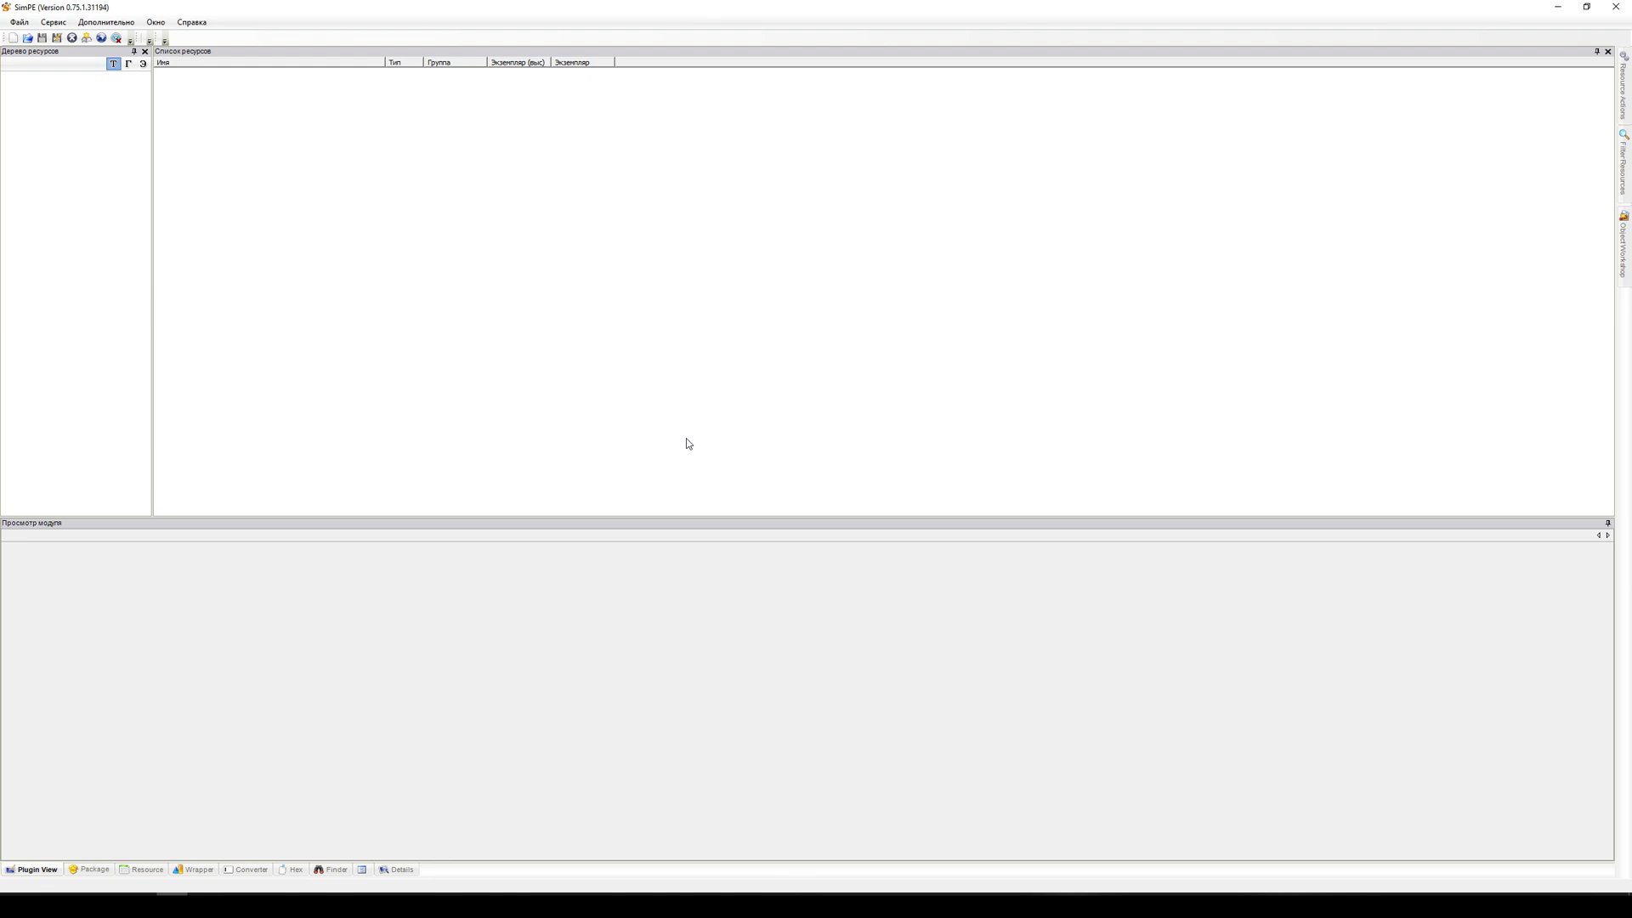
Dismiss SimPE's missing hoods.xml error
left_click(19, 22)
left_click(42, 51)
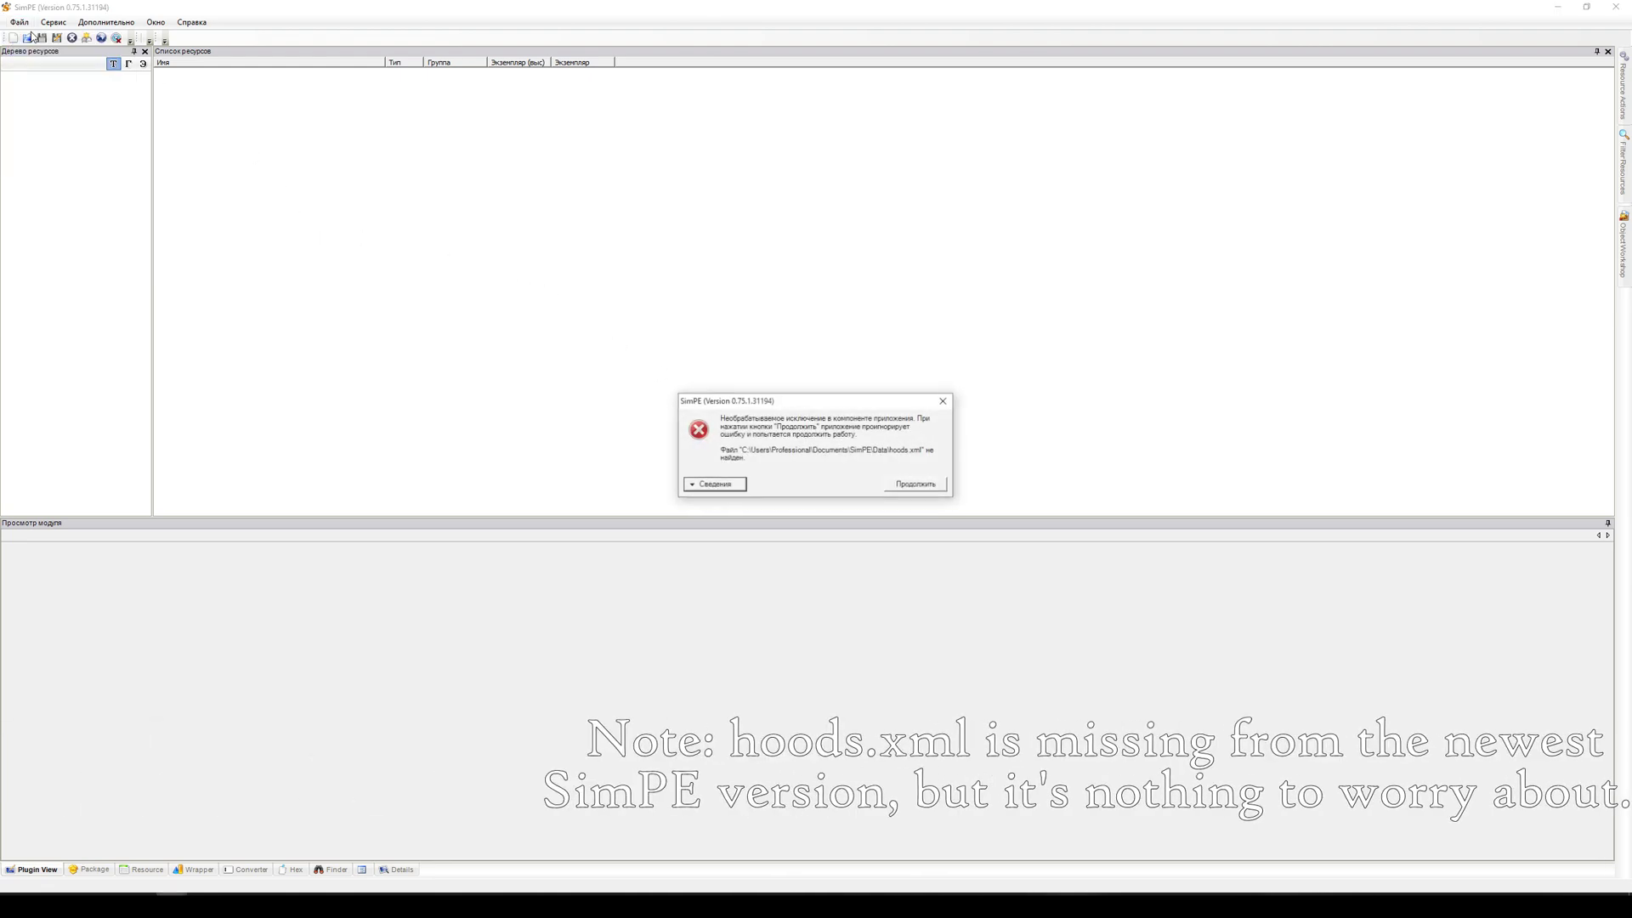
left_click(910, 486)
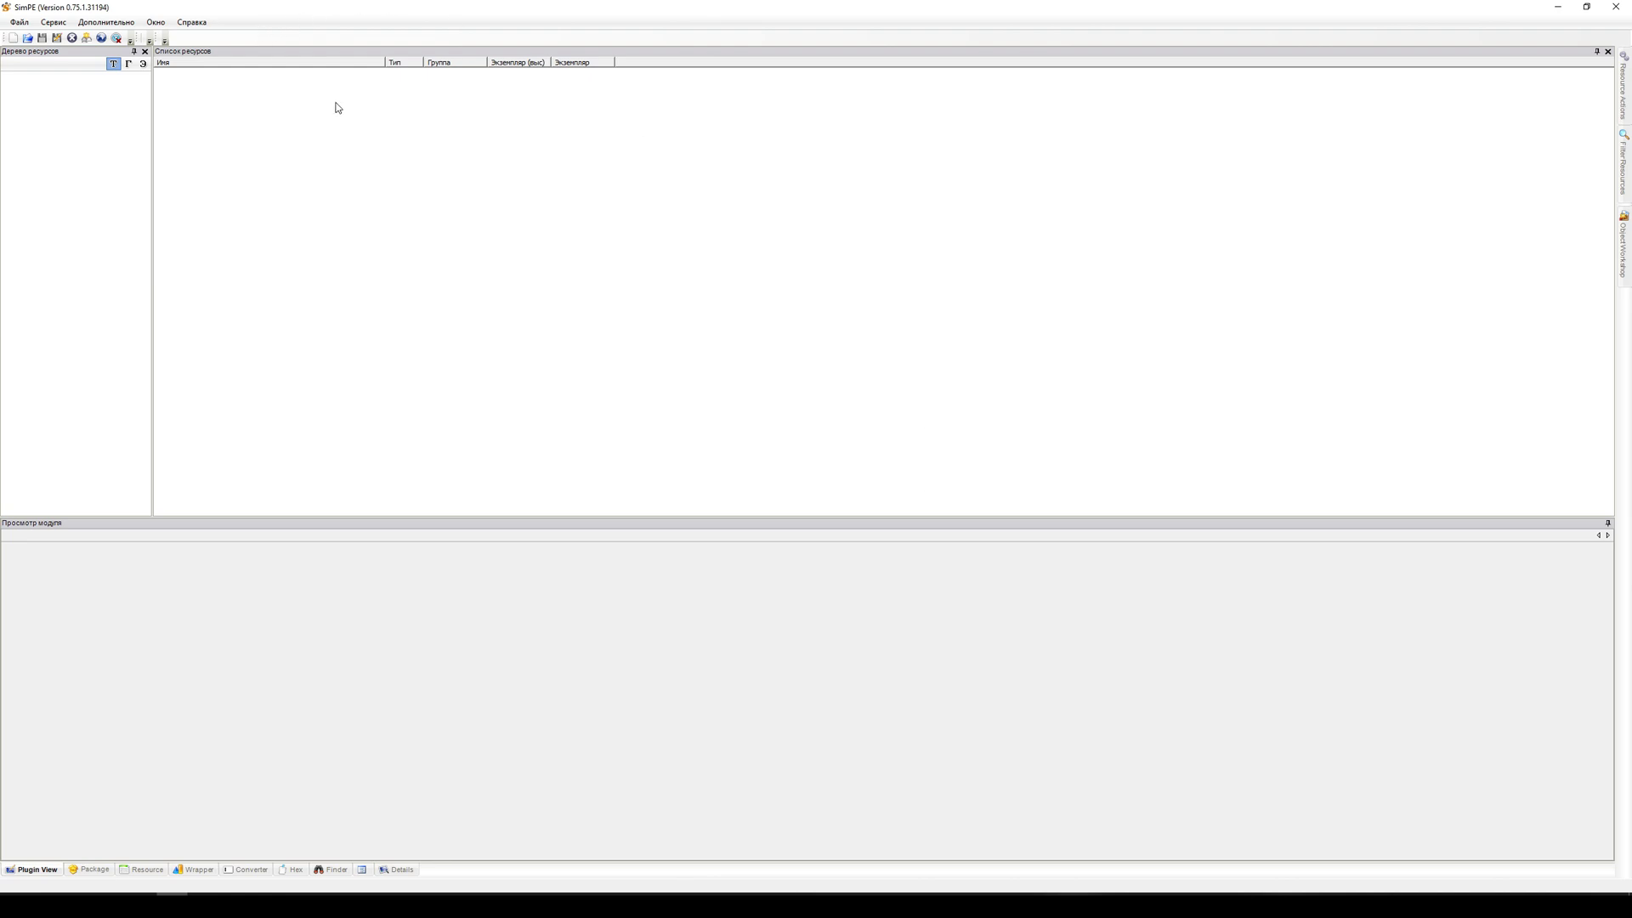
Open vendy.Sims2Pack in the archive tool's Sims2Pack browser
left_click(53, 22)
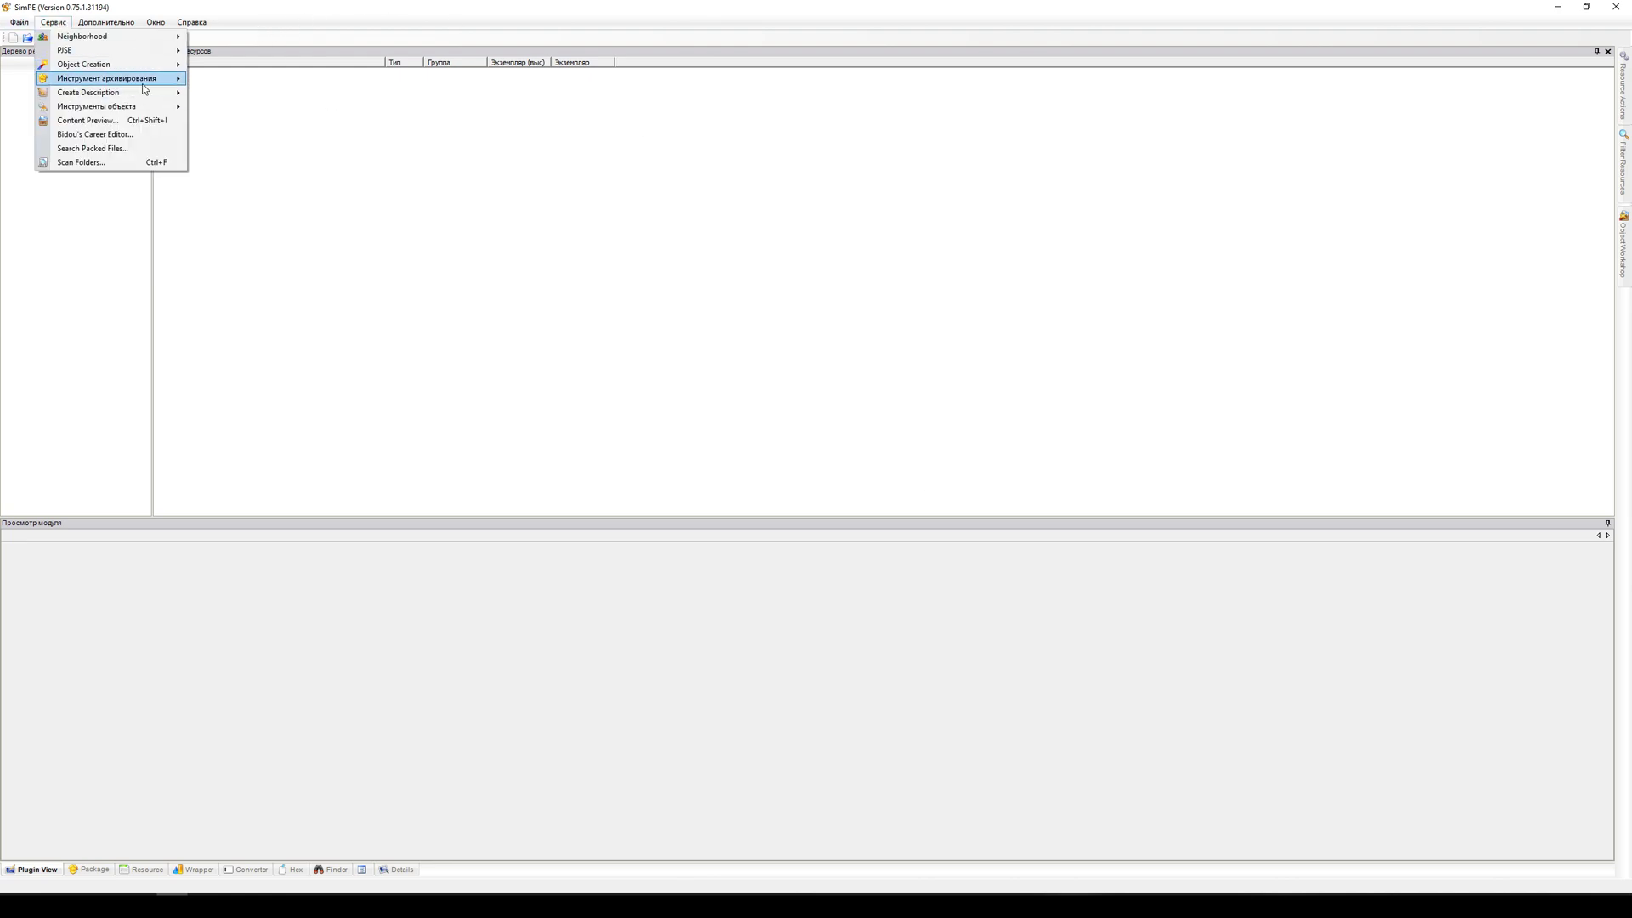
mouse_move(127, 79)
left_click(209, 95)
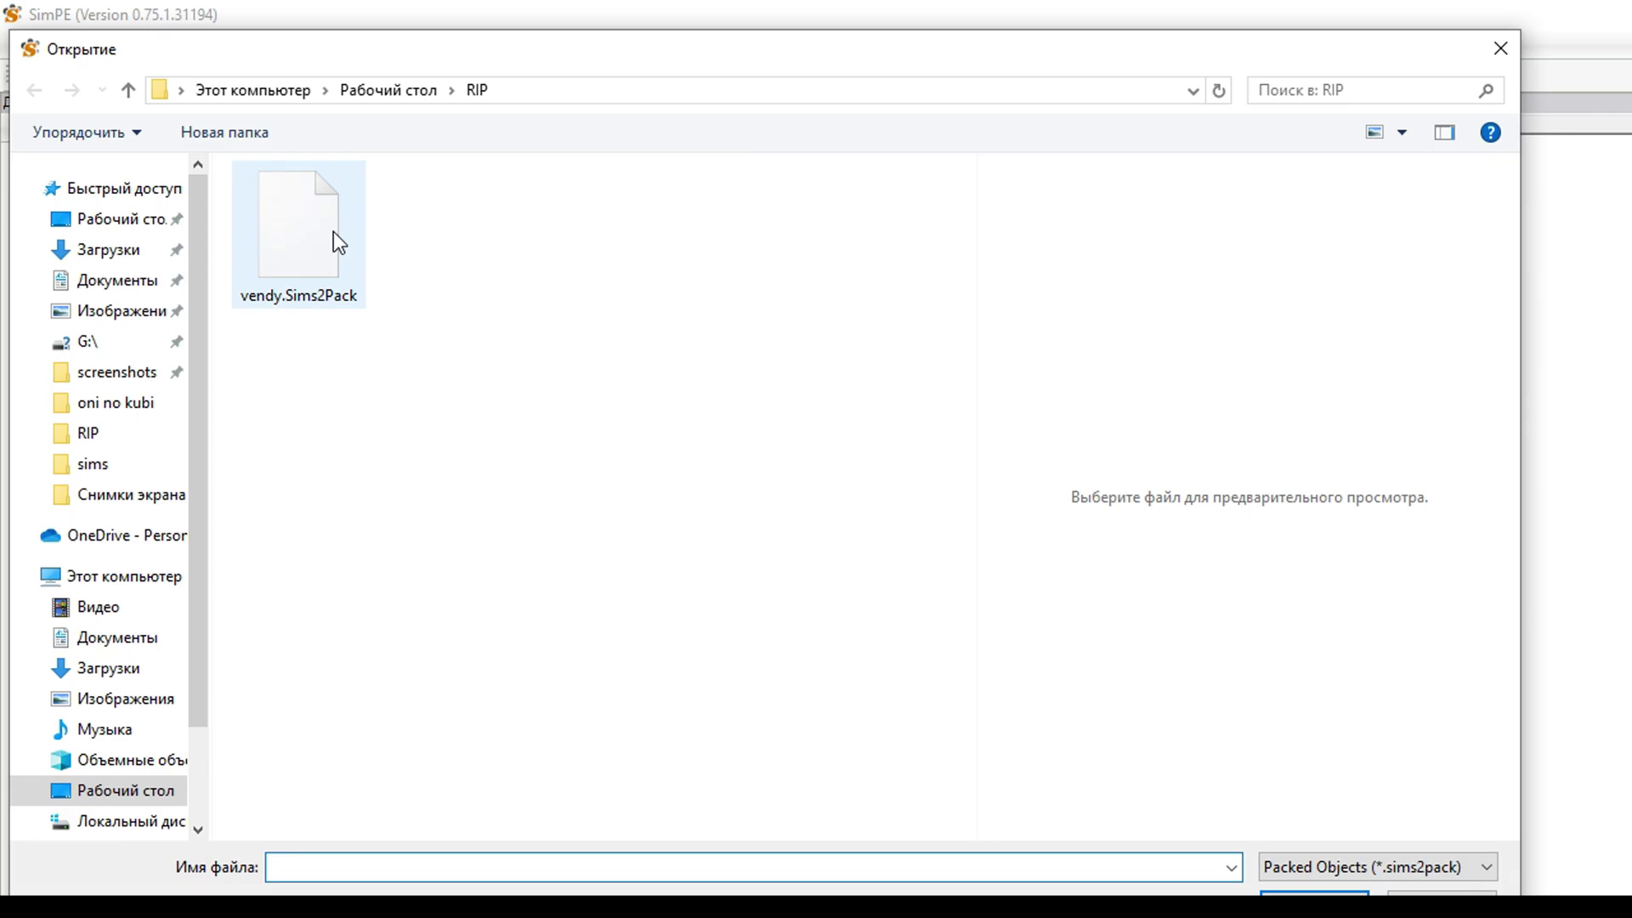
double_click(335, 241)
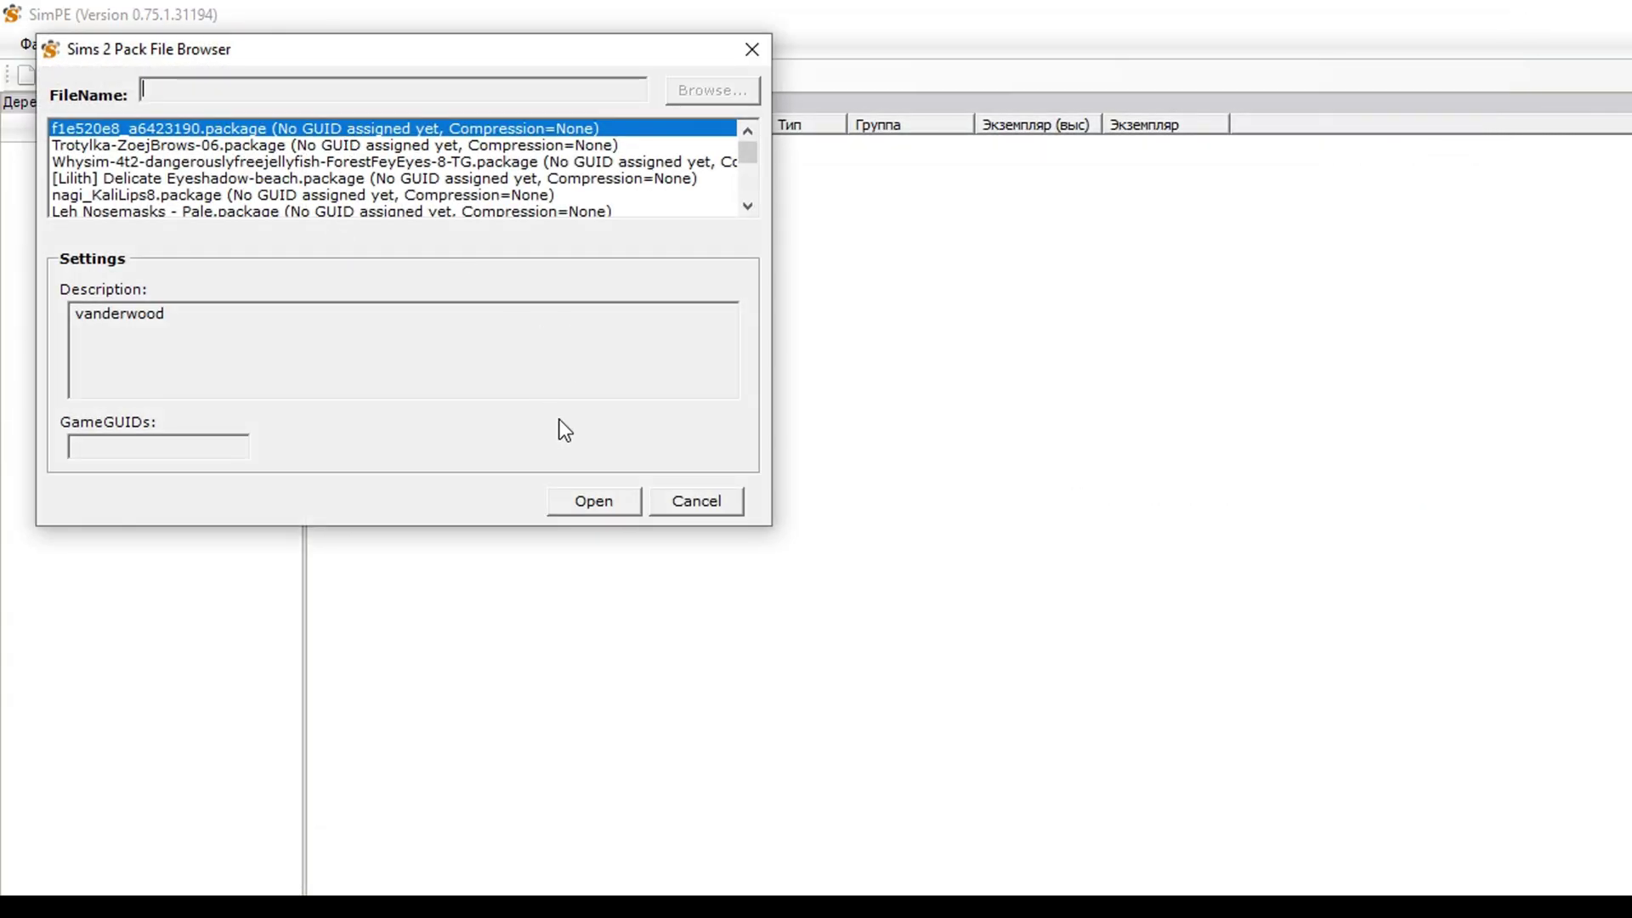
Load the sim's package and extract the age3_0 GMDC mesh to a file
left_click(595, 500)
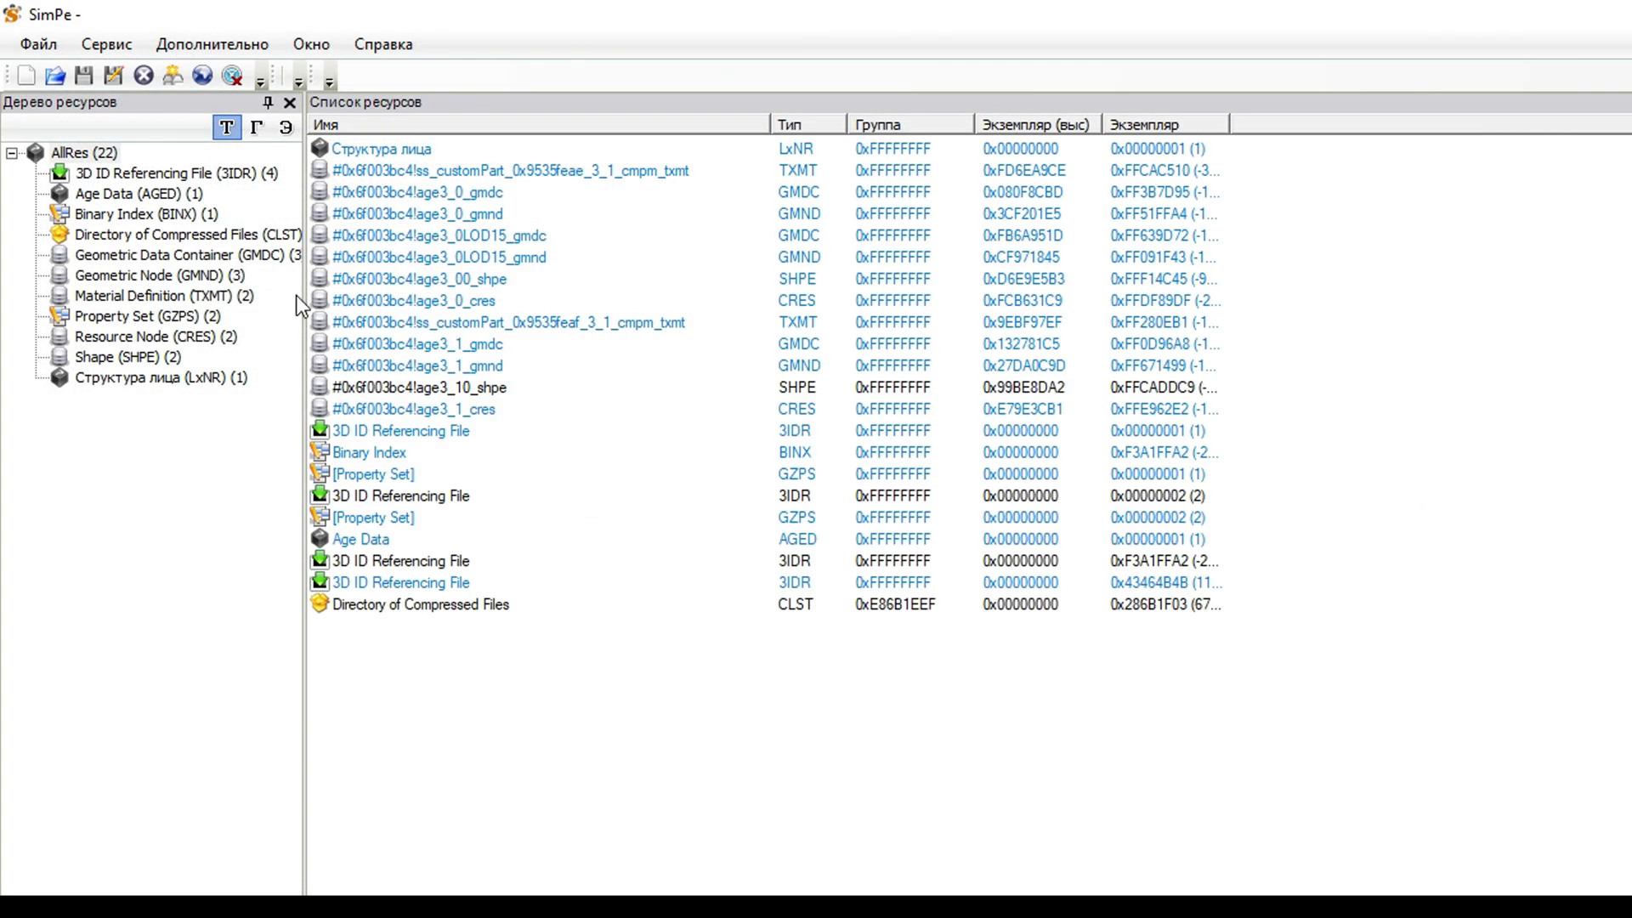
left_click(271, 255)
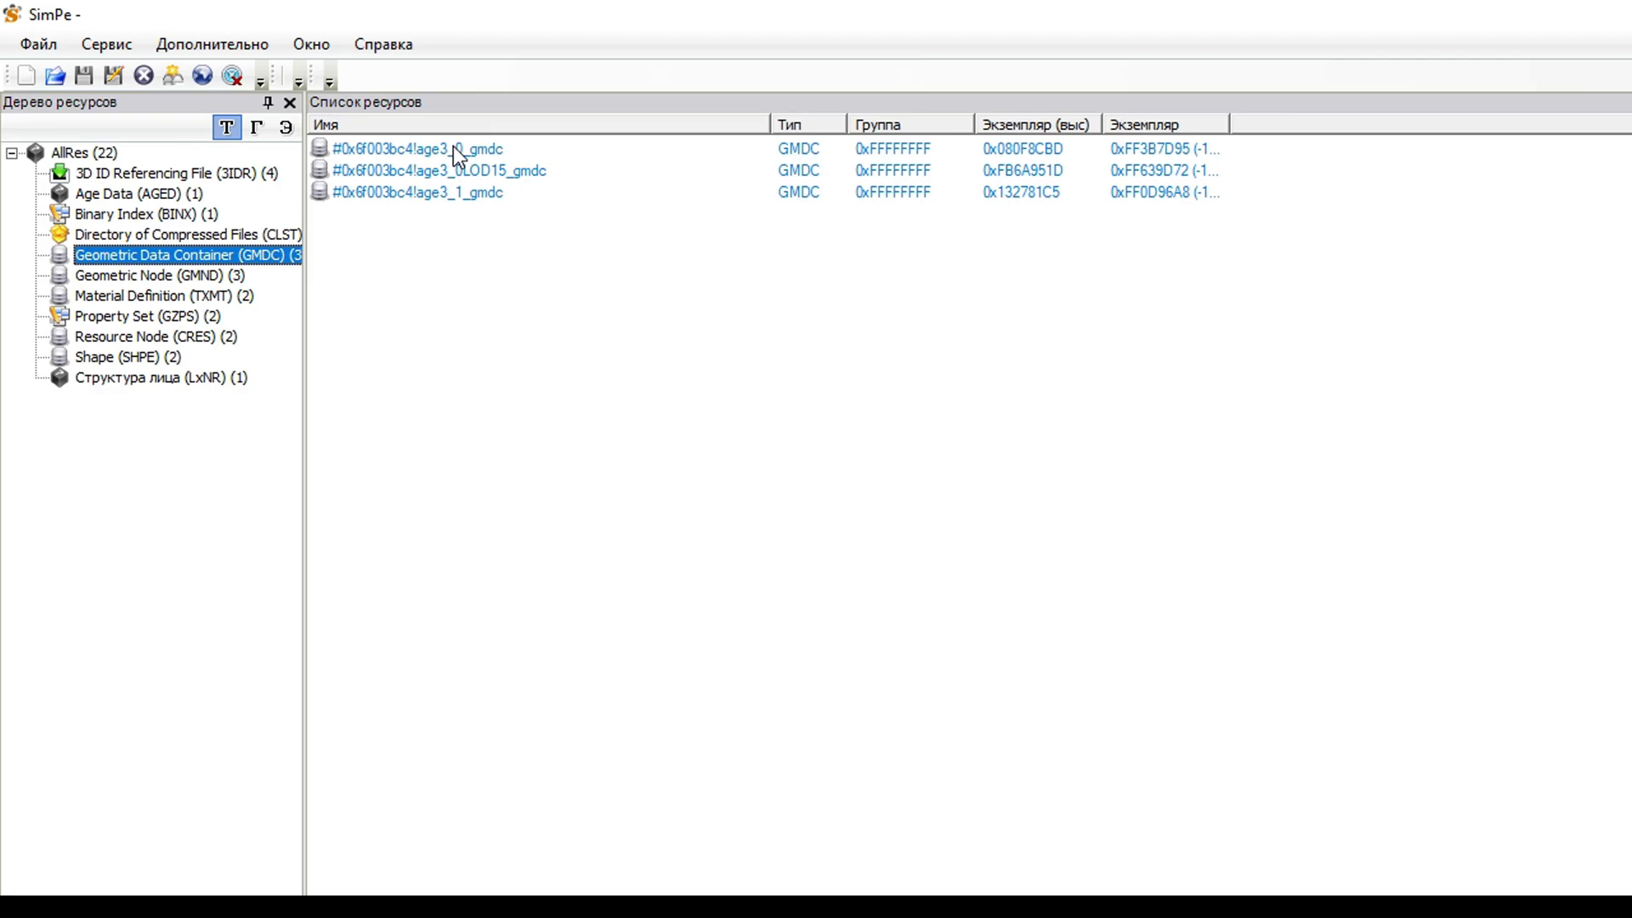
left_click(452, 147)
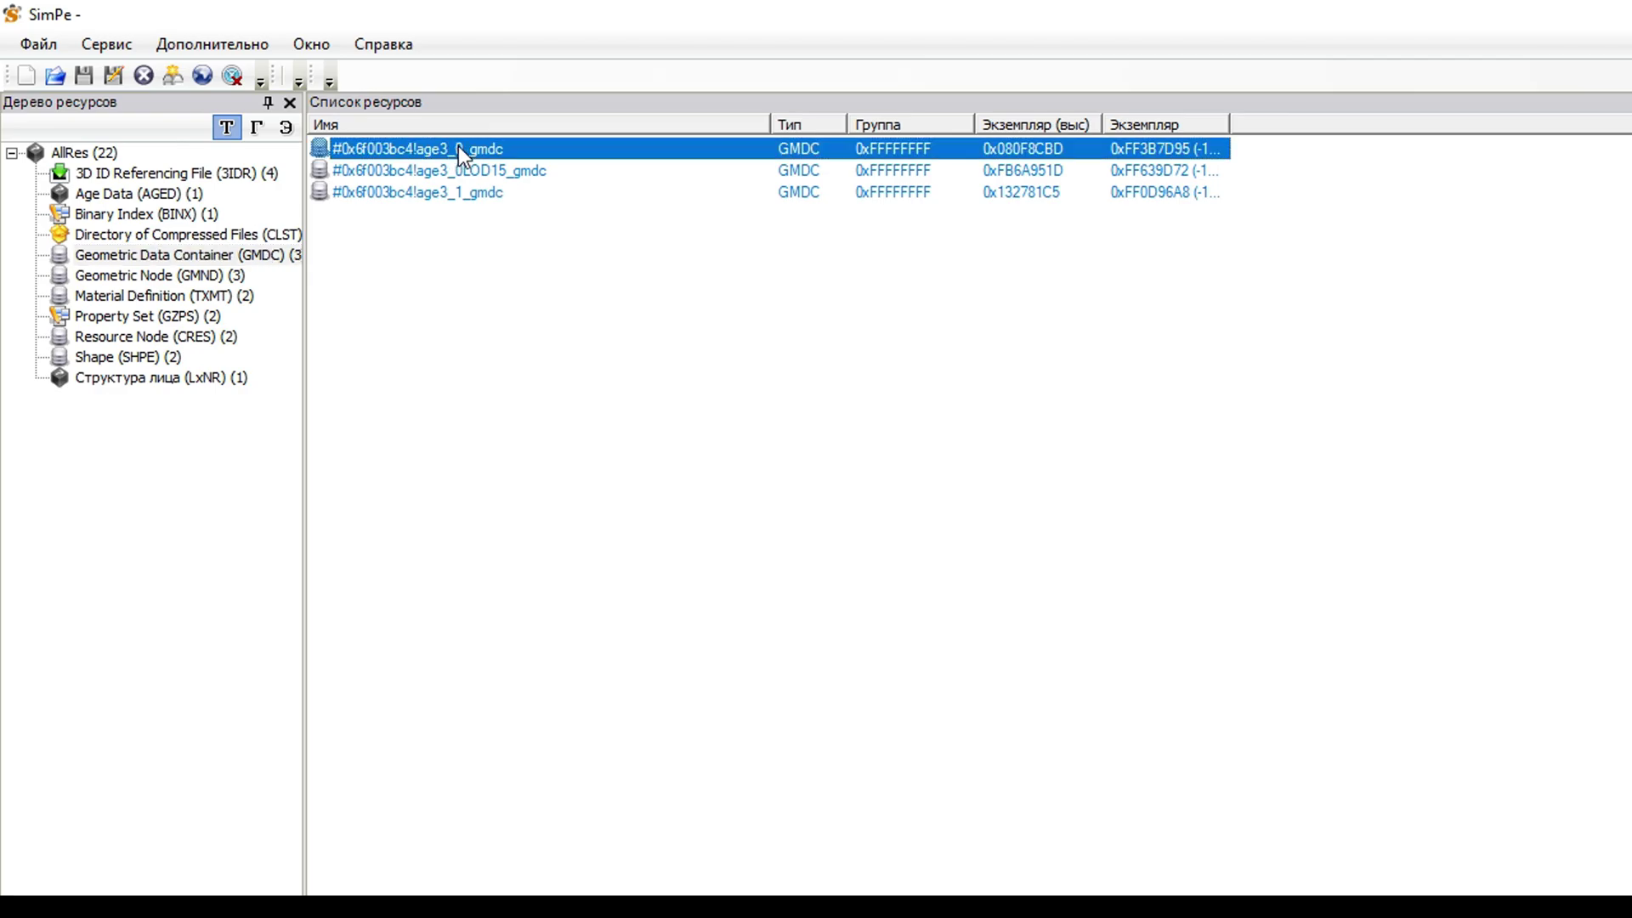
right_click(506, 150)
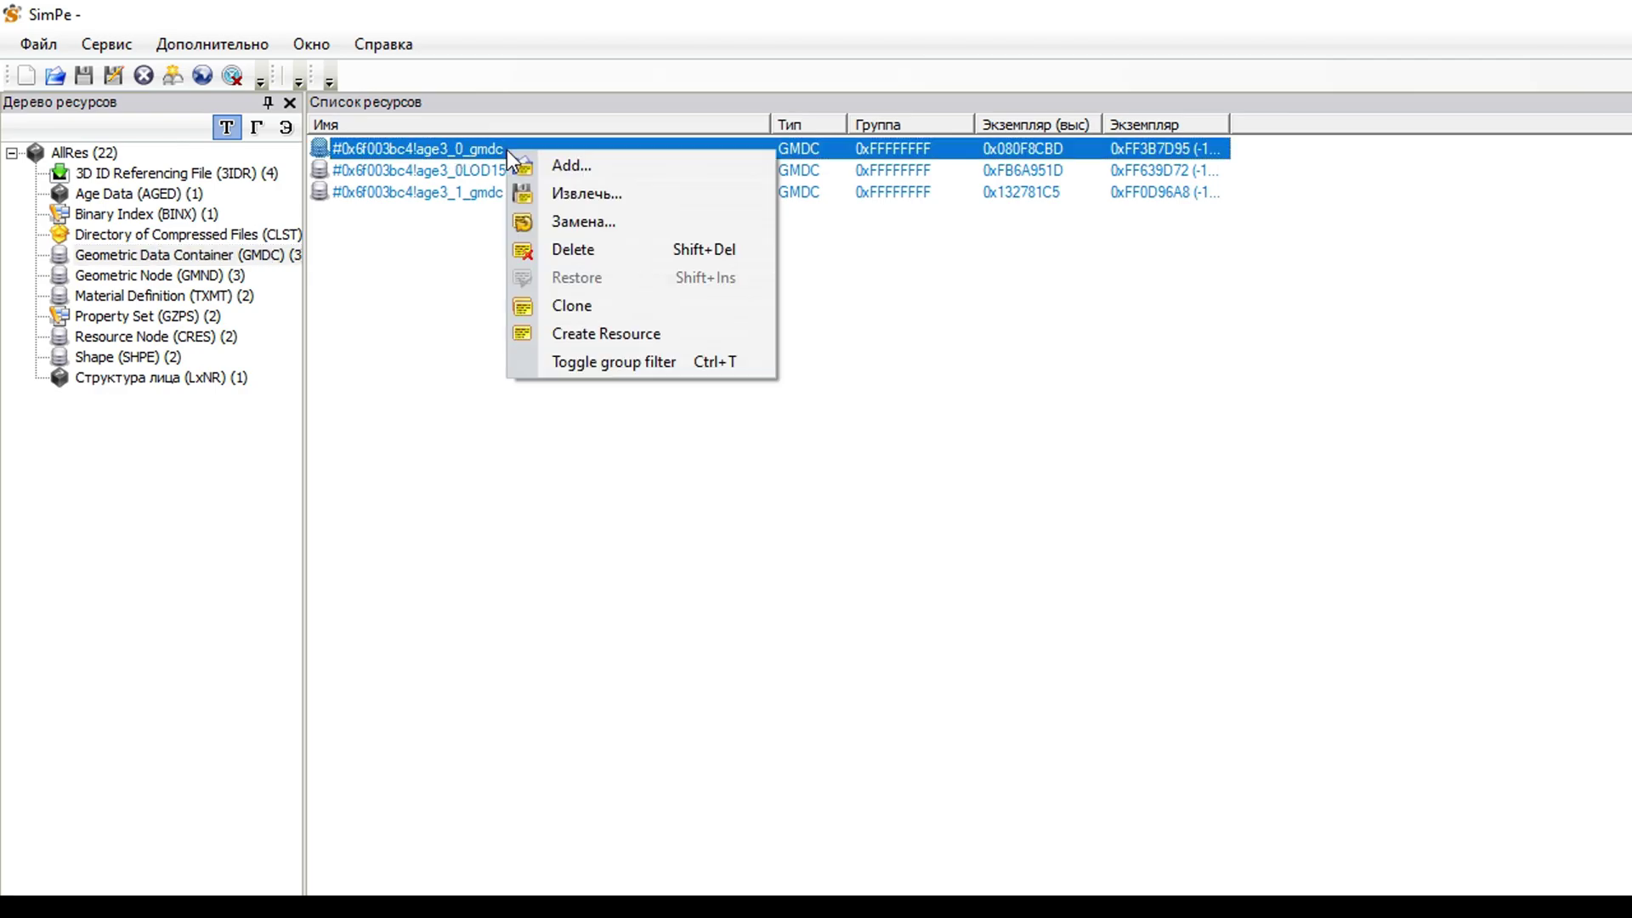
left_click(579, 195)
left_click(1258, 893)
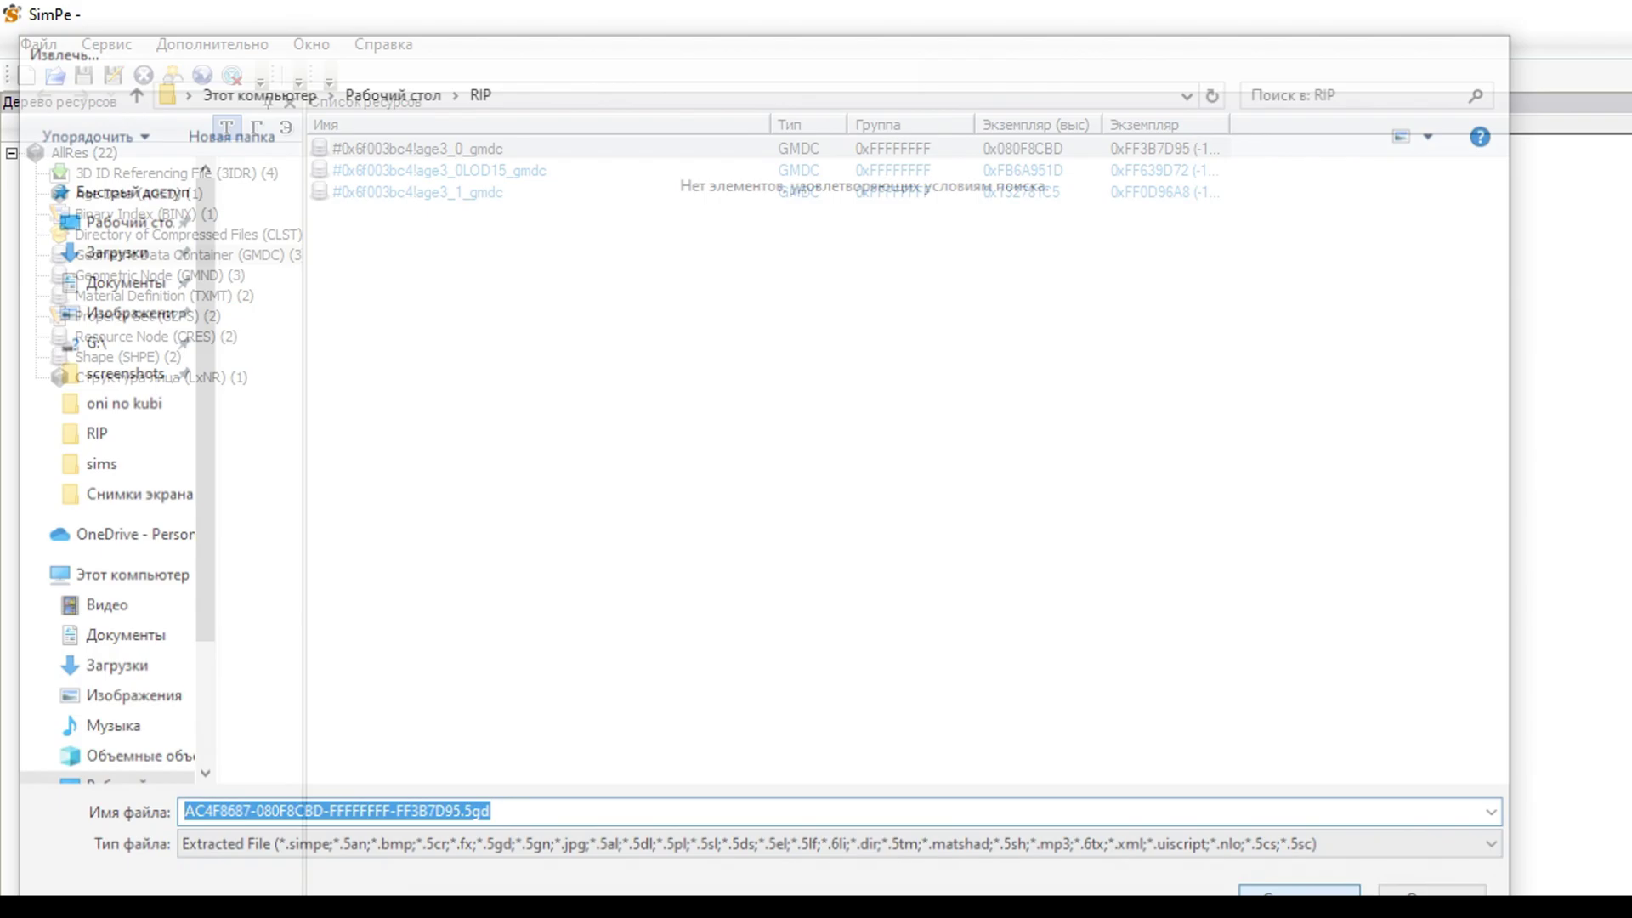
Extract the age3_0 CRES resource to a file as well
left_click(193, 340)
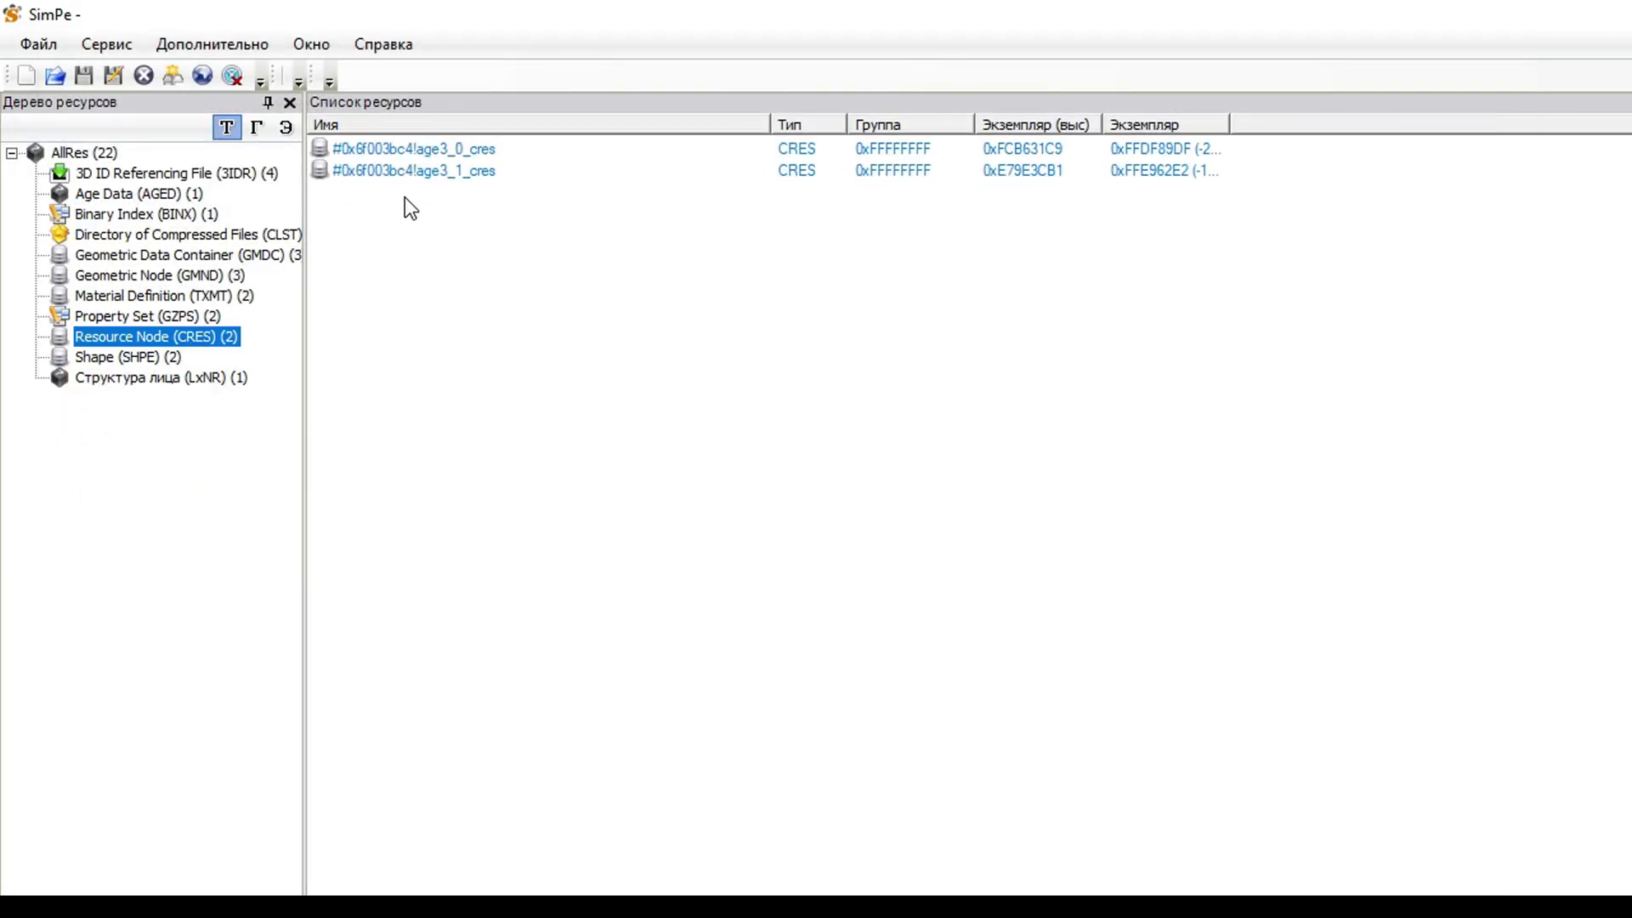
left_click(455, 152)
right_click(455, 150)
left_click(555, 198)
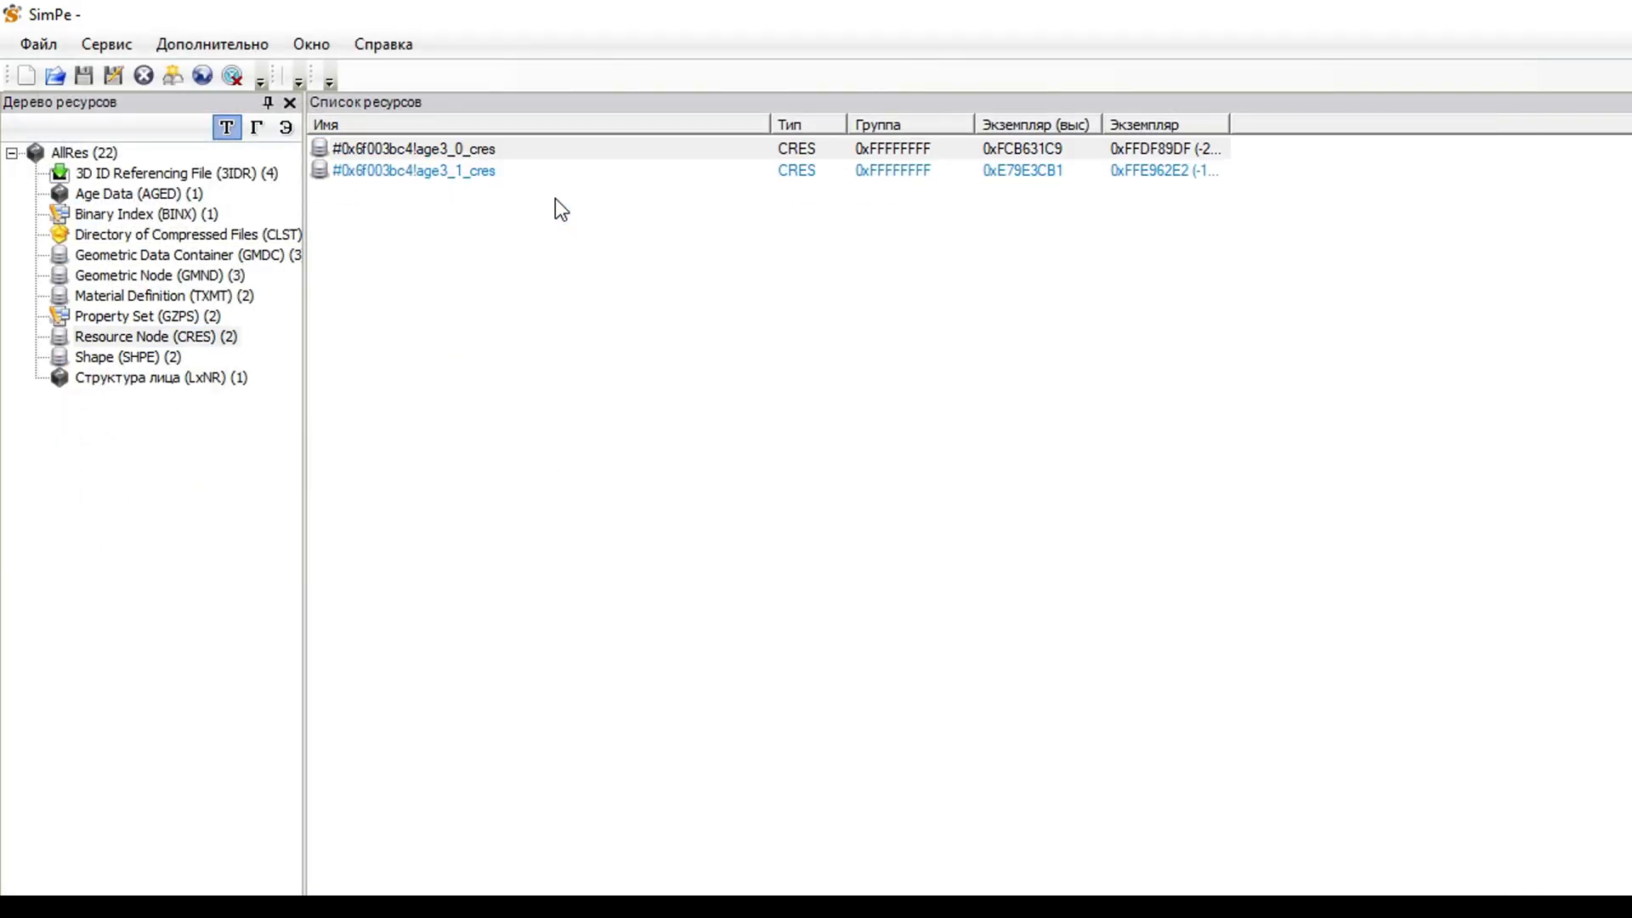
left_click(1295, 893)
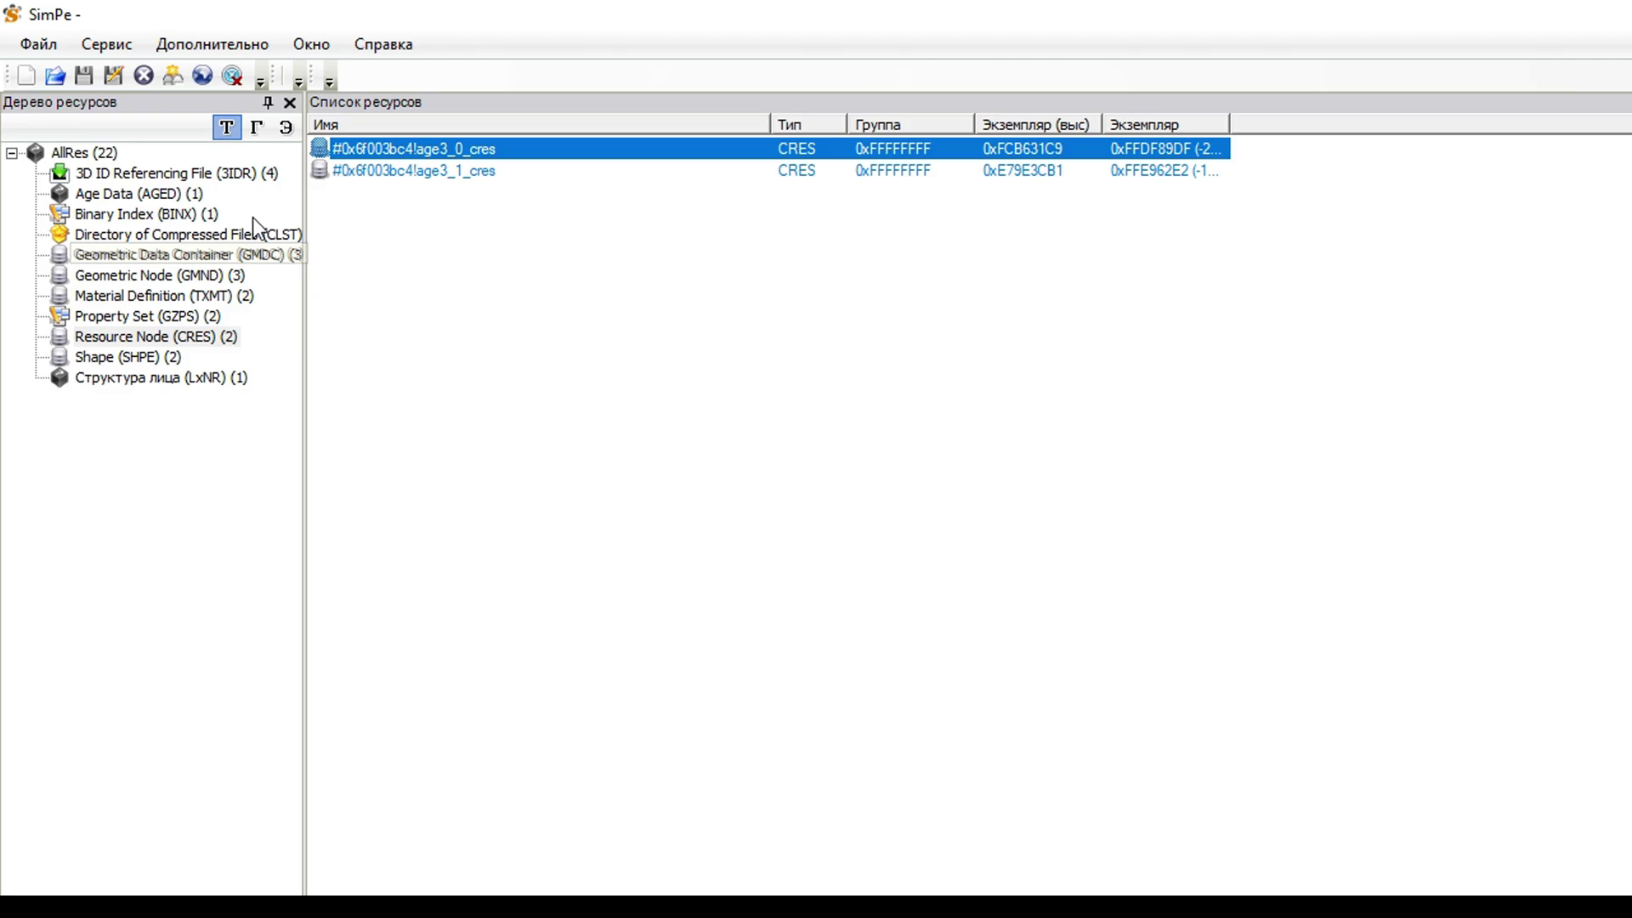
left_click(119, 47)
Load the ZoejBrows-06 eyebrow package from vendy.Sims2Pack and export its texture as a PNG
mouse_move(237, 157)
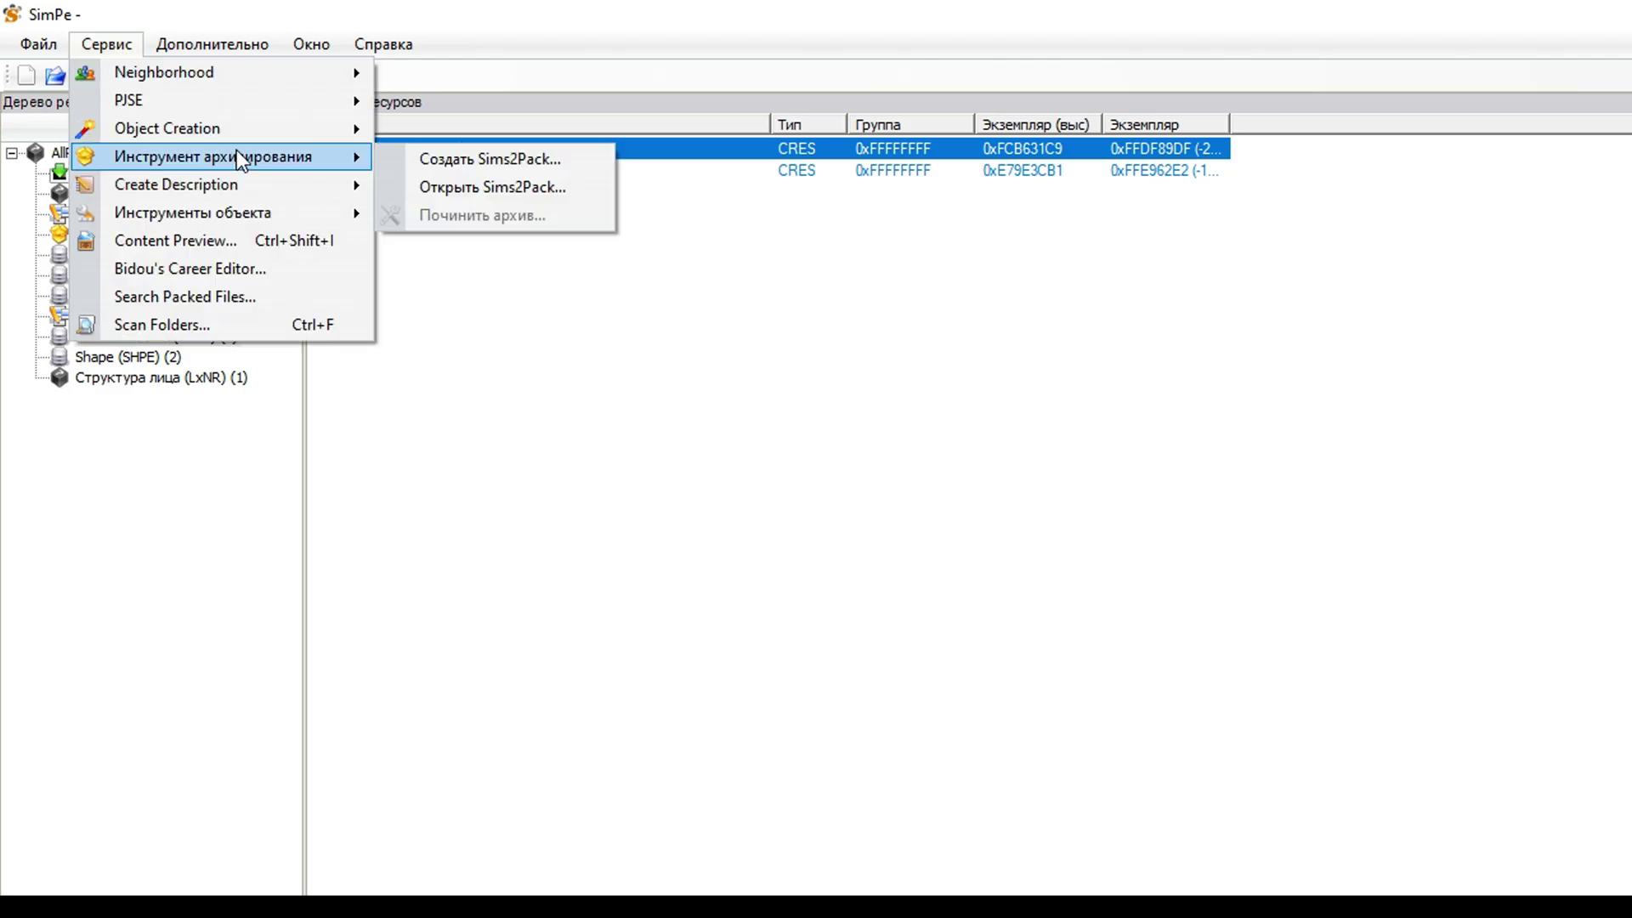
left_click(539, 187)
double_click(359, 206)
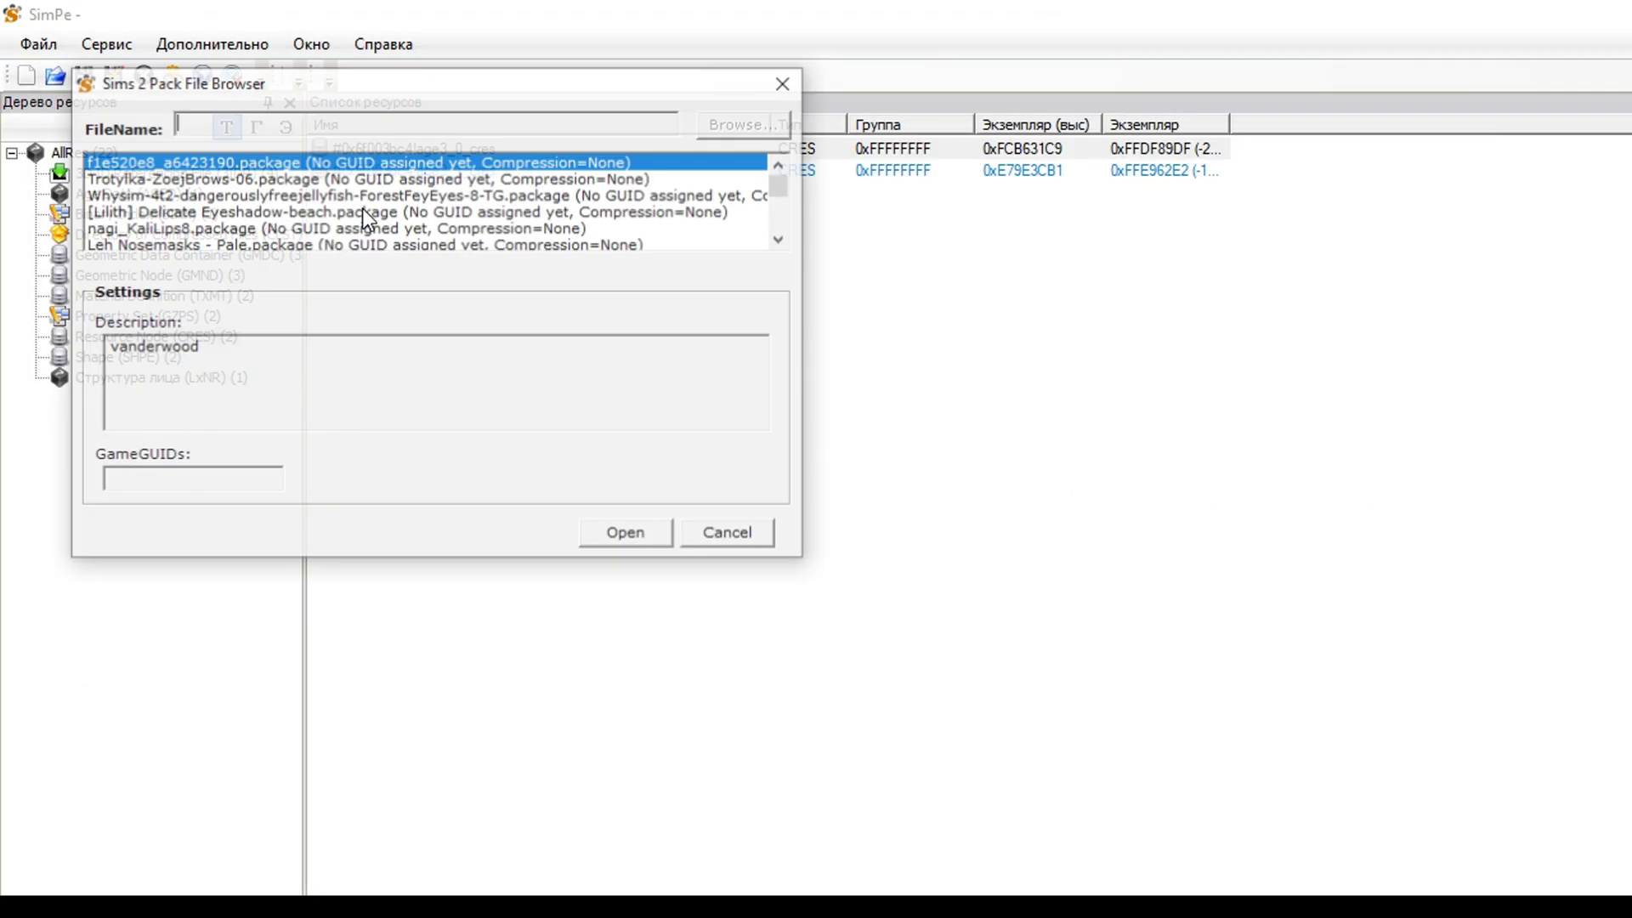
left_click(338, 178)
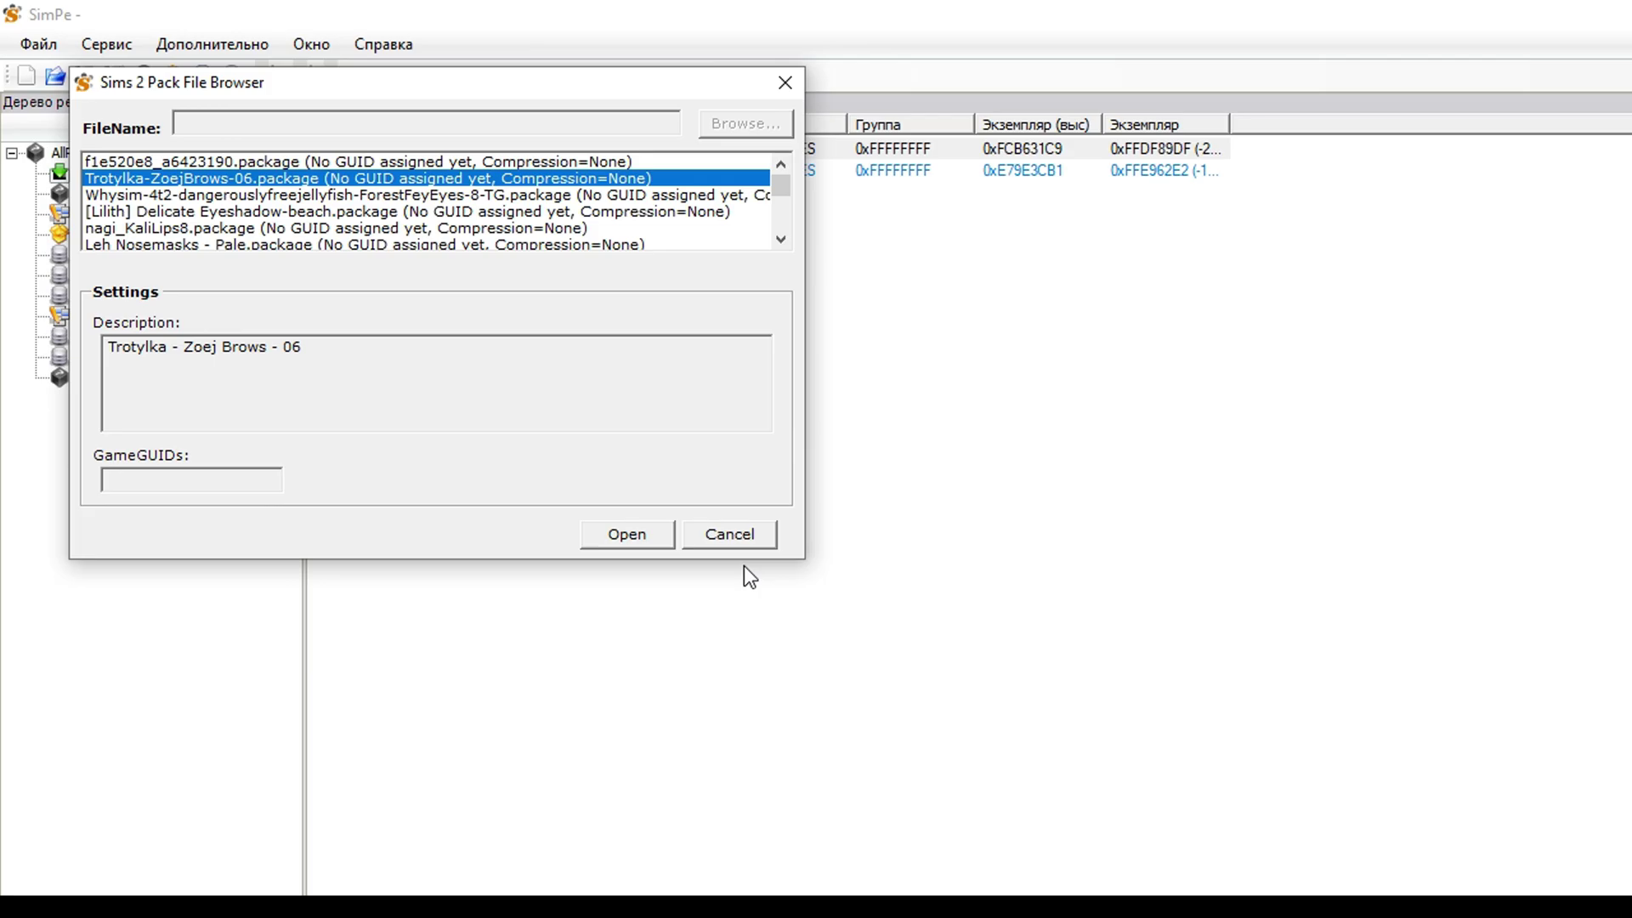
left_click(617, 537)
left_click(187, 263)
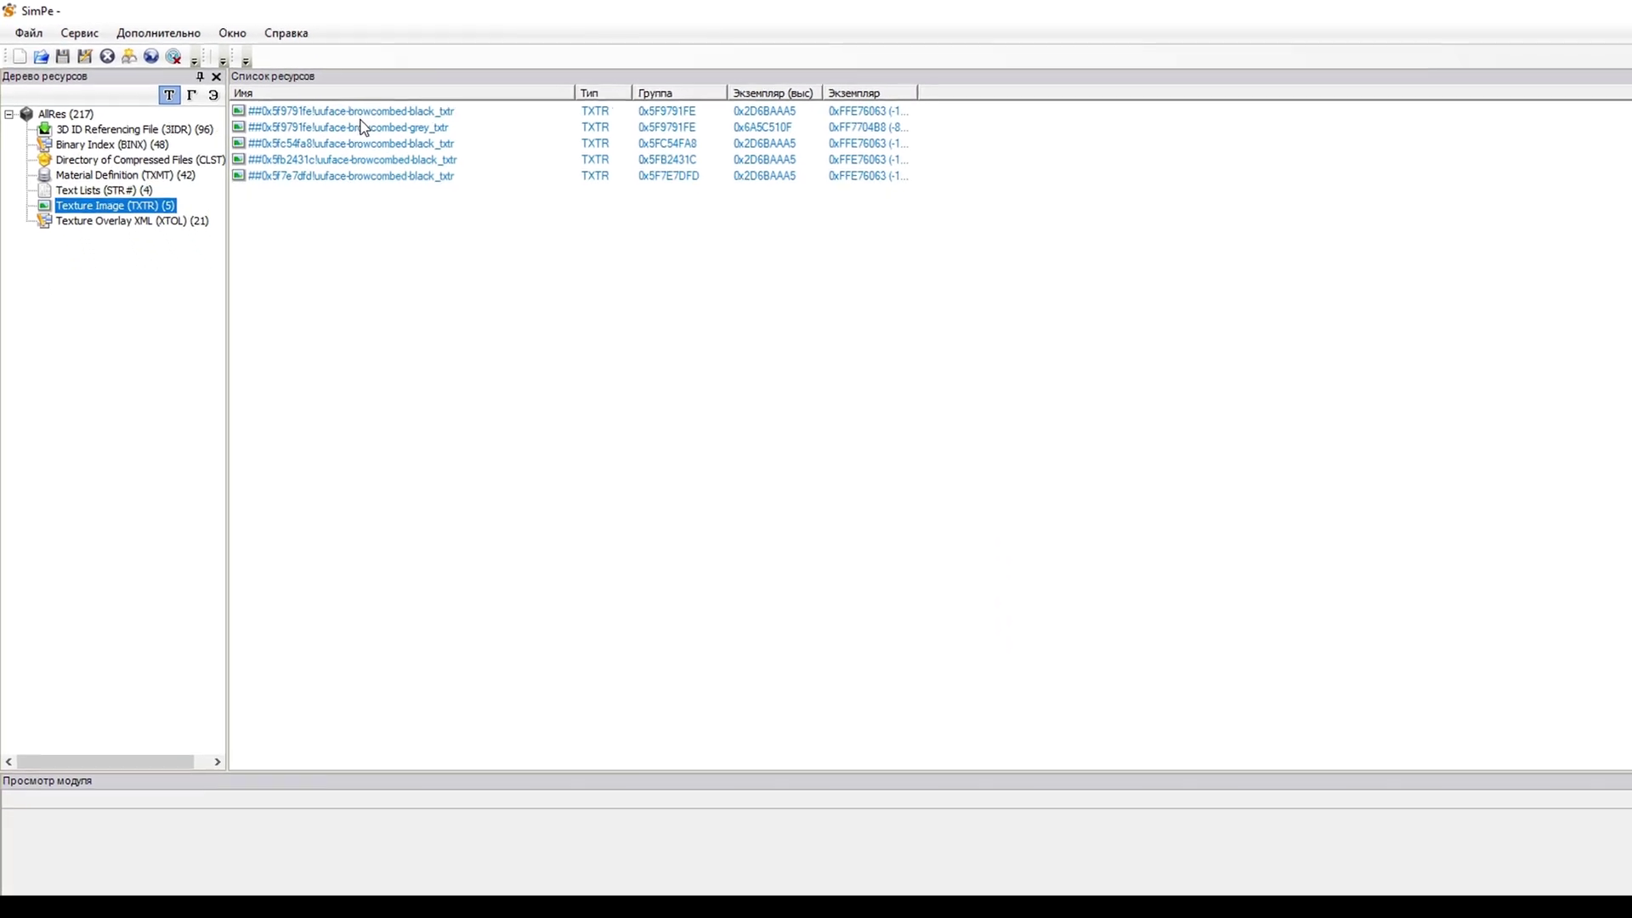
left_click(476, 183)
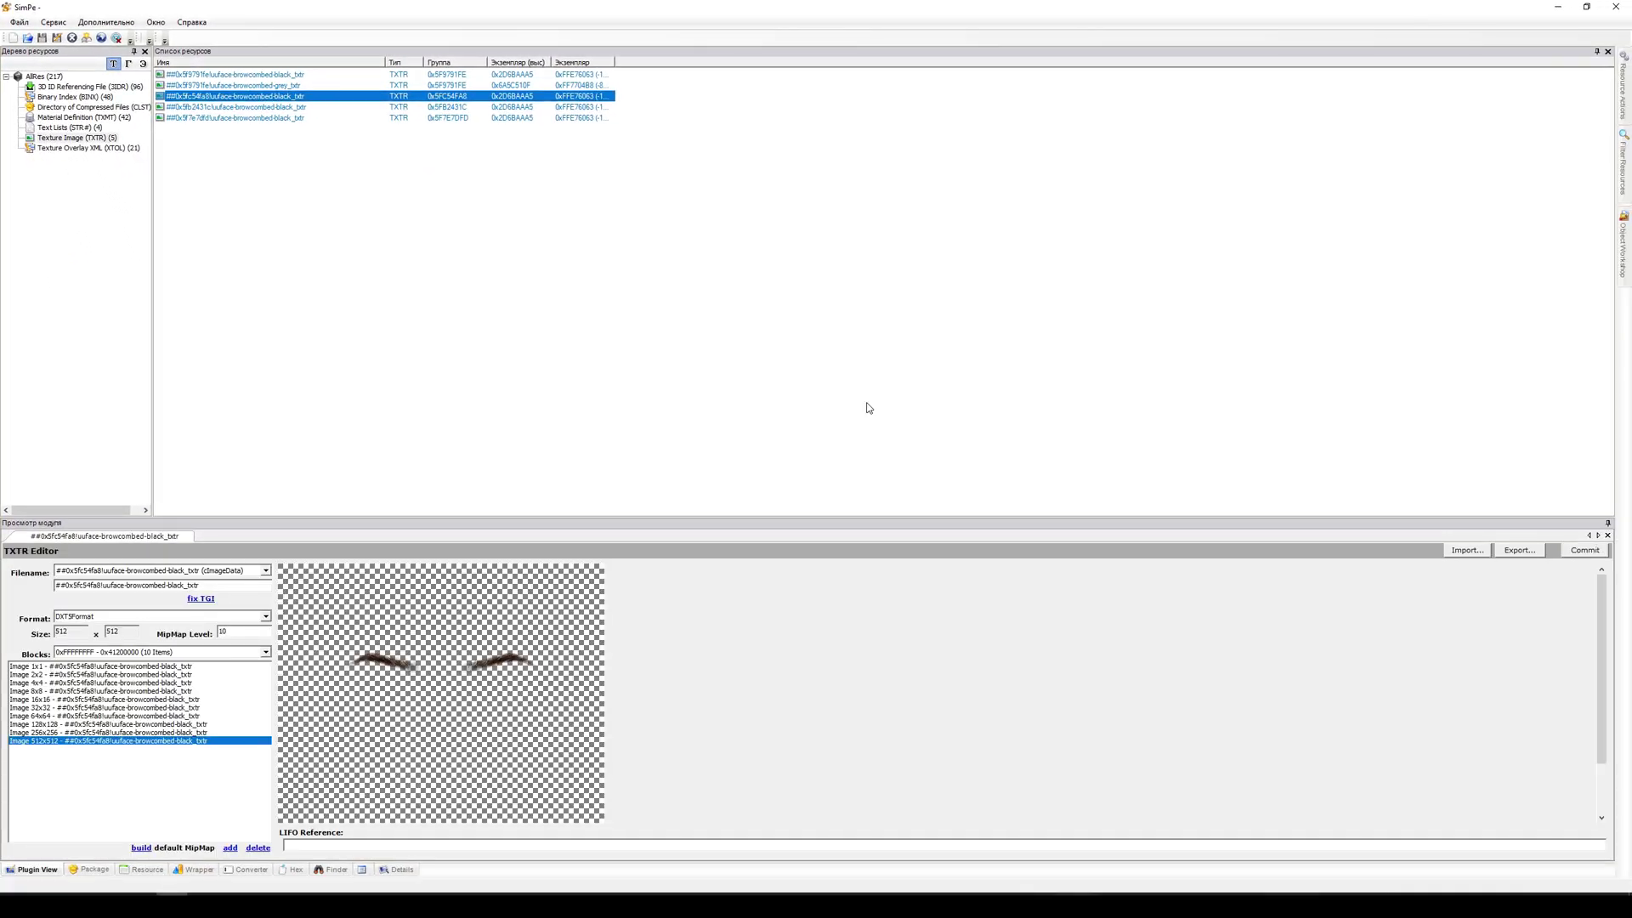
left_click(1520, 550)
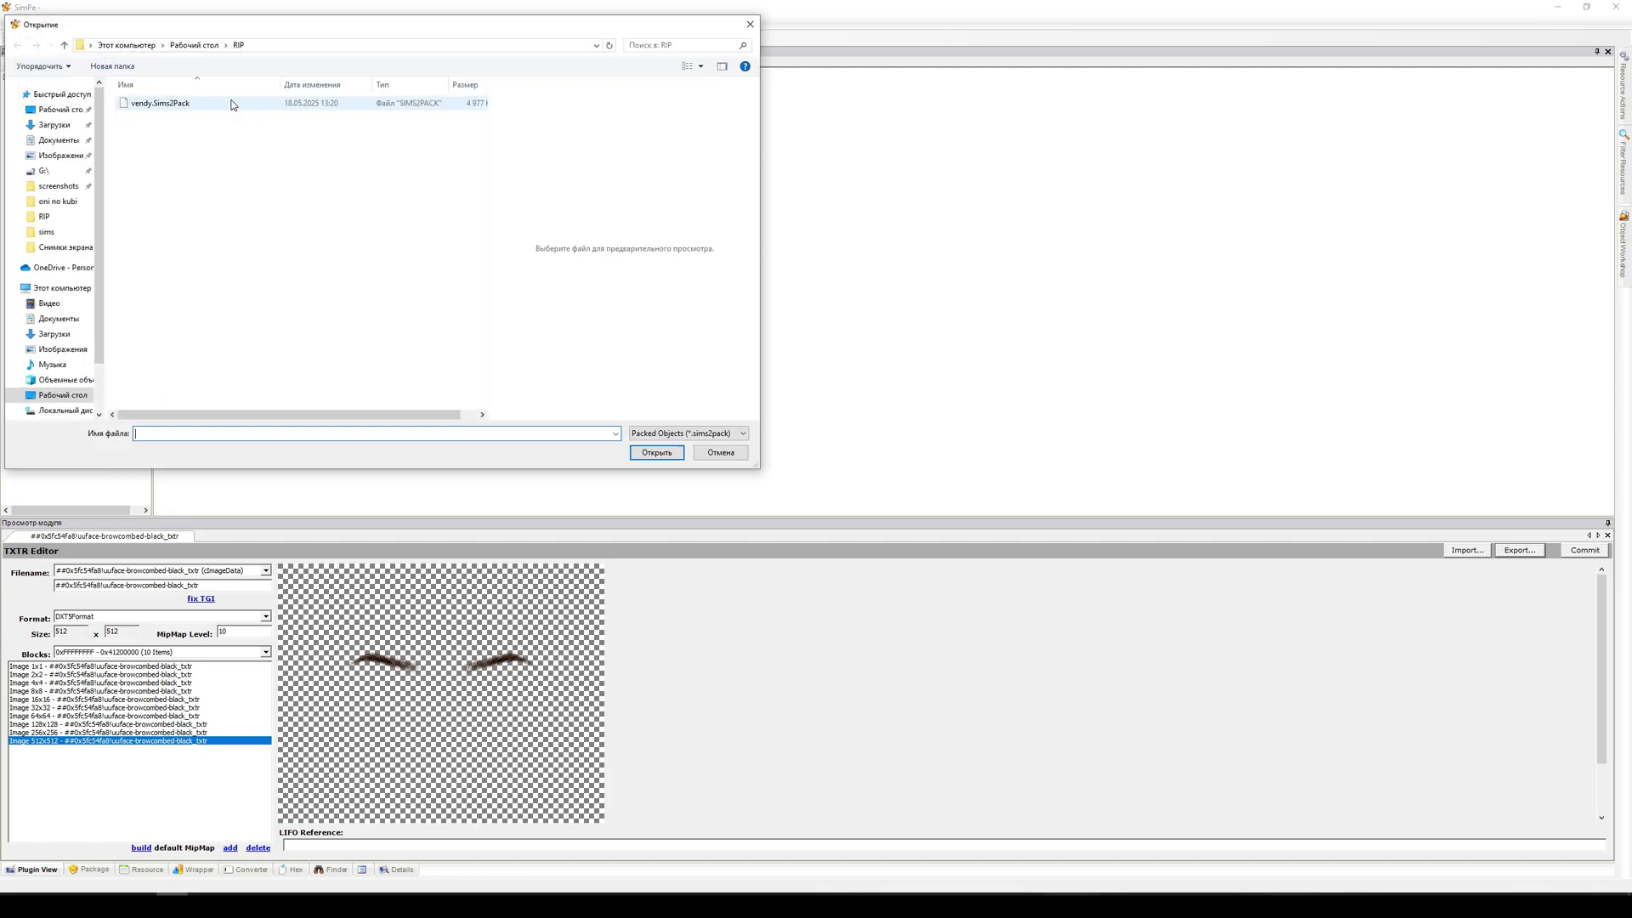
Open the next makeup packages in turn, ending with the lip makeup package
double_click(232, 104)
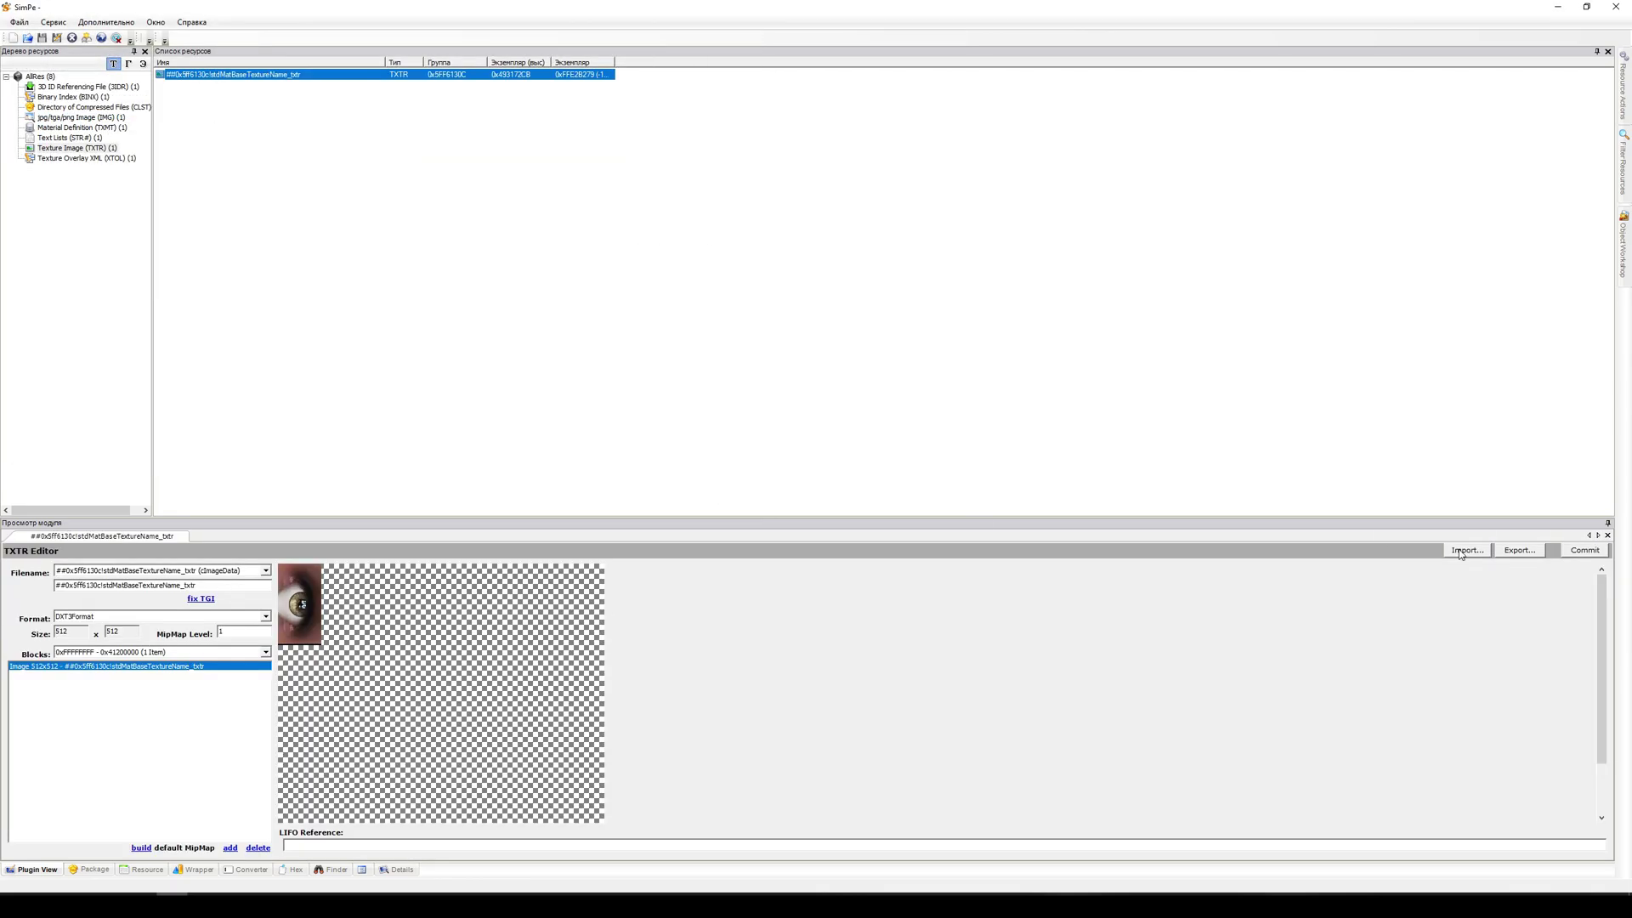
left_click(18, 22)
mouse_move(151, 80)
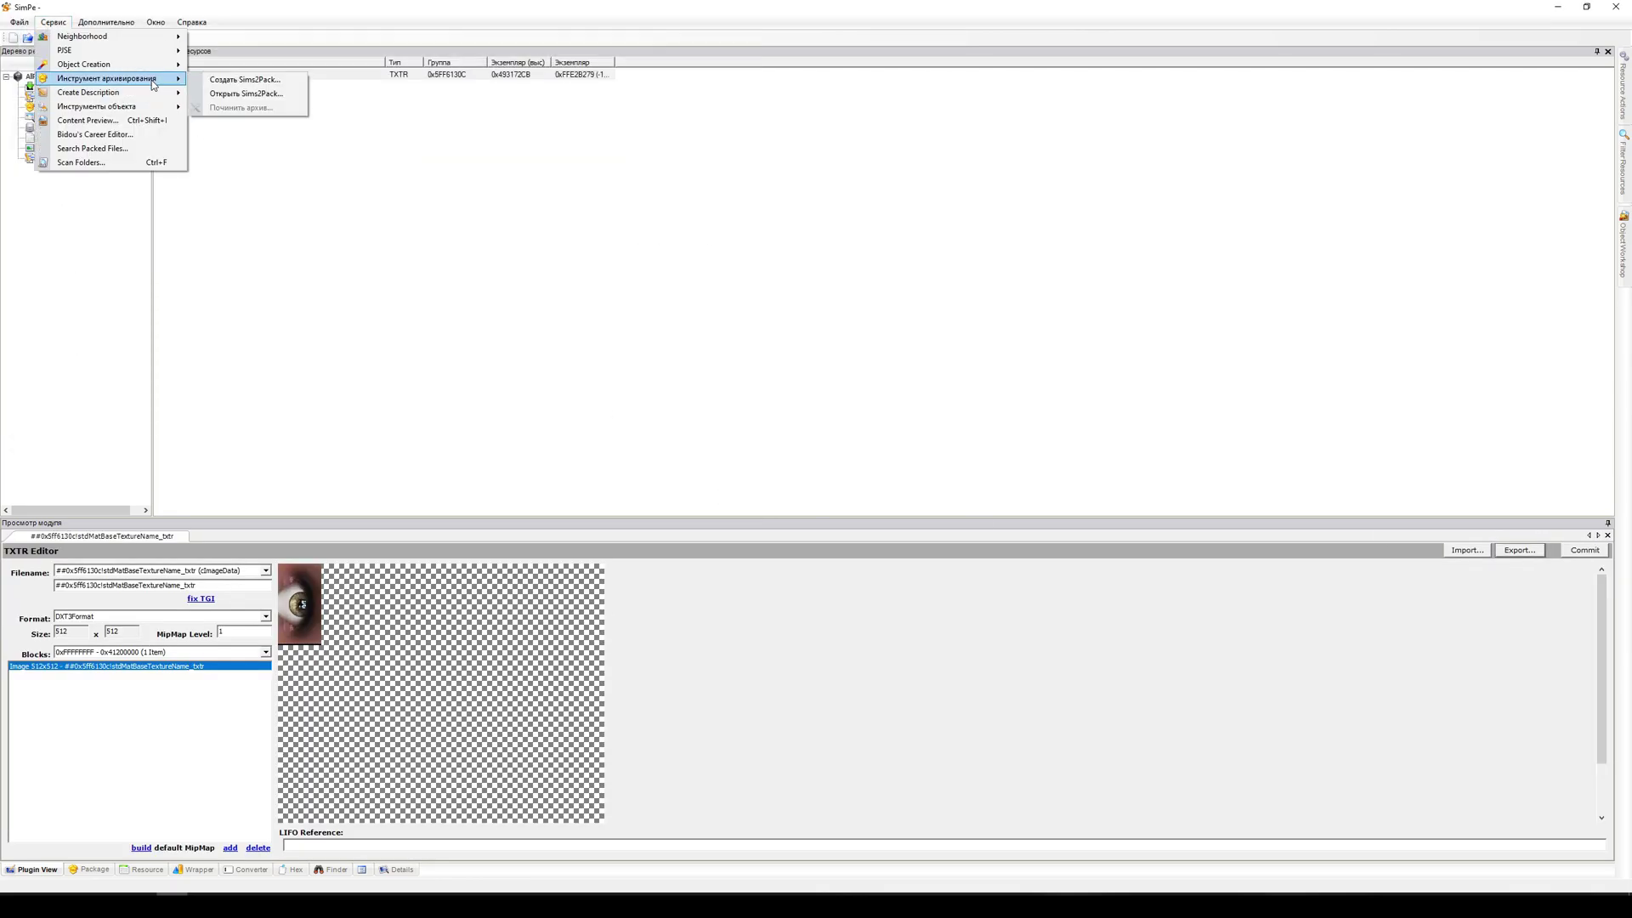
left_click(246, 78)
double_click(190, 141)
left_click(18, 22)
left_click(247, 78)
left_click(233, 163)
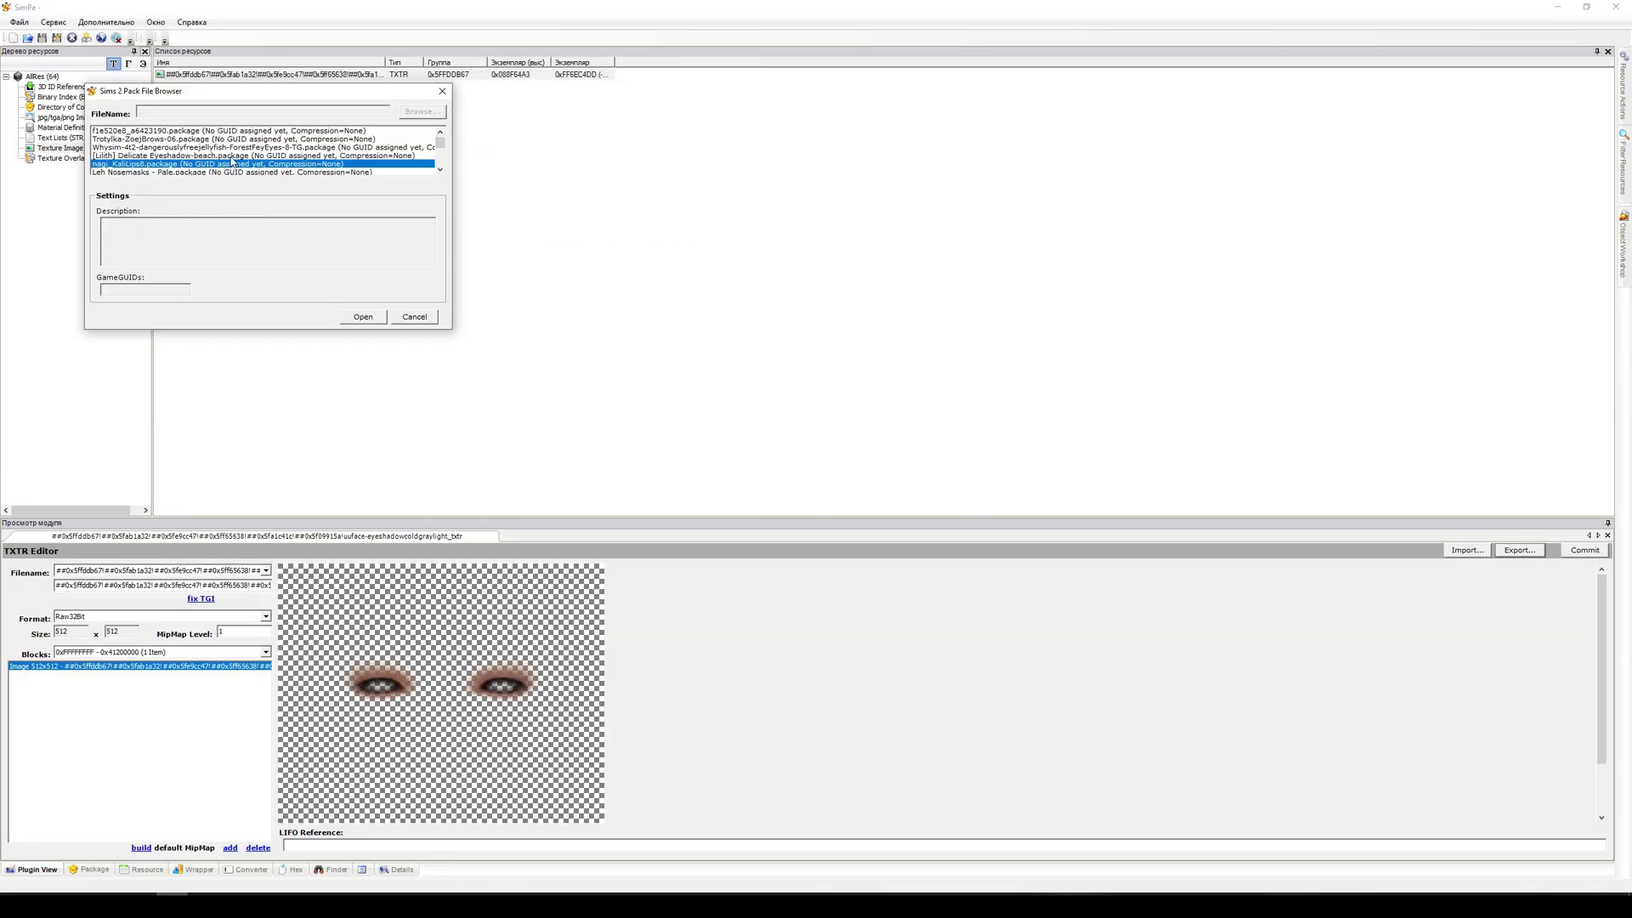
left_click(363, 316)
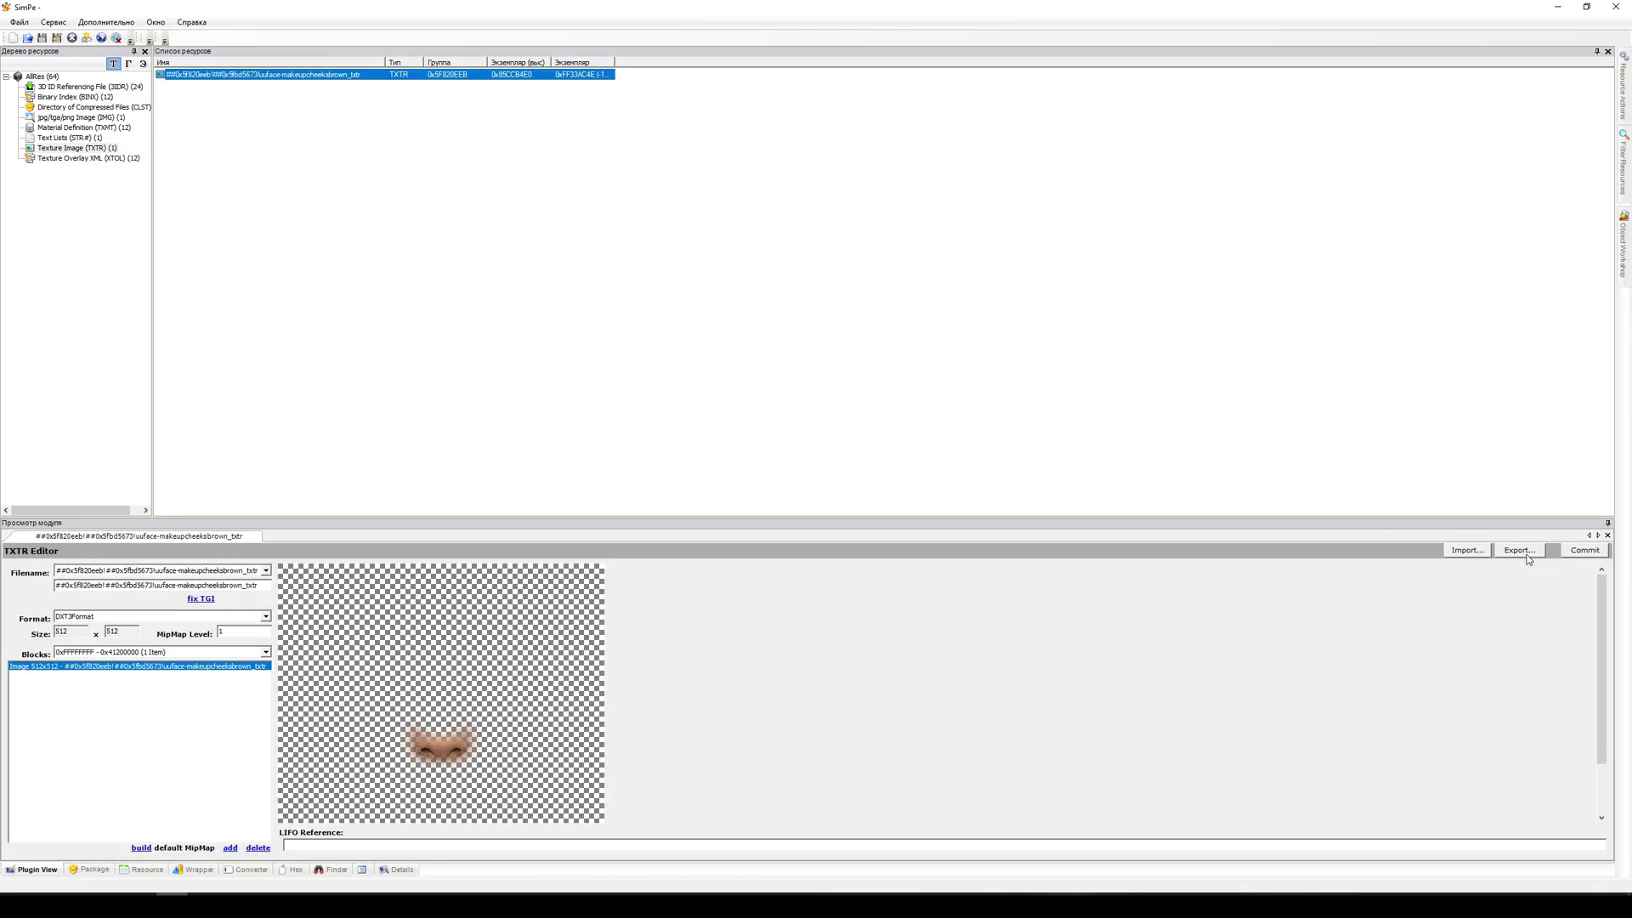
Open the eyeliner makeup package and save its texture as a PNG
left_click(19, 22)
mouse_move(152, 80)
left_click(247, 78)
left_click(233, 186)
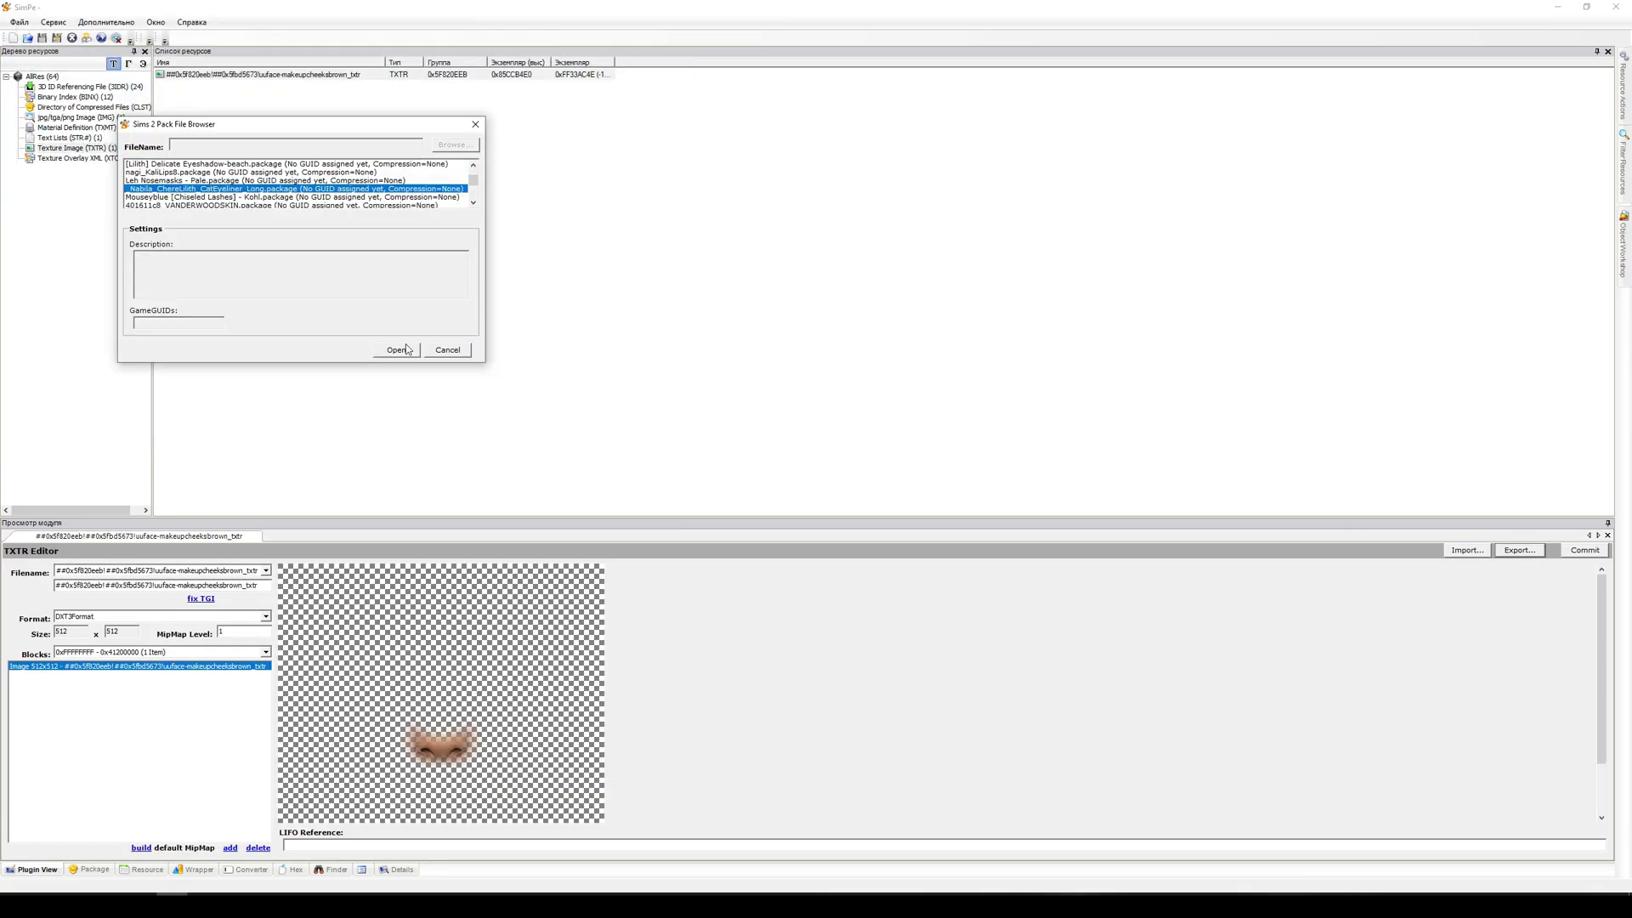
left_click(650, 450)
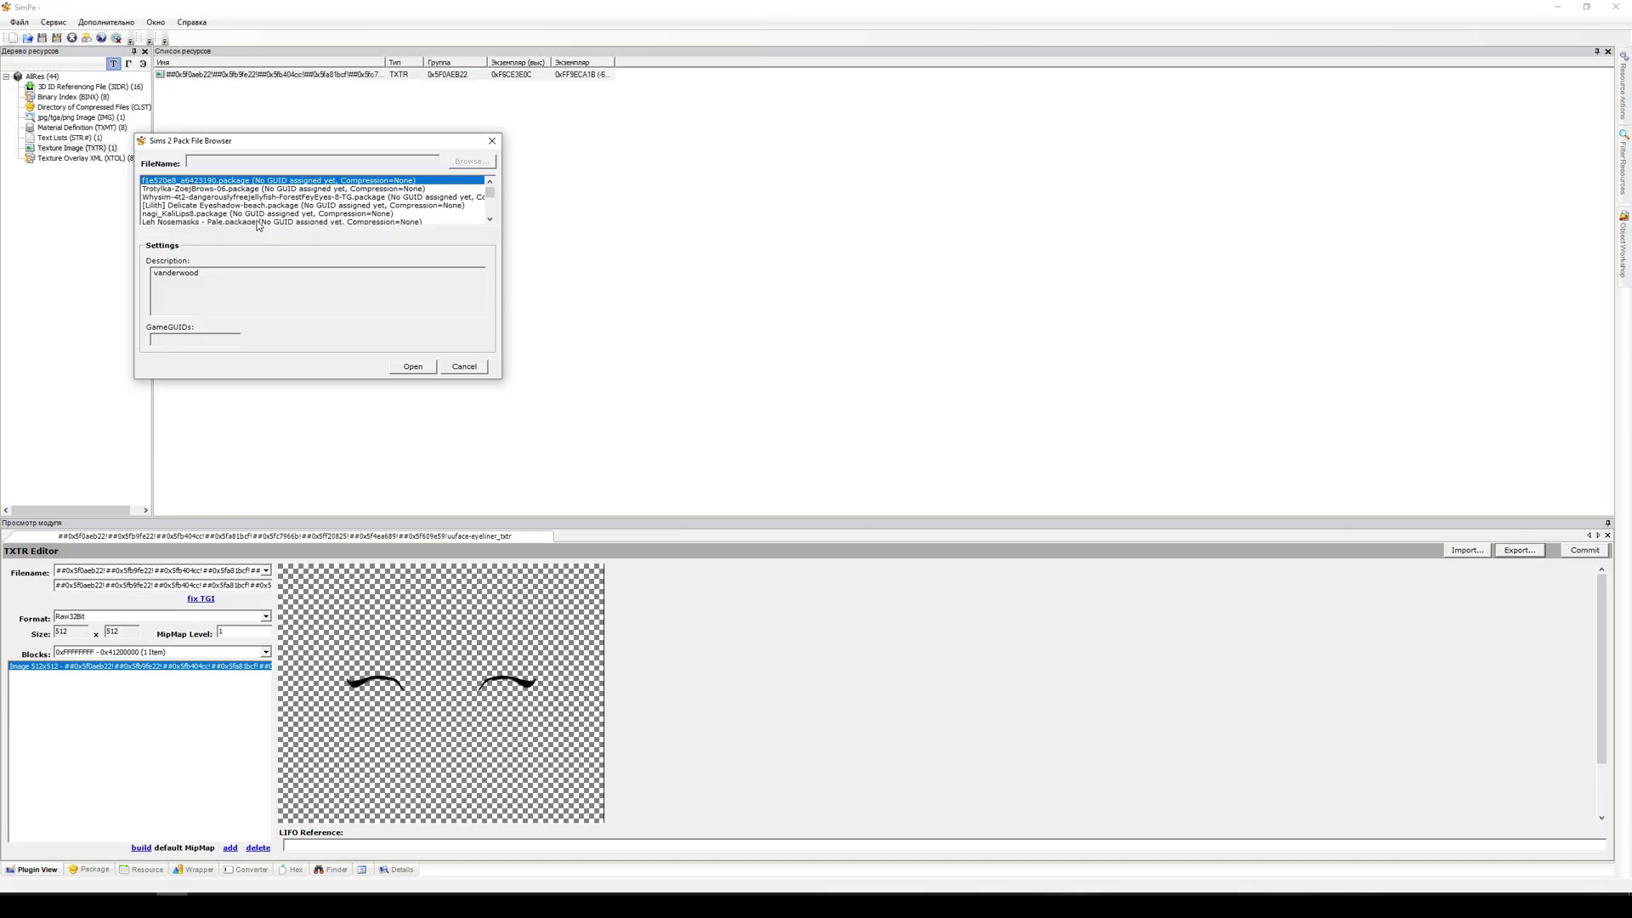
left_click(292, 208)
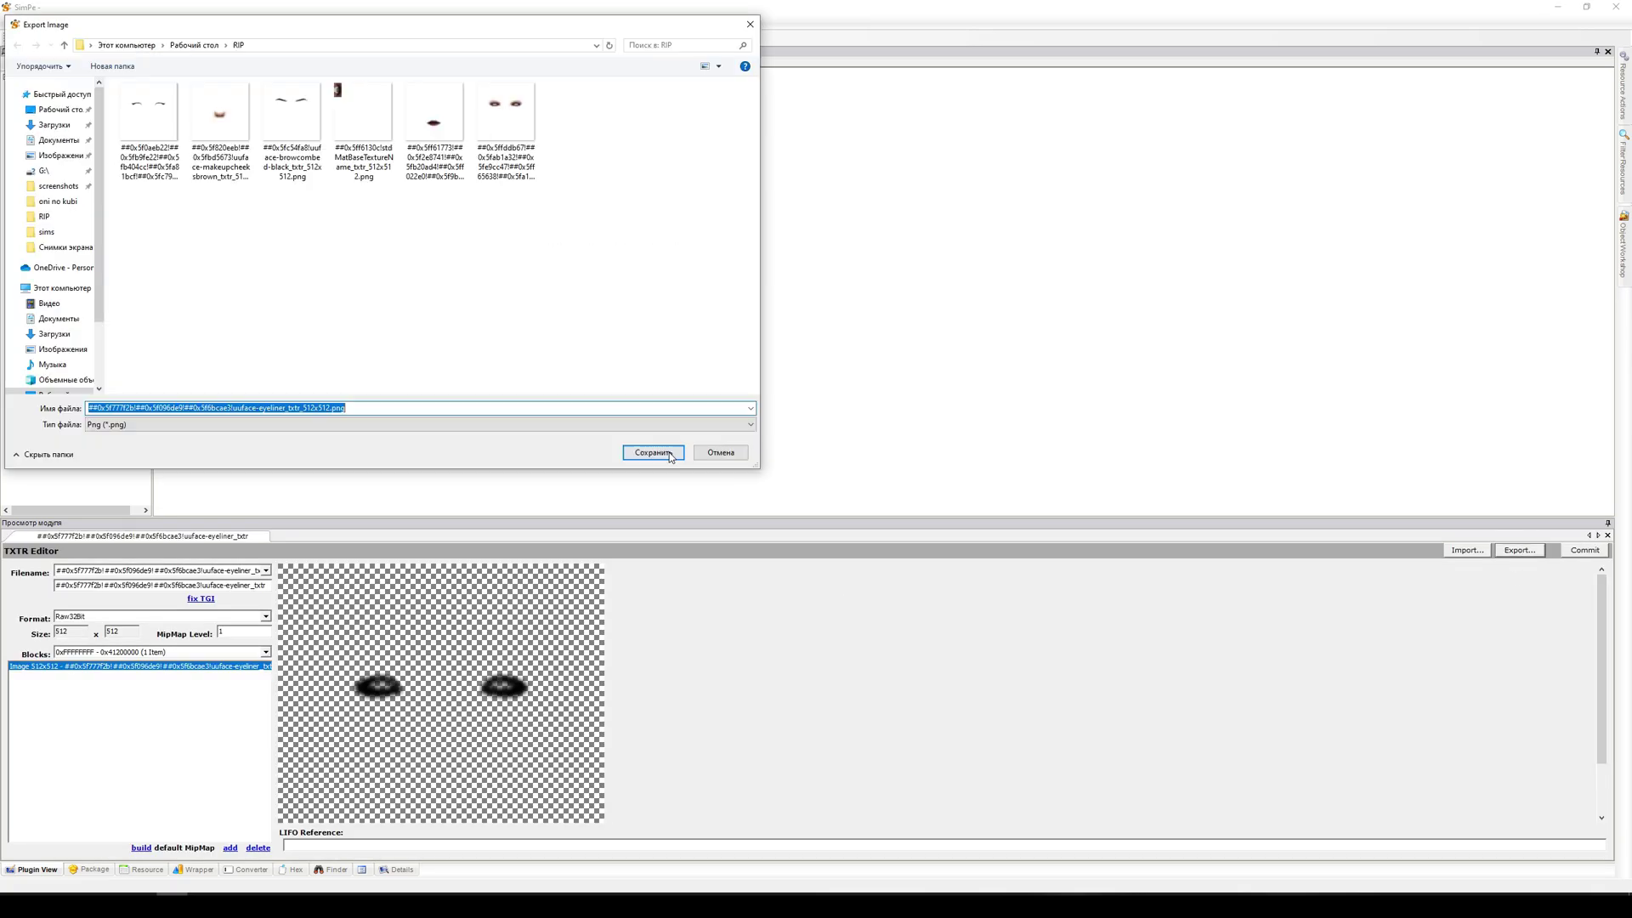
Inspect the afbodycut~top_txmt body material to find its base texture name
left_click(192, 74)
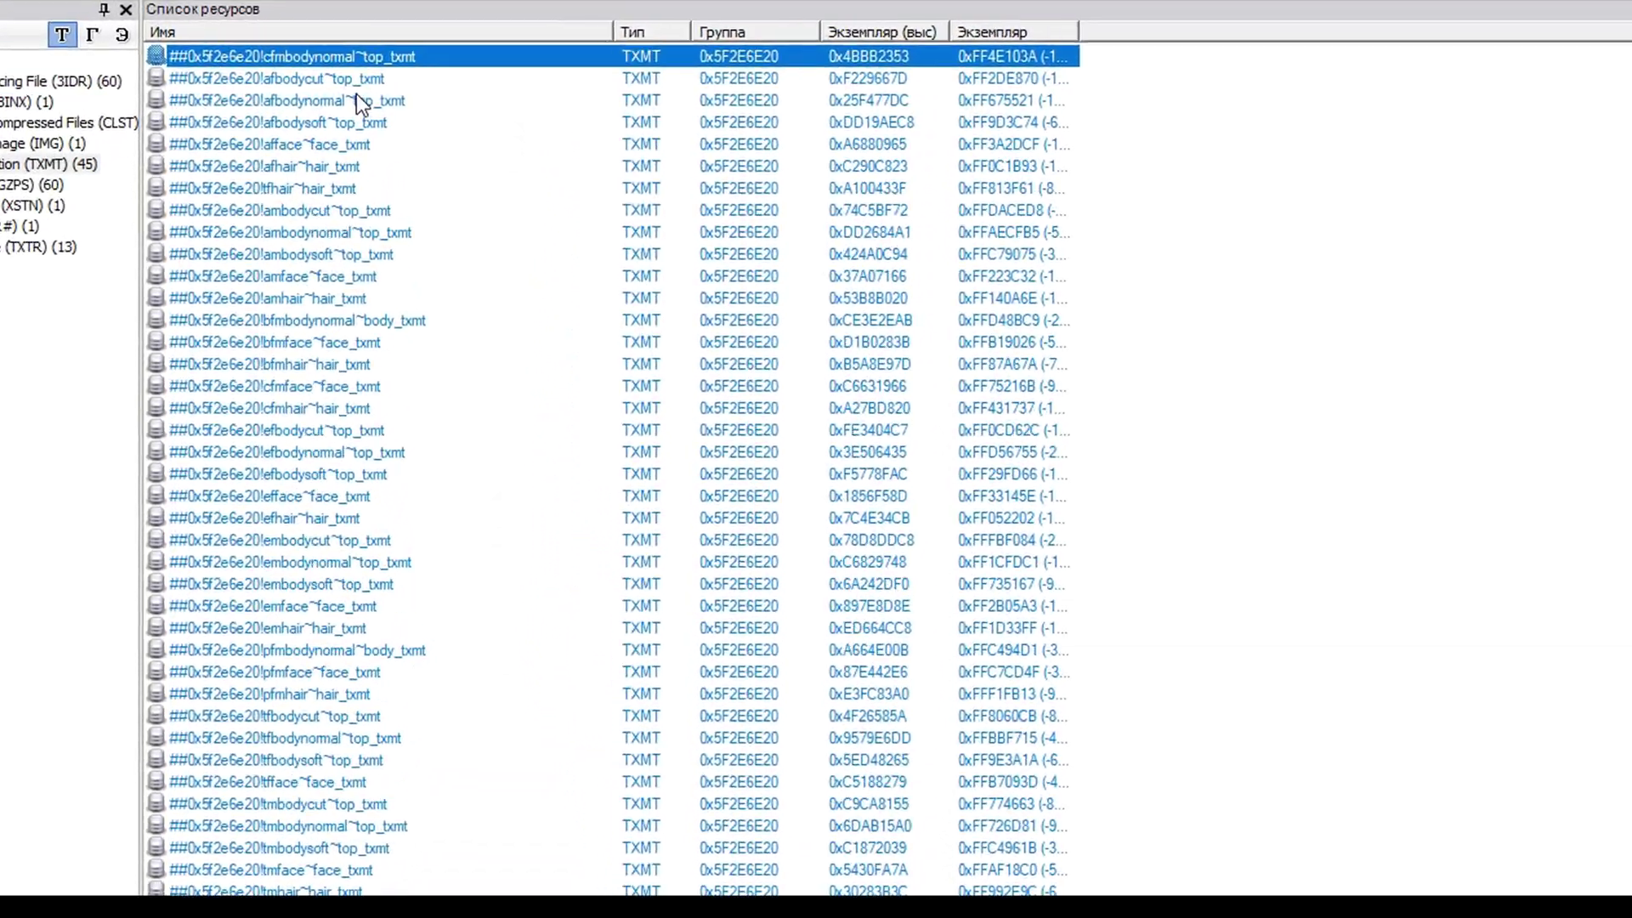
left_click(261, 86)
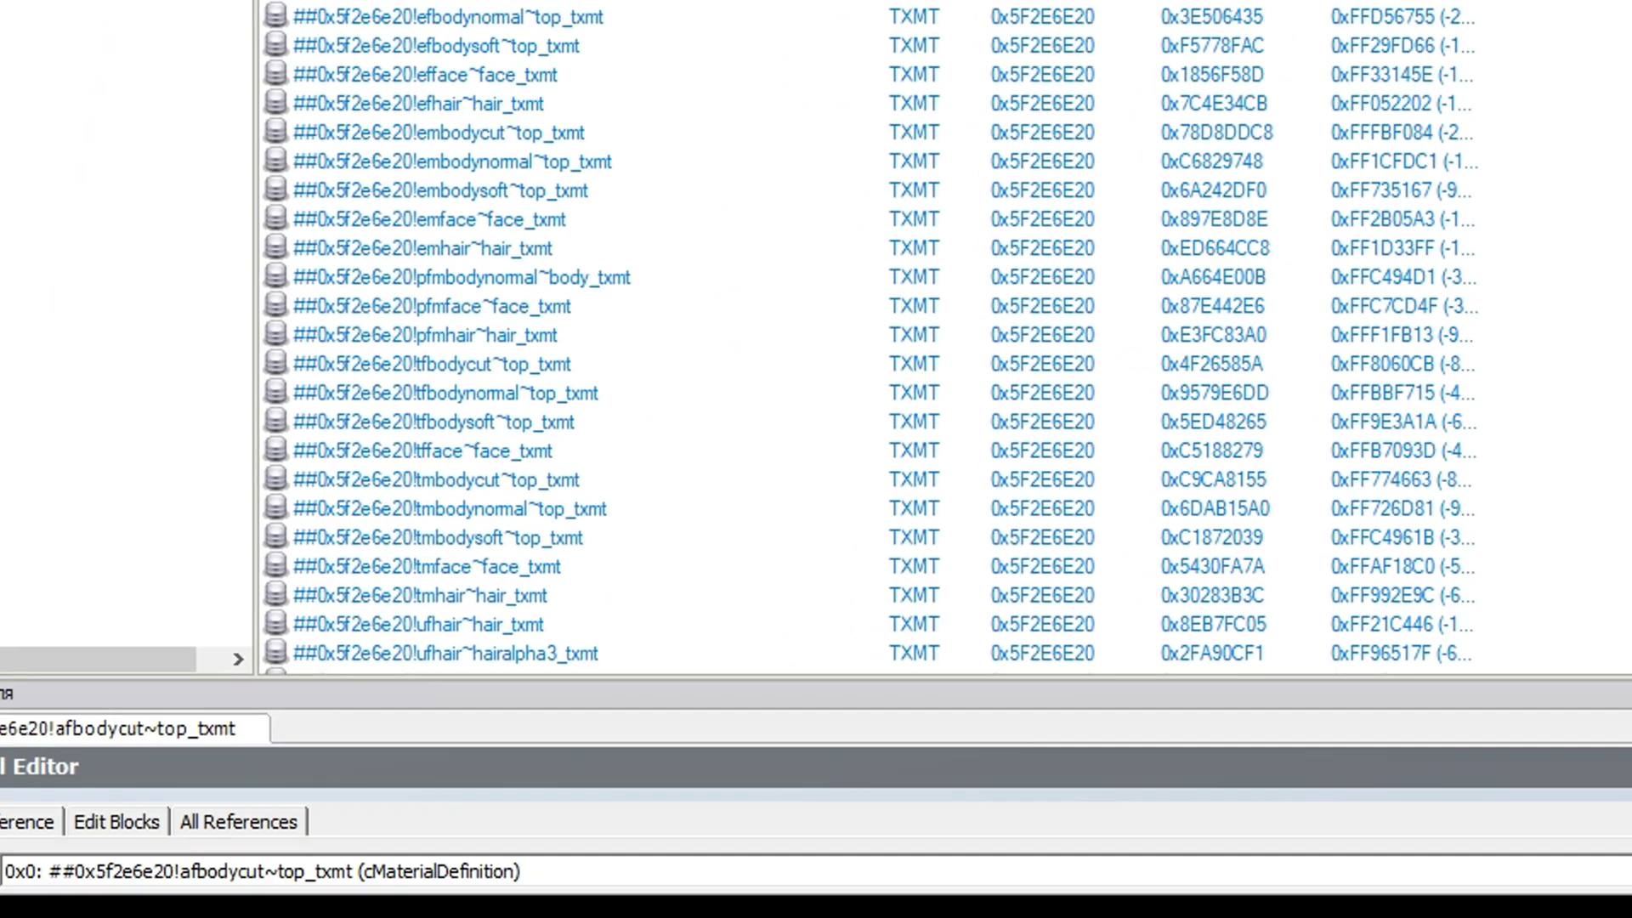
left_click(255, 917)
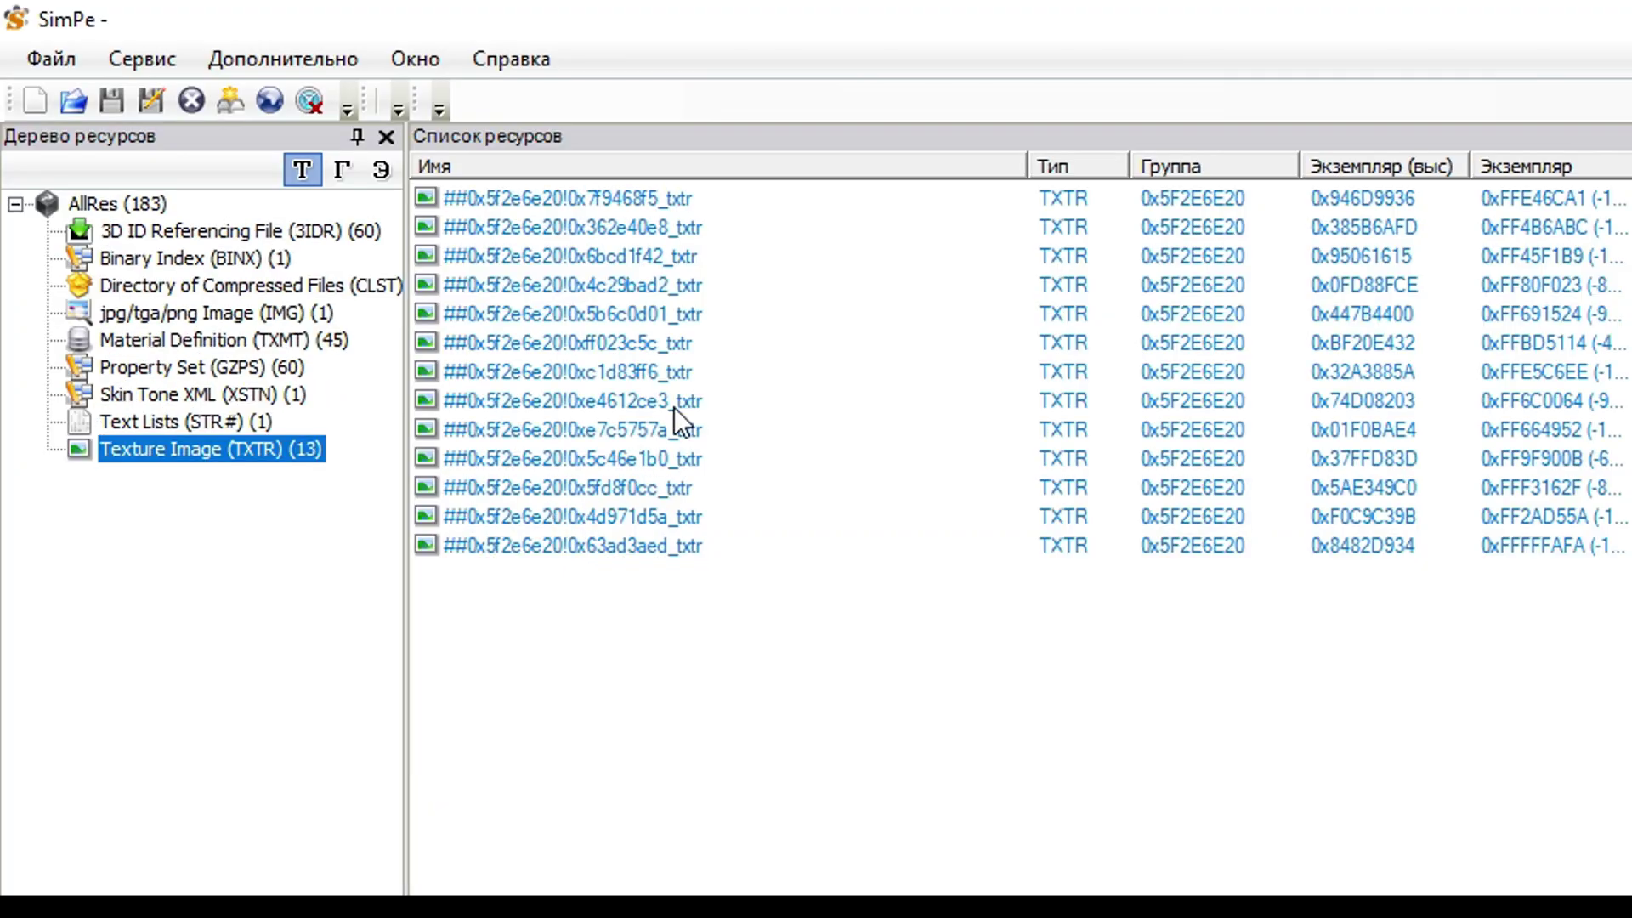
Export the 0x4c29bad2 body texture and the plain skin texture as PNGs
left_click(681, 292)
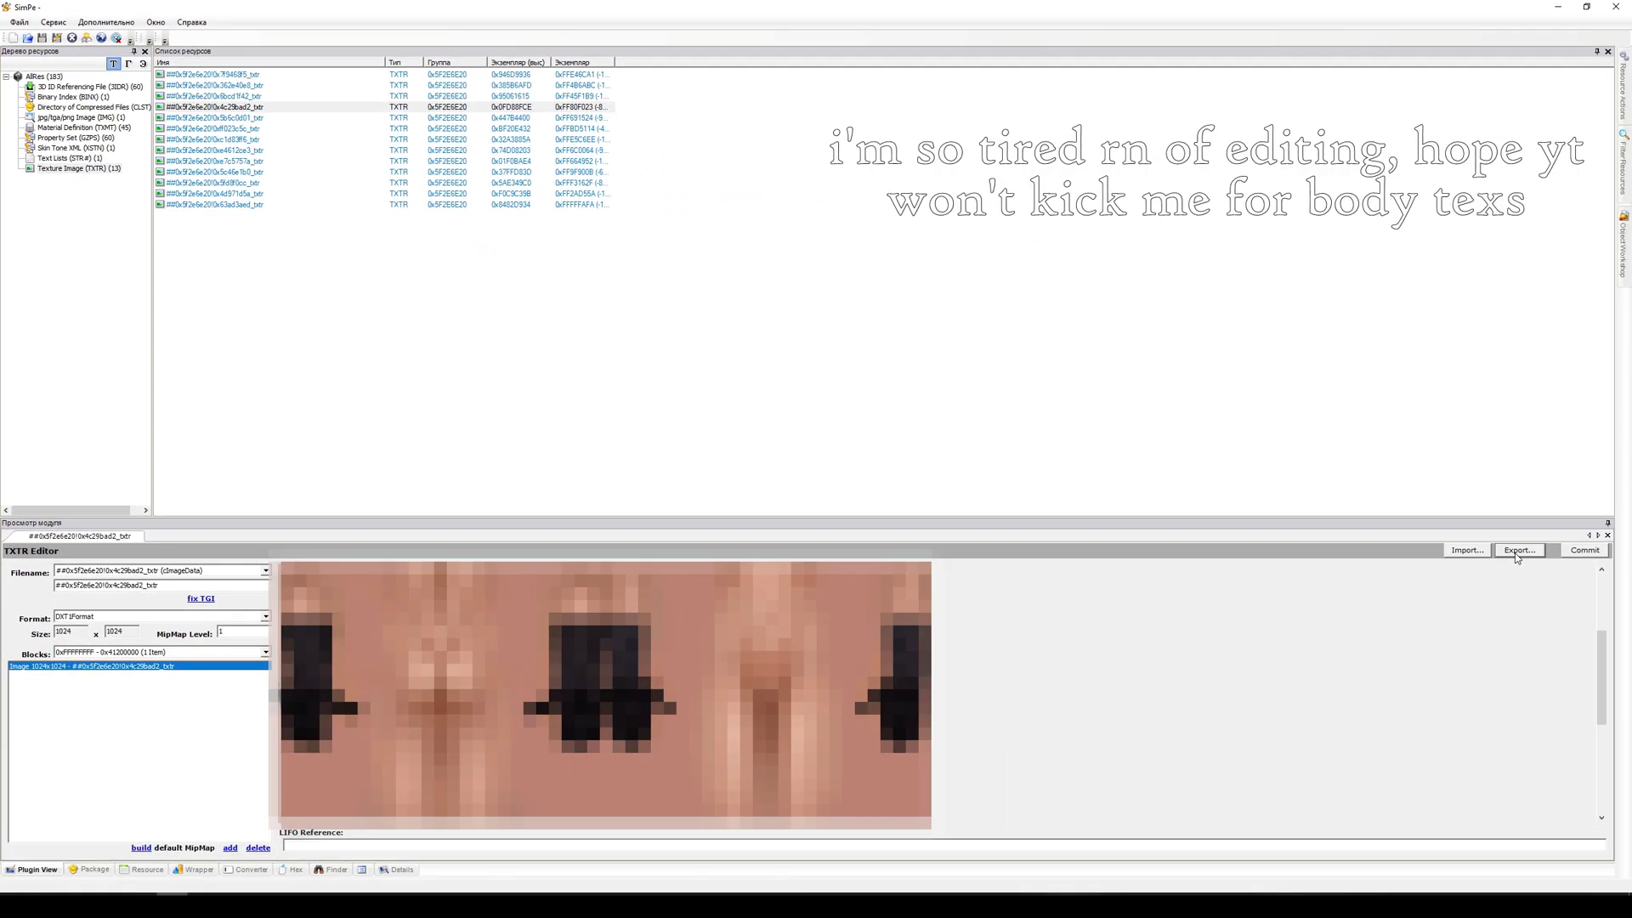
left_click(1519, 550)
left_click(685, 455)
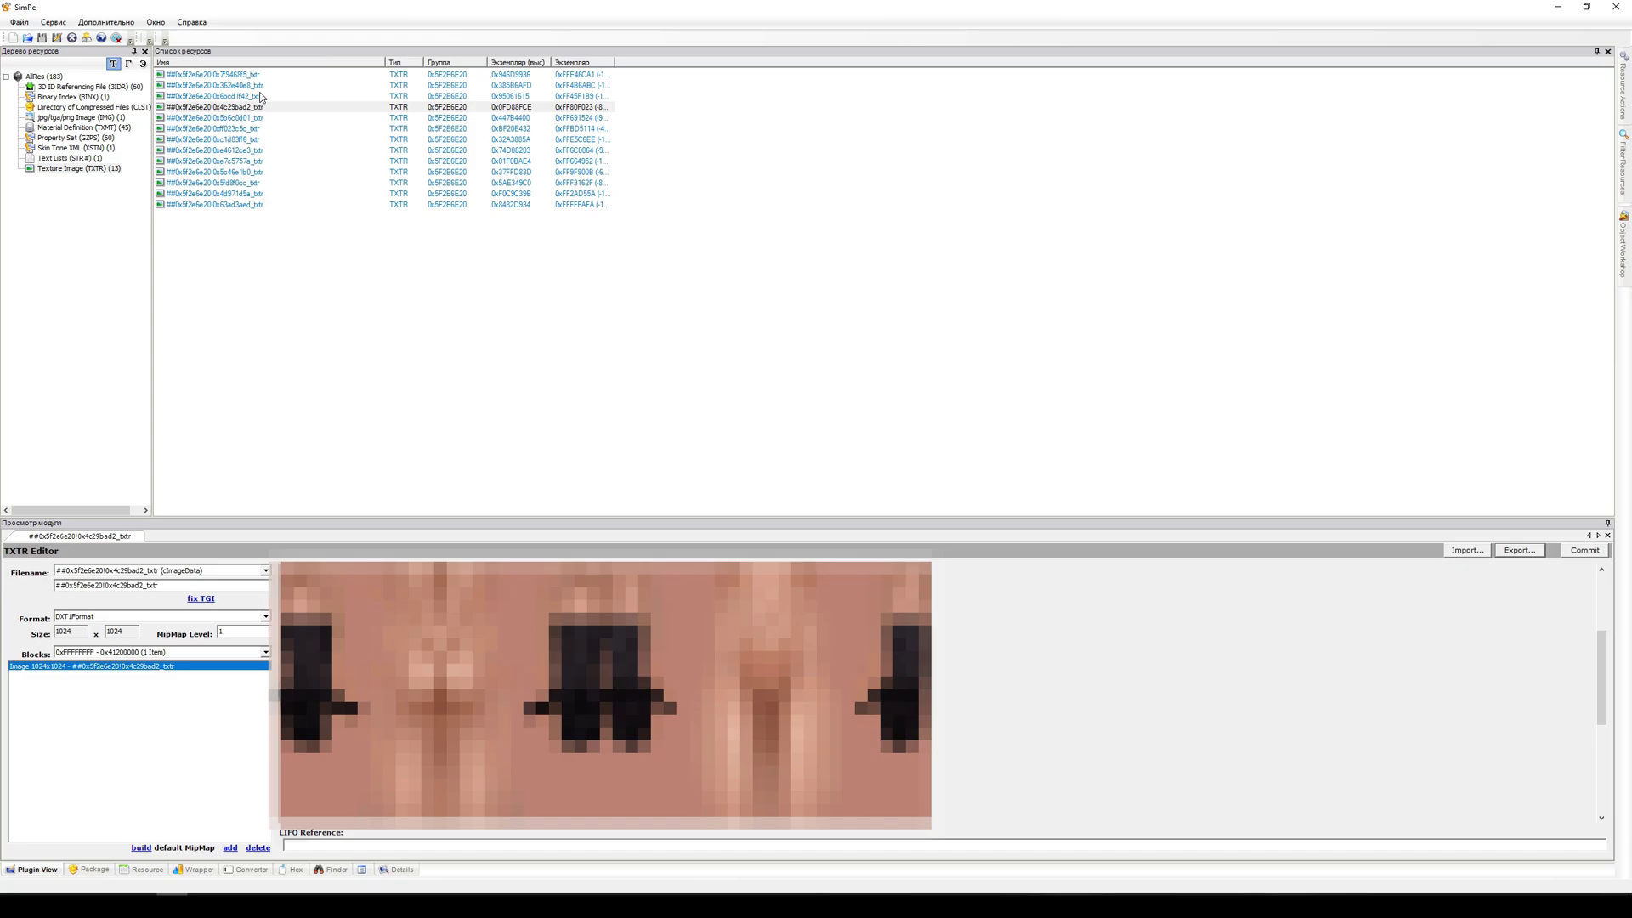
left_click(213, 74)
left_click(1519, 550)
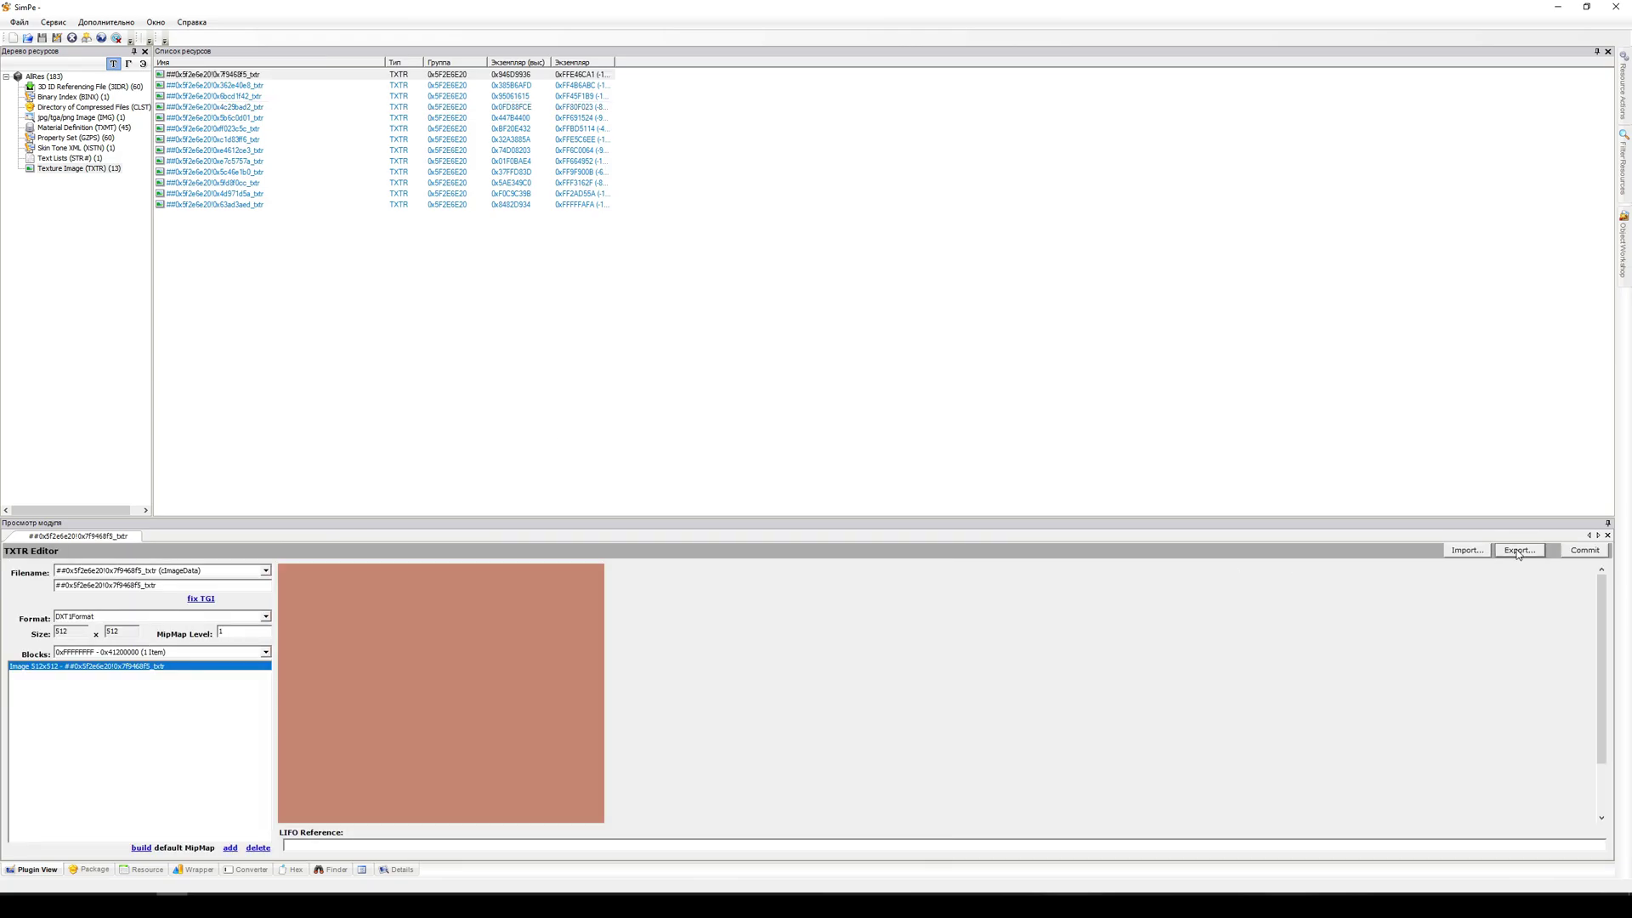
key("Return")
Export the 0xe7c5757a face texture as a PNG
left_click(89, 137)
left_click(212, 122)
left_click(79, 168)
left_click(258, 161)
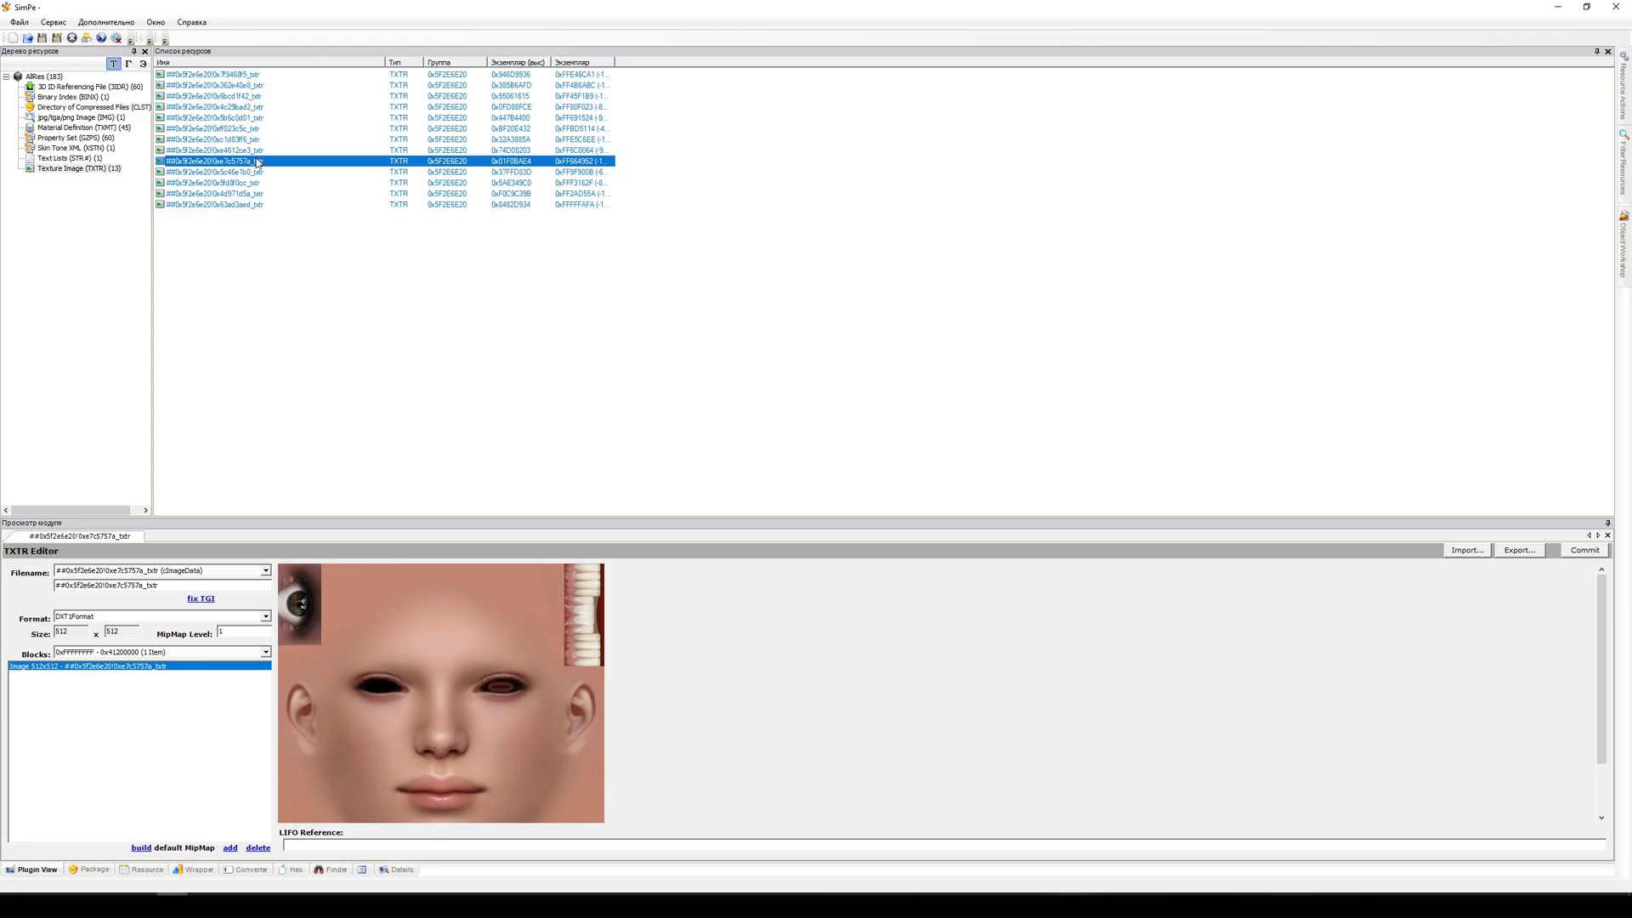
left_click(1519, 551)
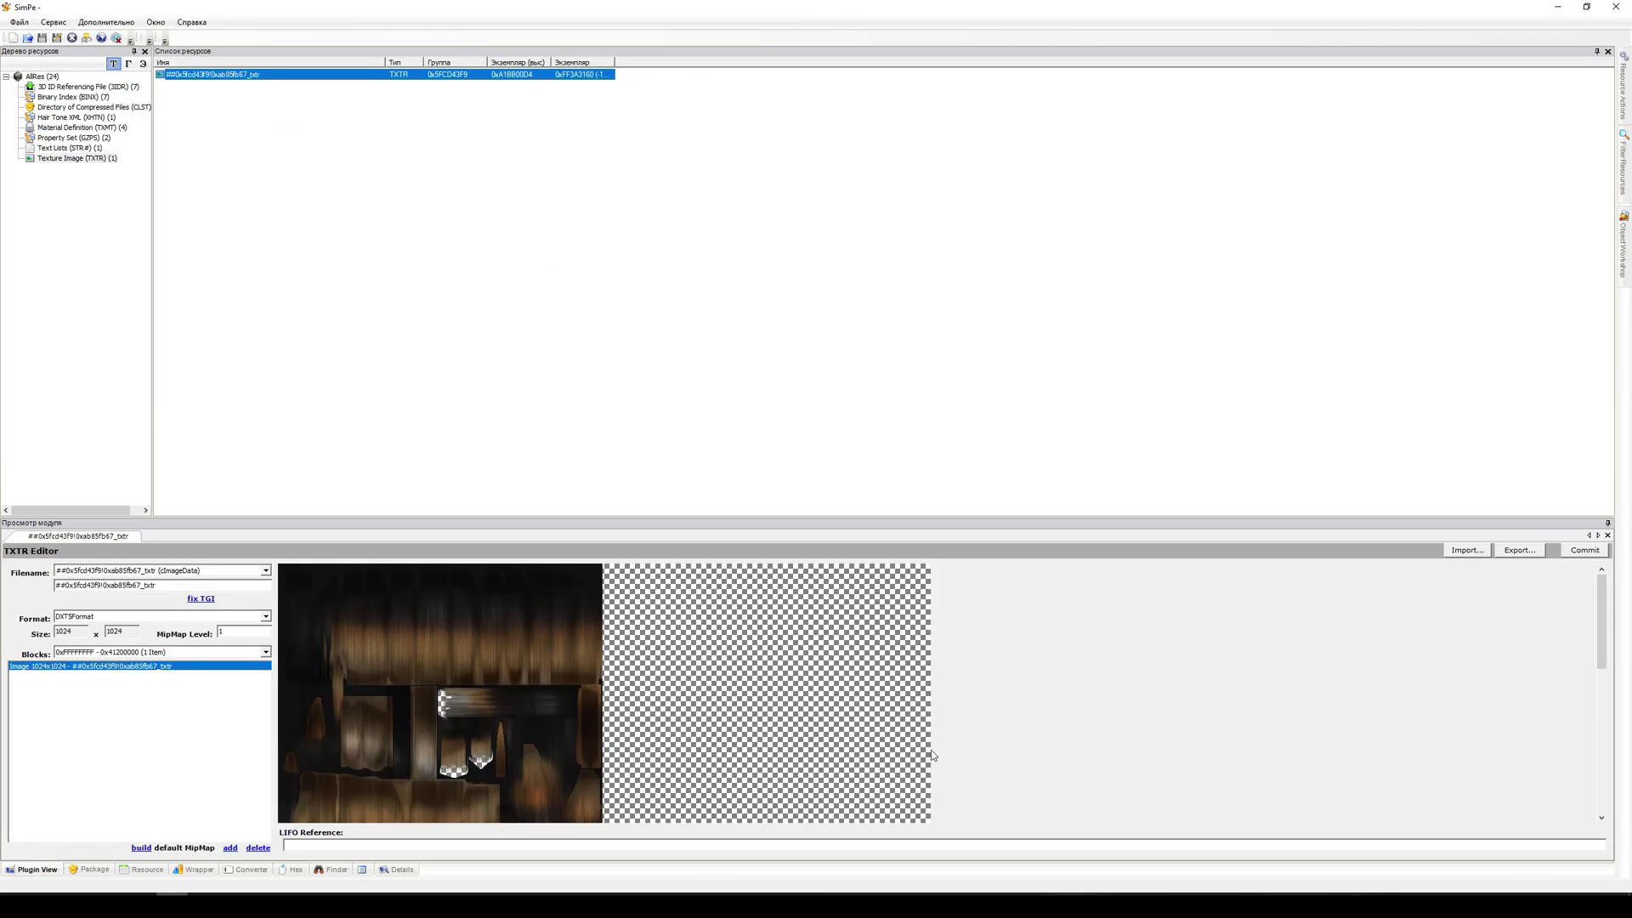
Load the hair package and view its mesh geometry
left_click(20, 22)
left_click(51, 34)
left_click(463, 416)
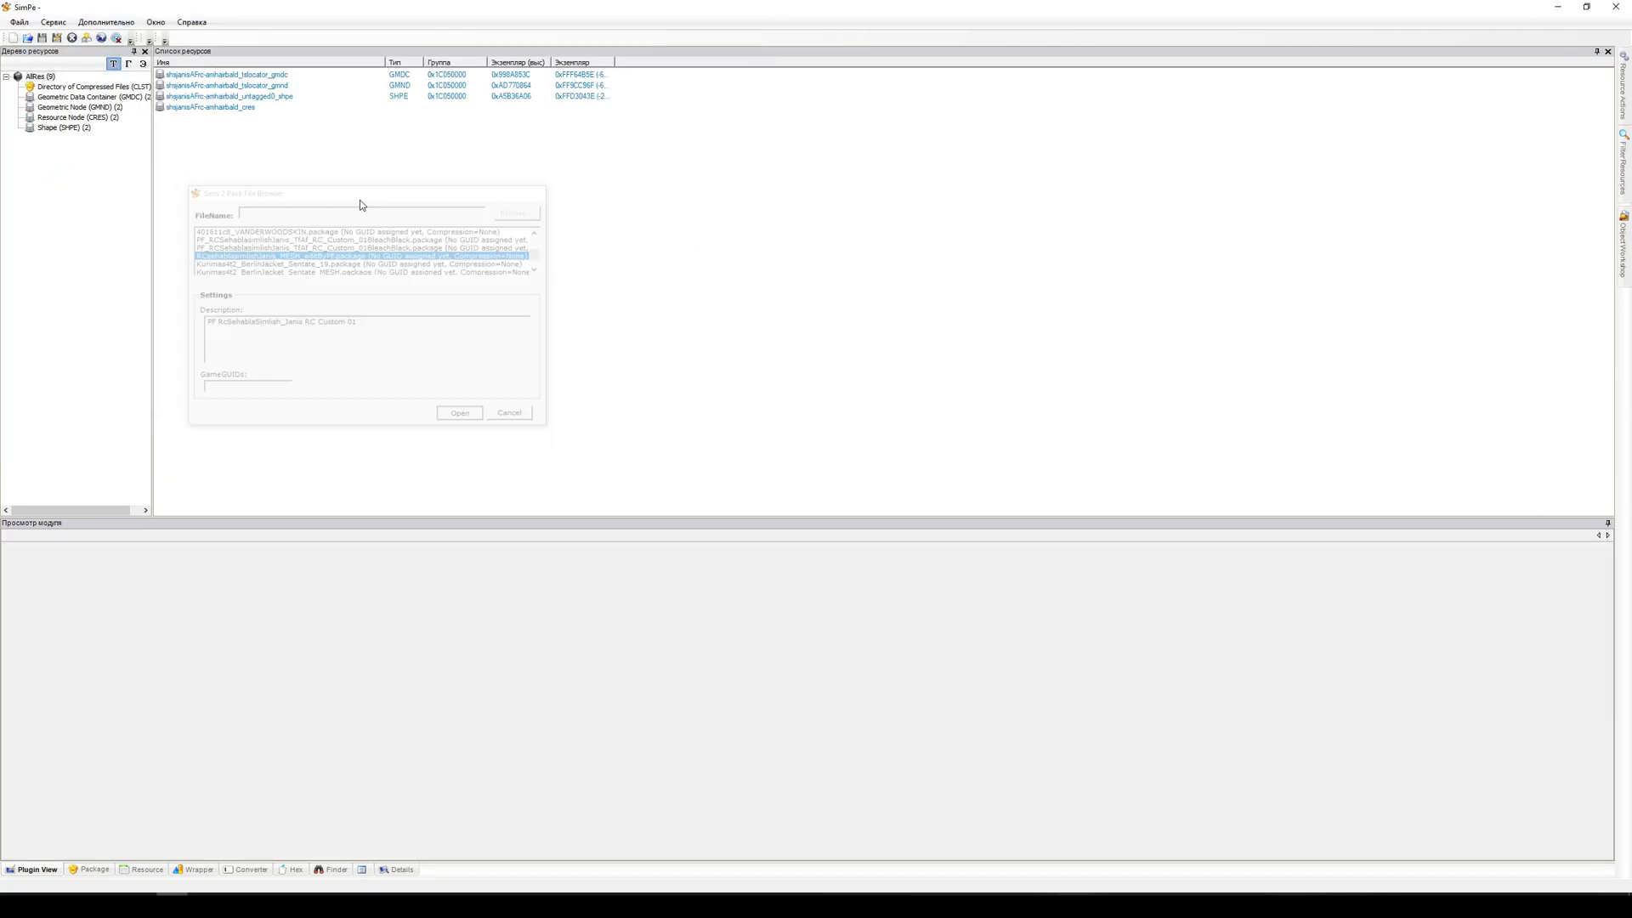
left_click(374, 74)
Load the BerlinJacket package and display its top_alpha texture
left_click(20, 22)
left_click(85, 79)
left_click(367, 281)
scroll(367, 281, "down", 1)
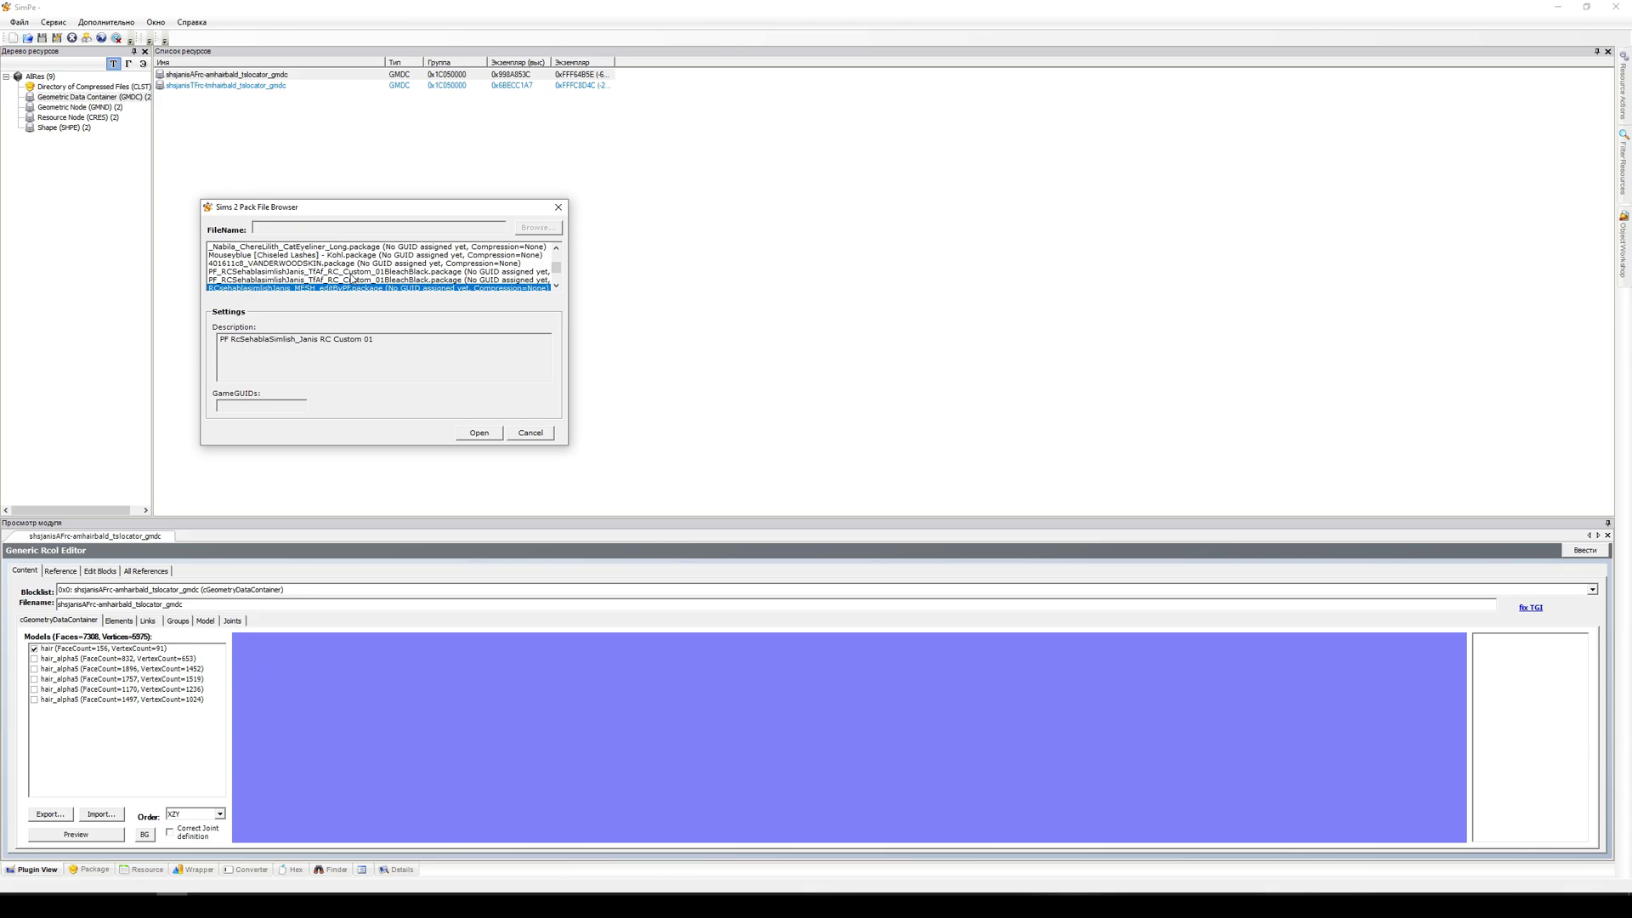
left_click(479, 432)
left_click(255, 75)
left_click(251, 85)
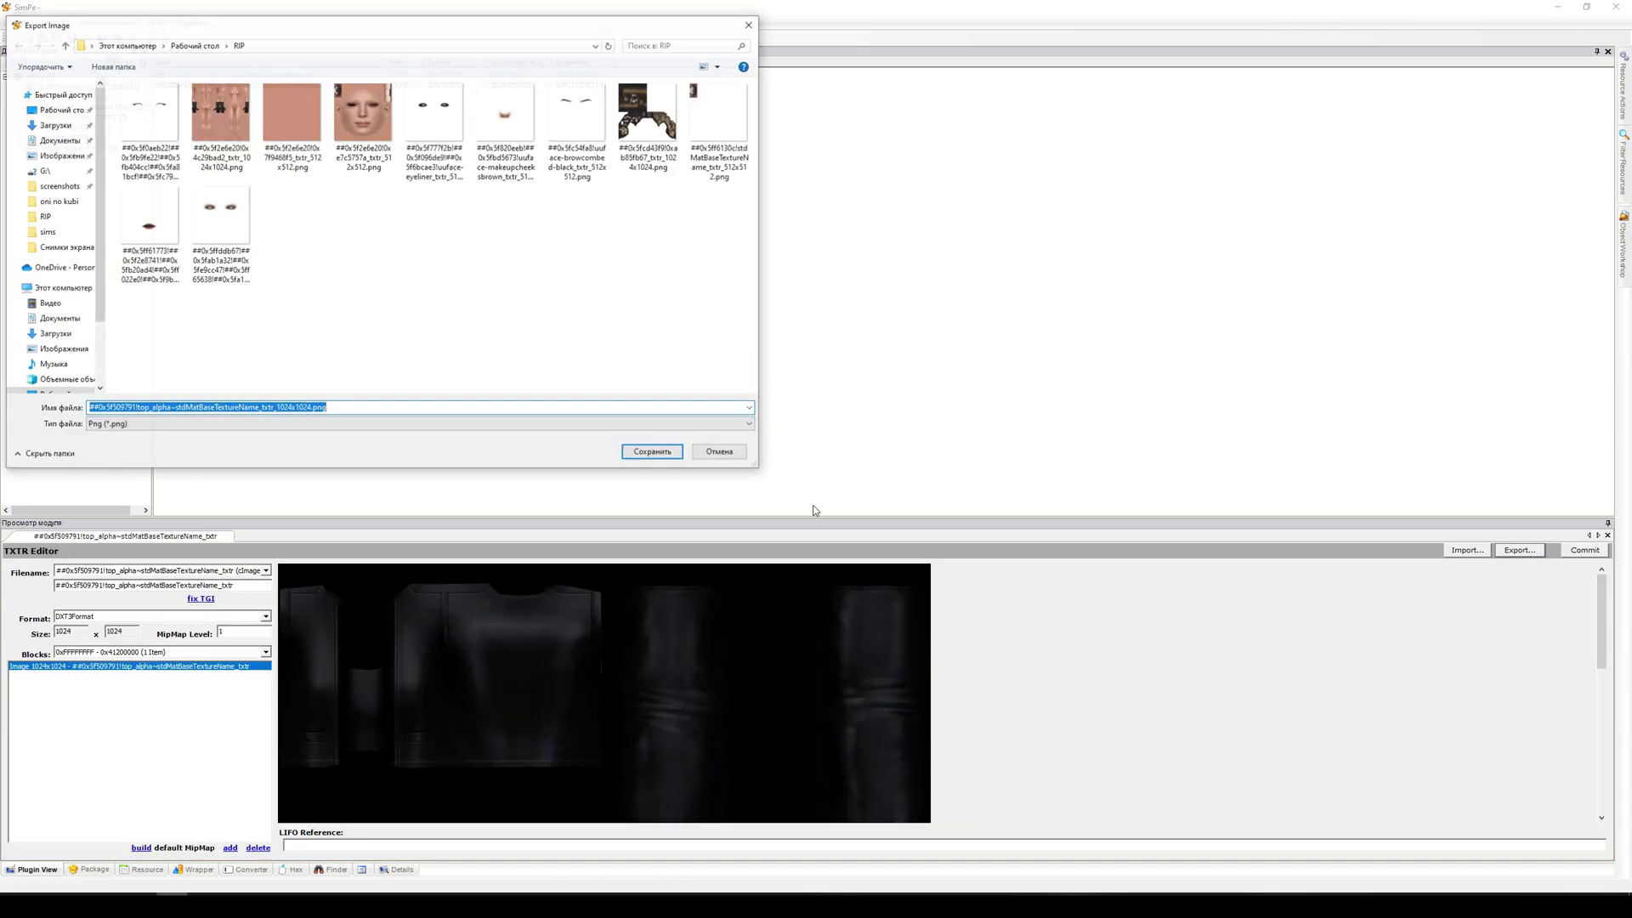
right_click(273, 75)
Open another Sims2Pack package and view its first texture
left_click(298, 81)
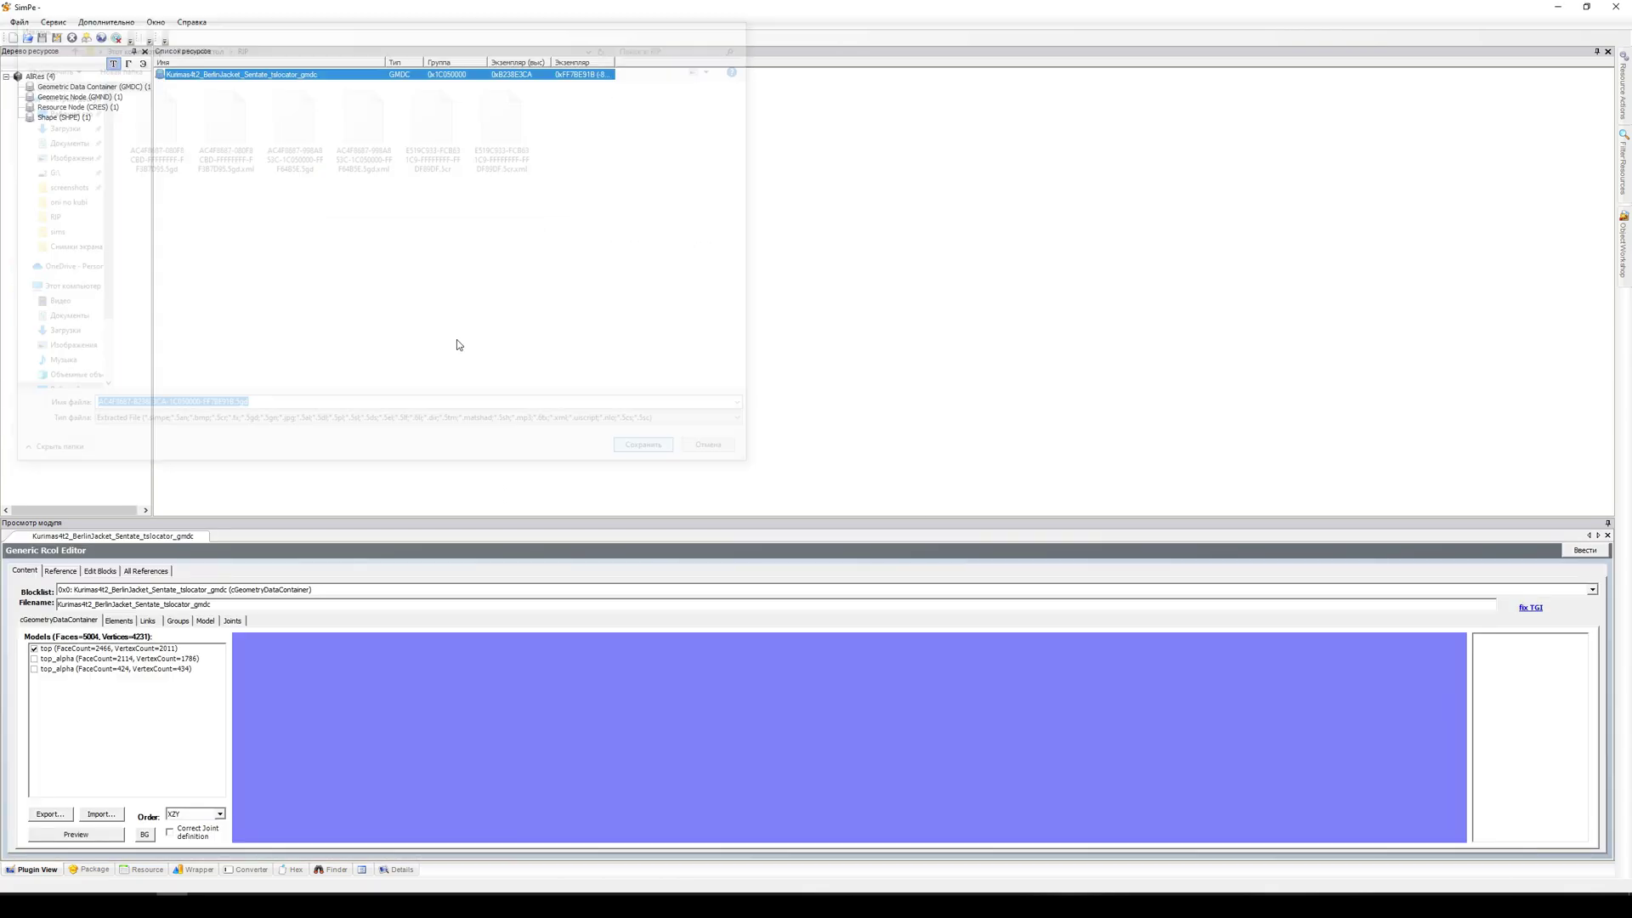
left_click(197, 99)
left_click(297, 250)
left_click(246, 75)
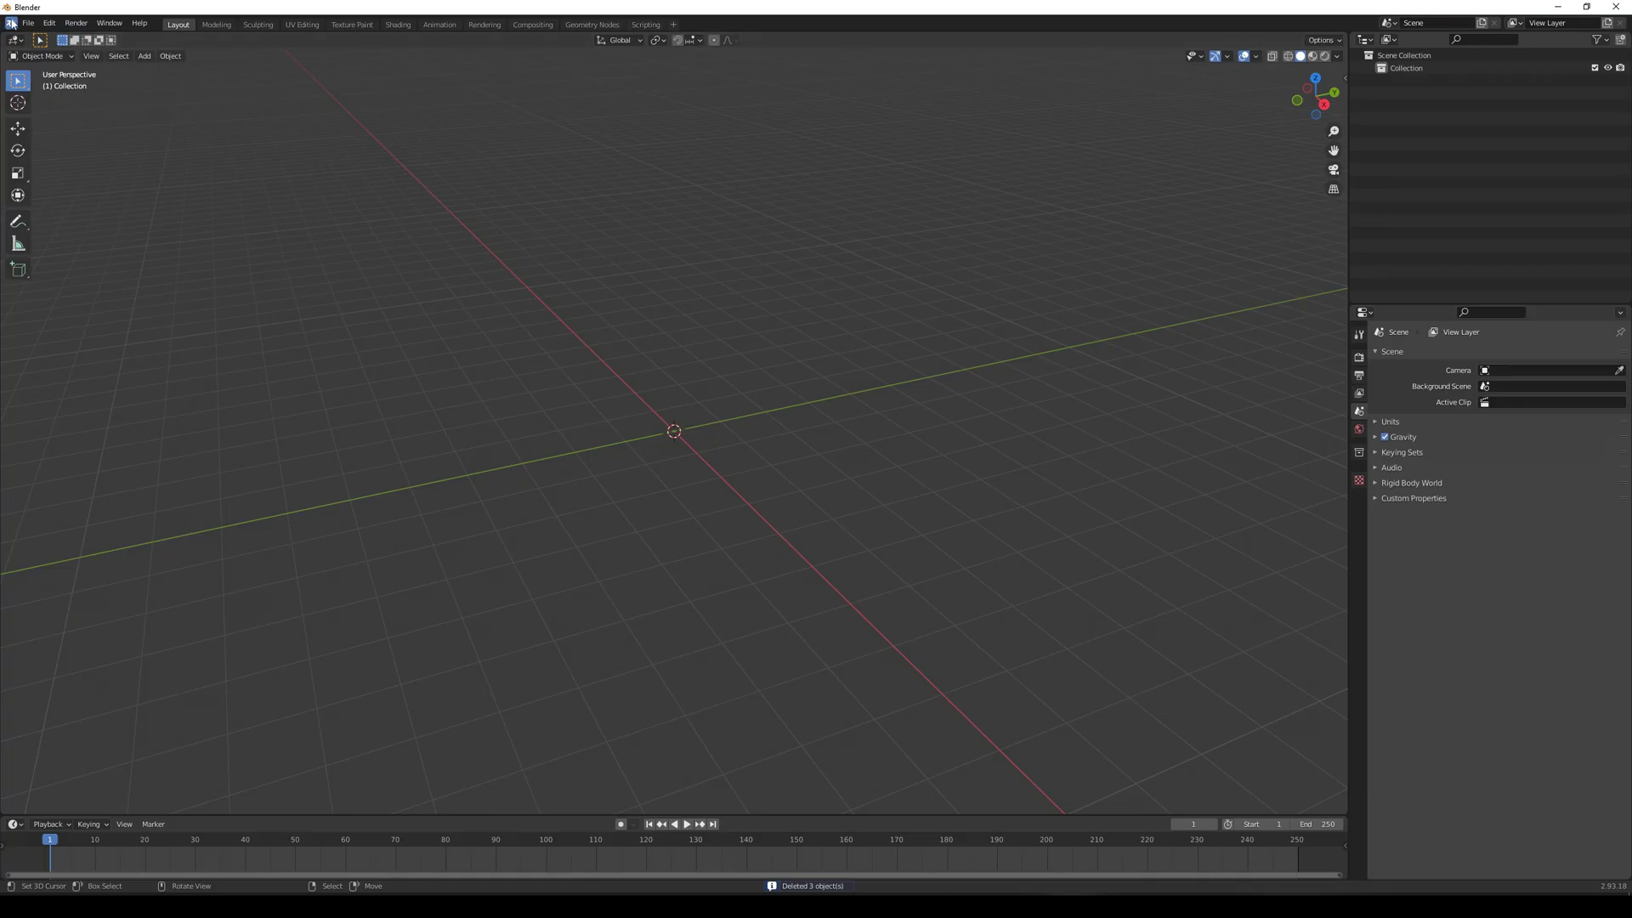
left_click(28, 23)
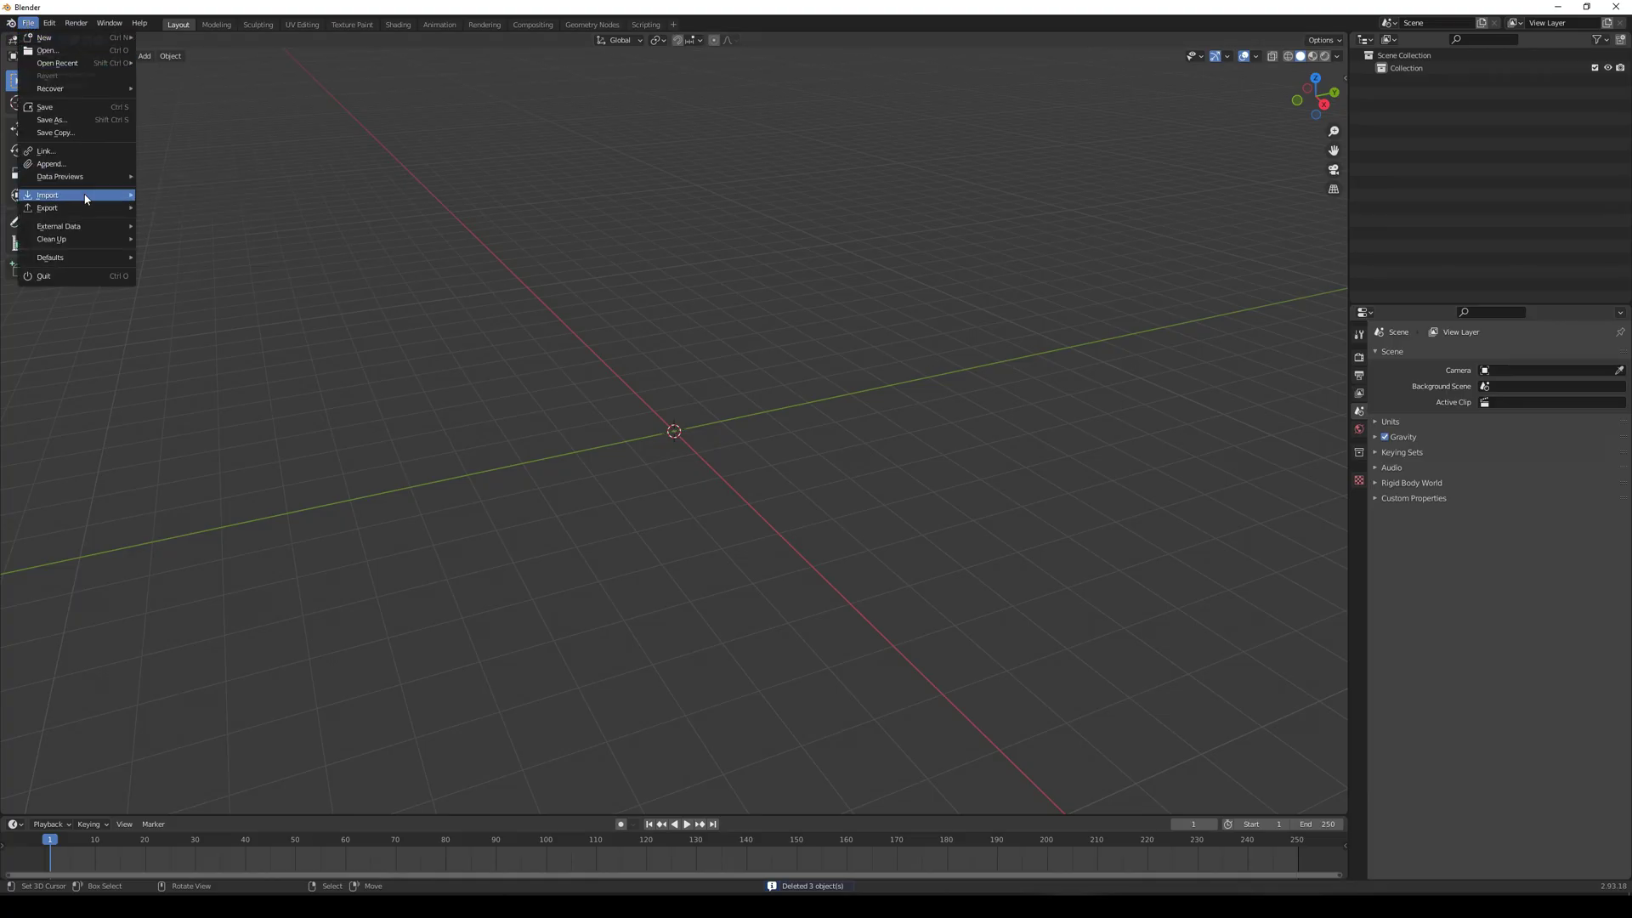
mouse_move(51, 195)
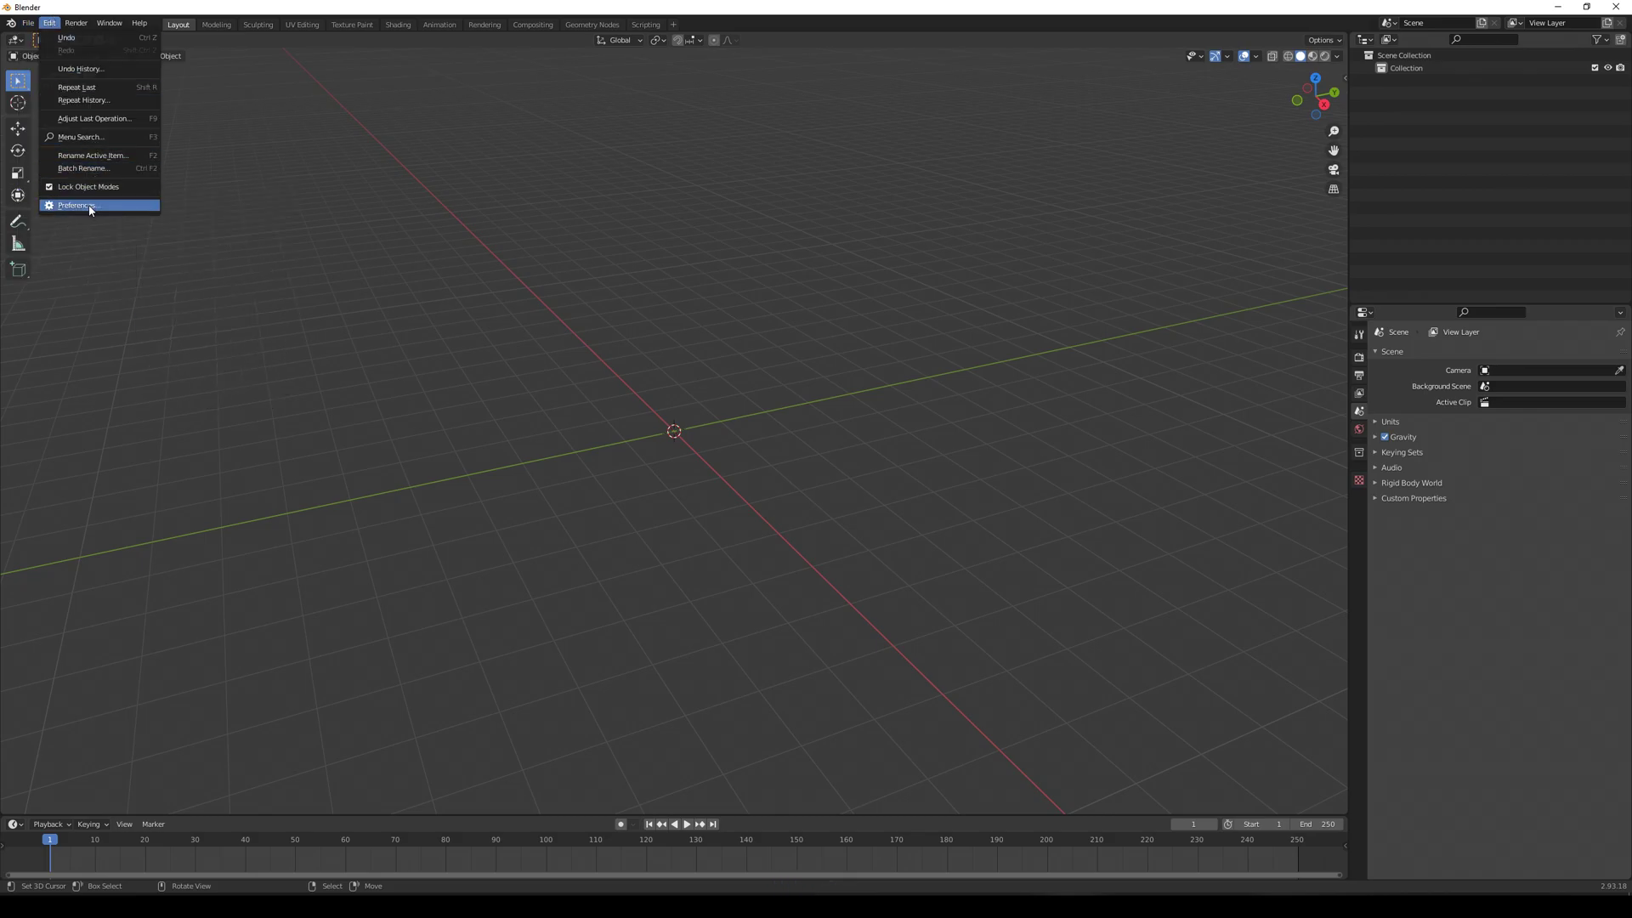
left_click(64, 207)
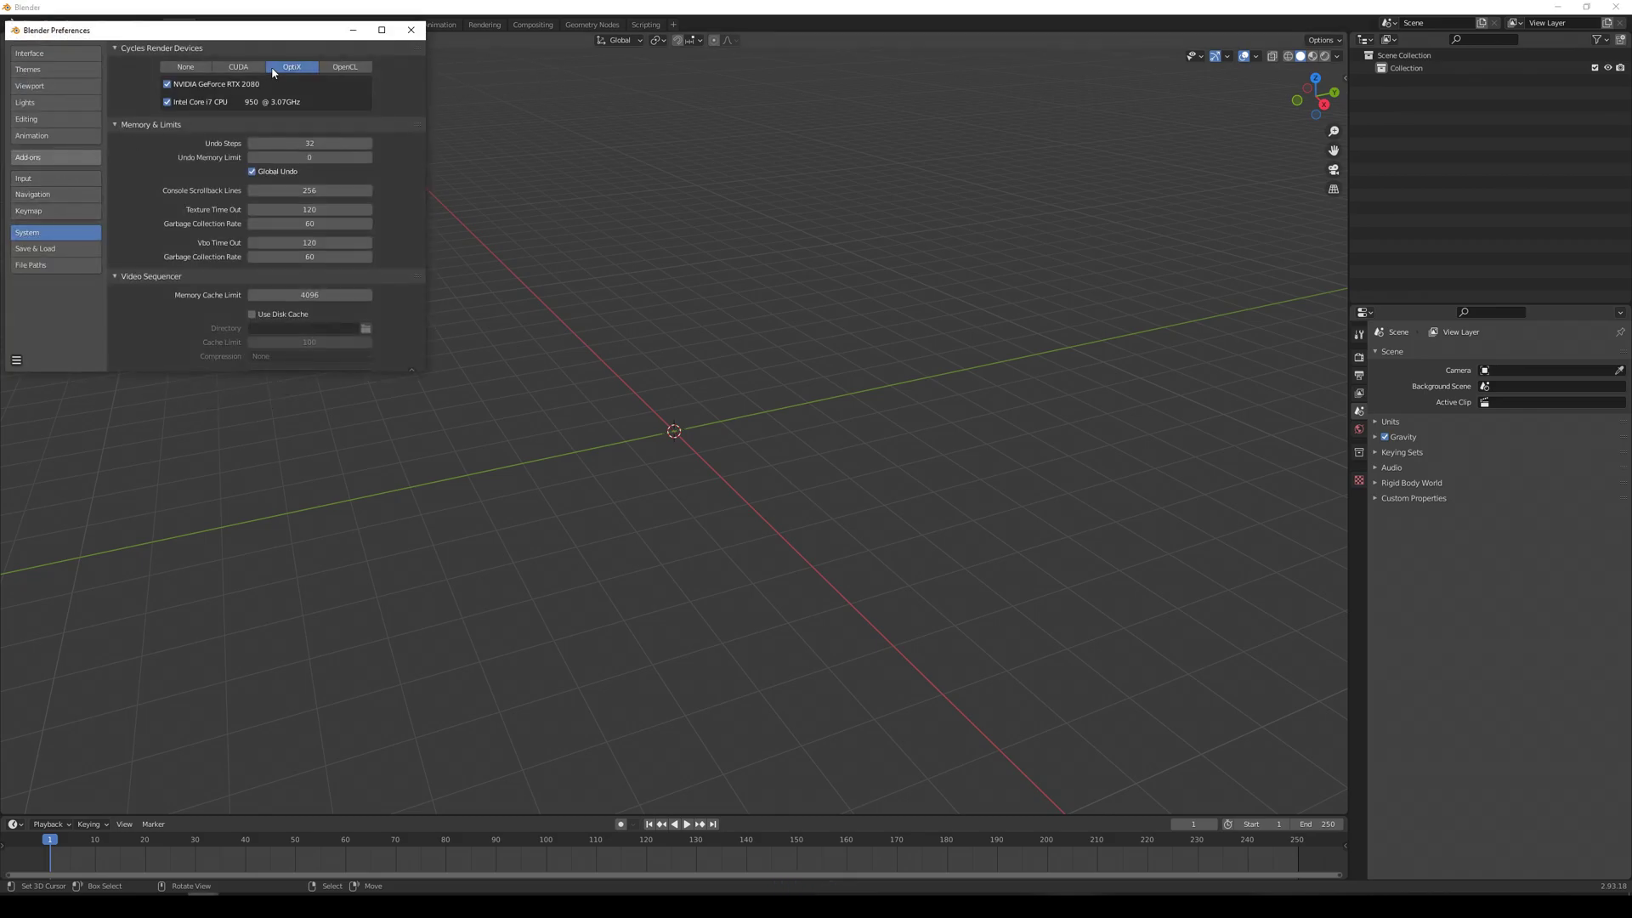
left_click(51, 158)
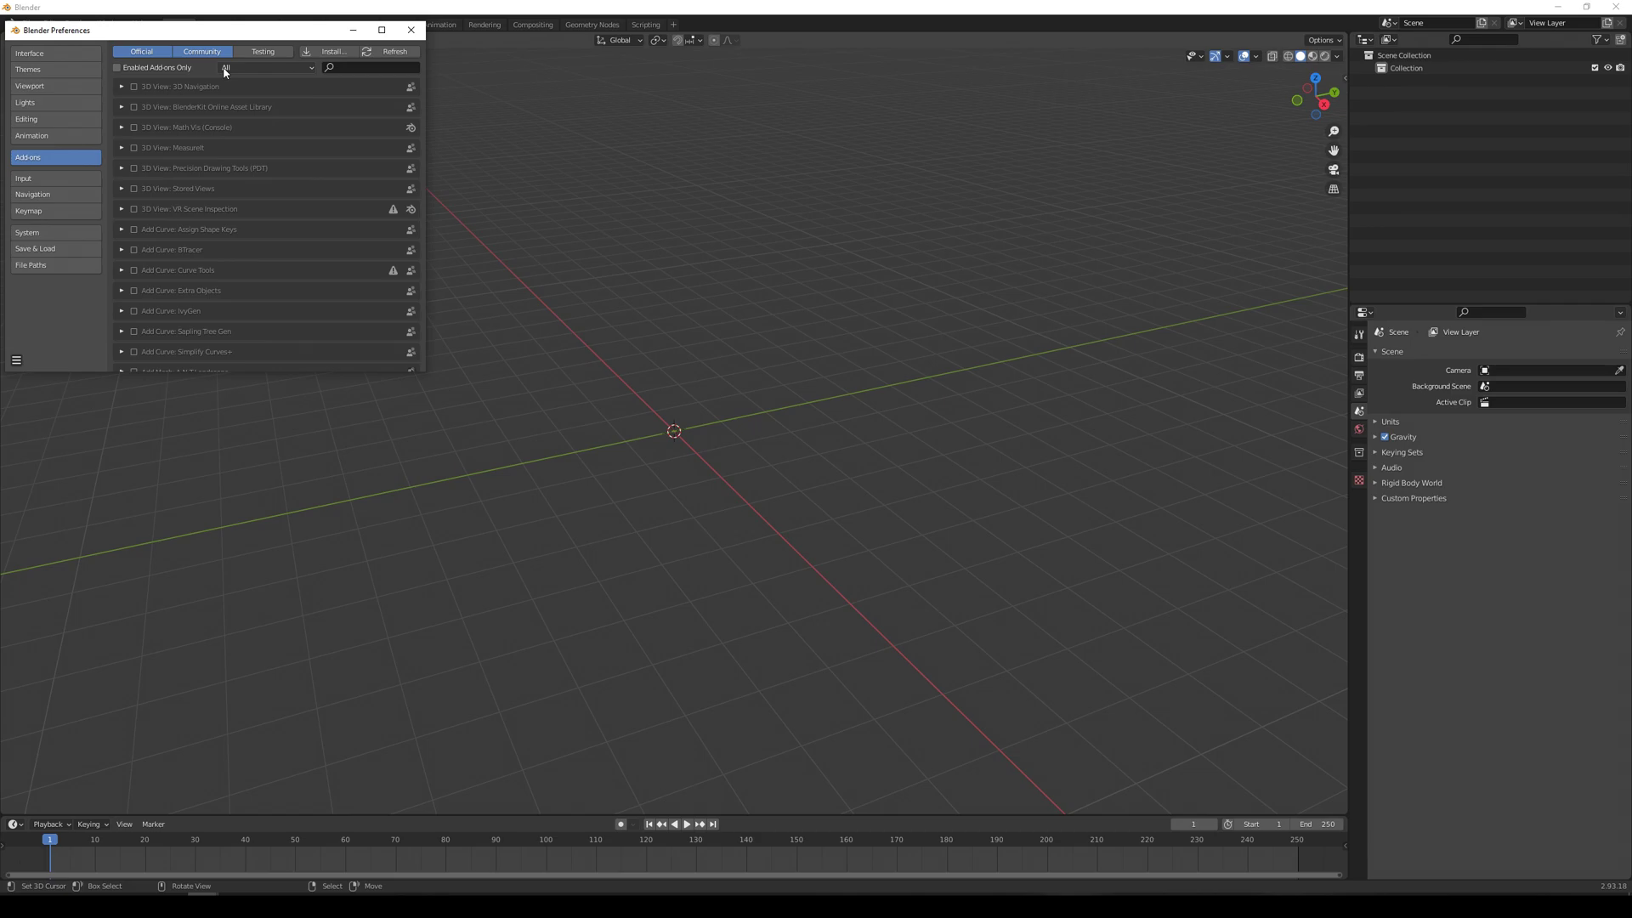
left_click(263, 67)
left_click(234, 196)
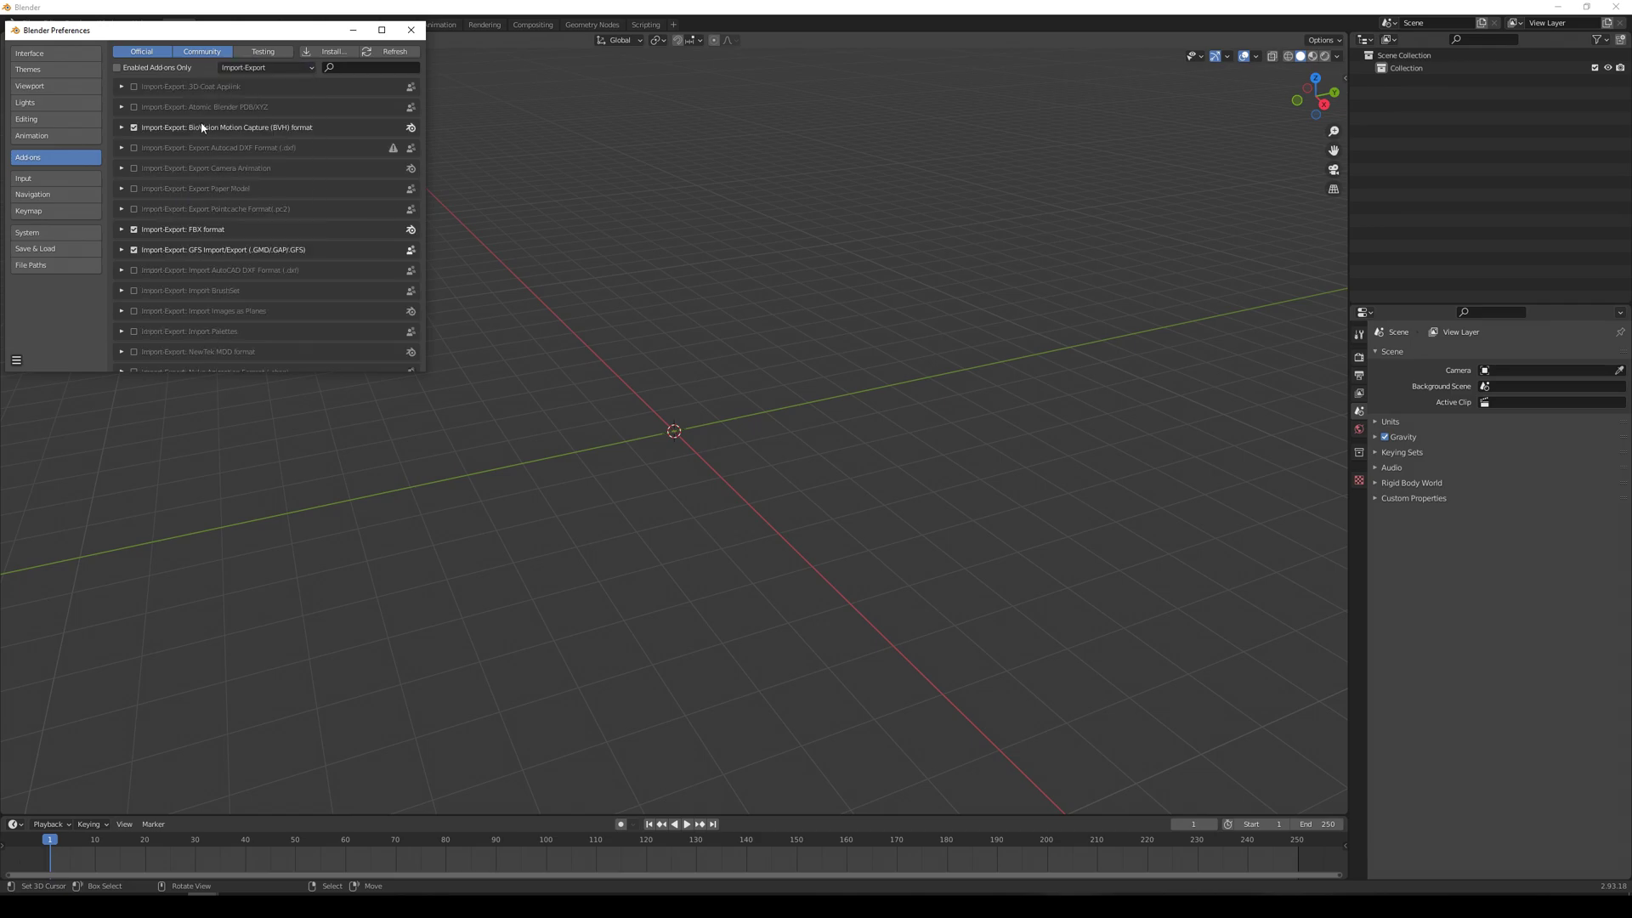
left_click(165, 68)
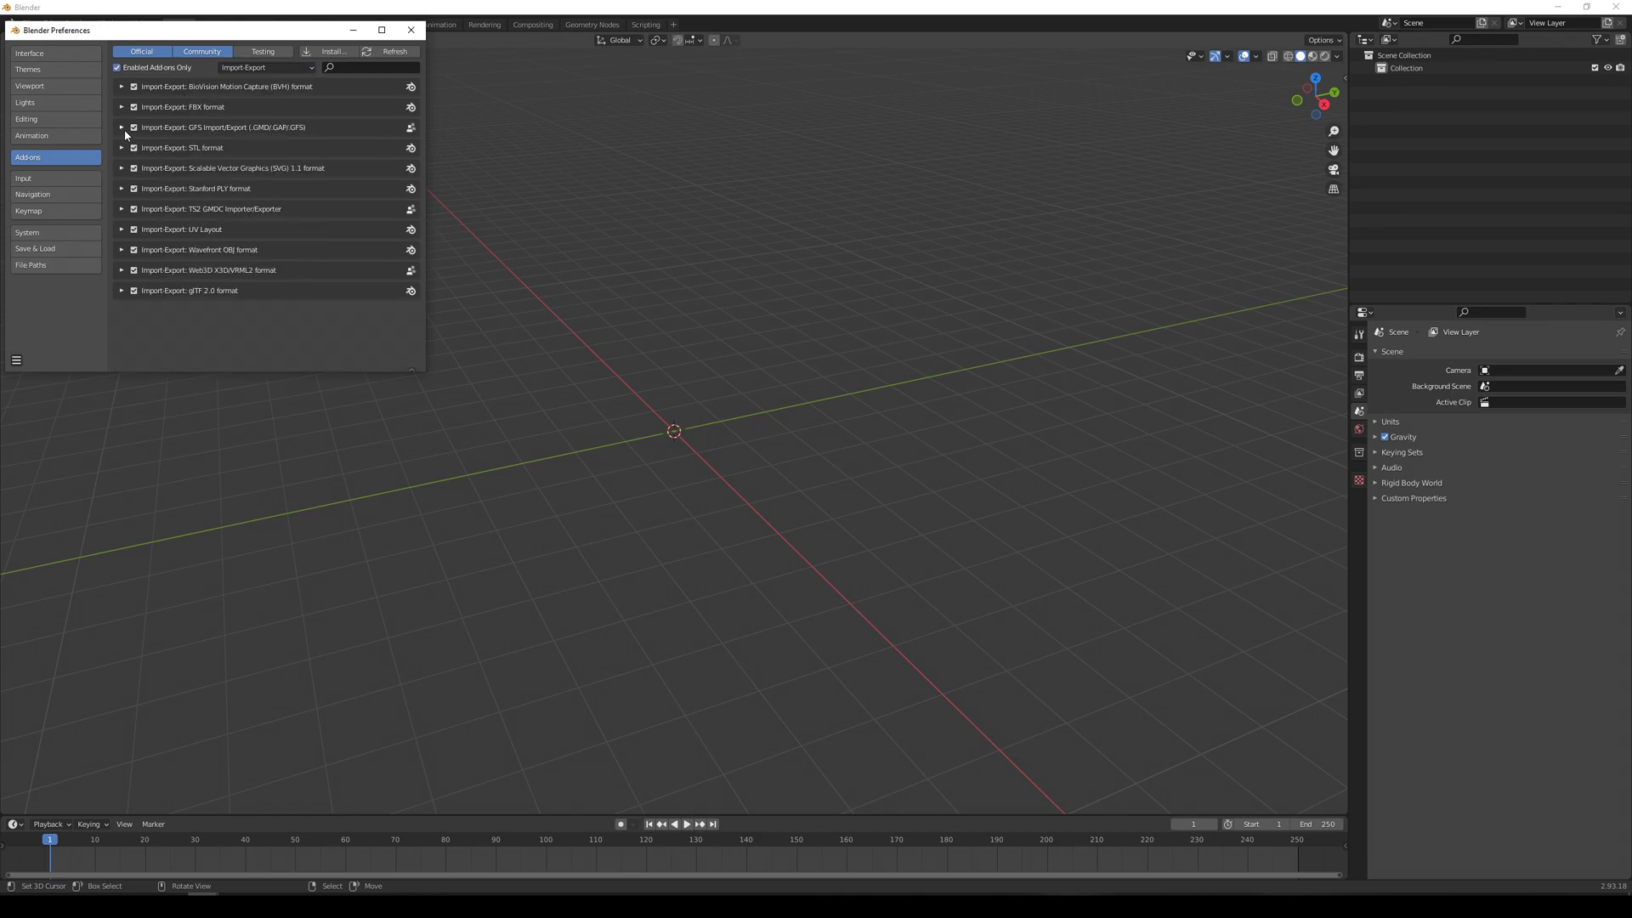
left_click(121, 209)
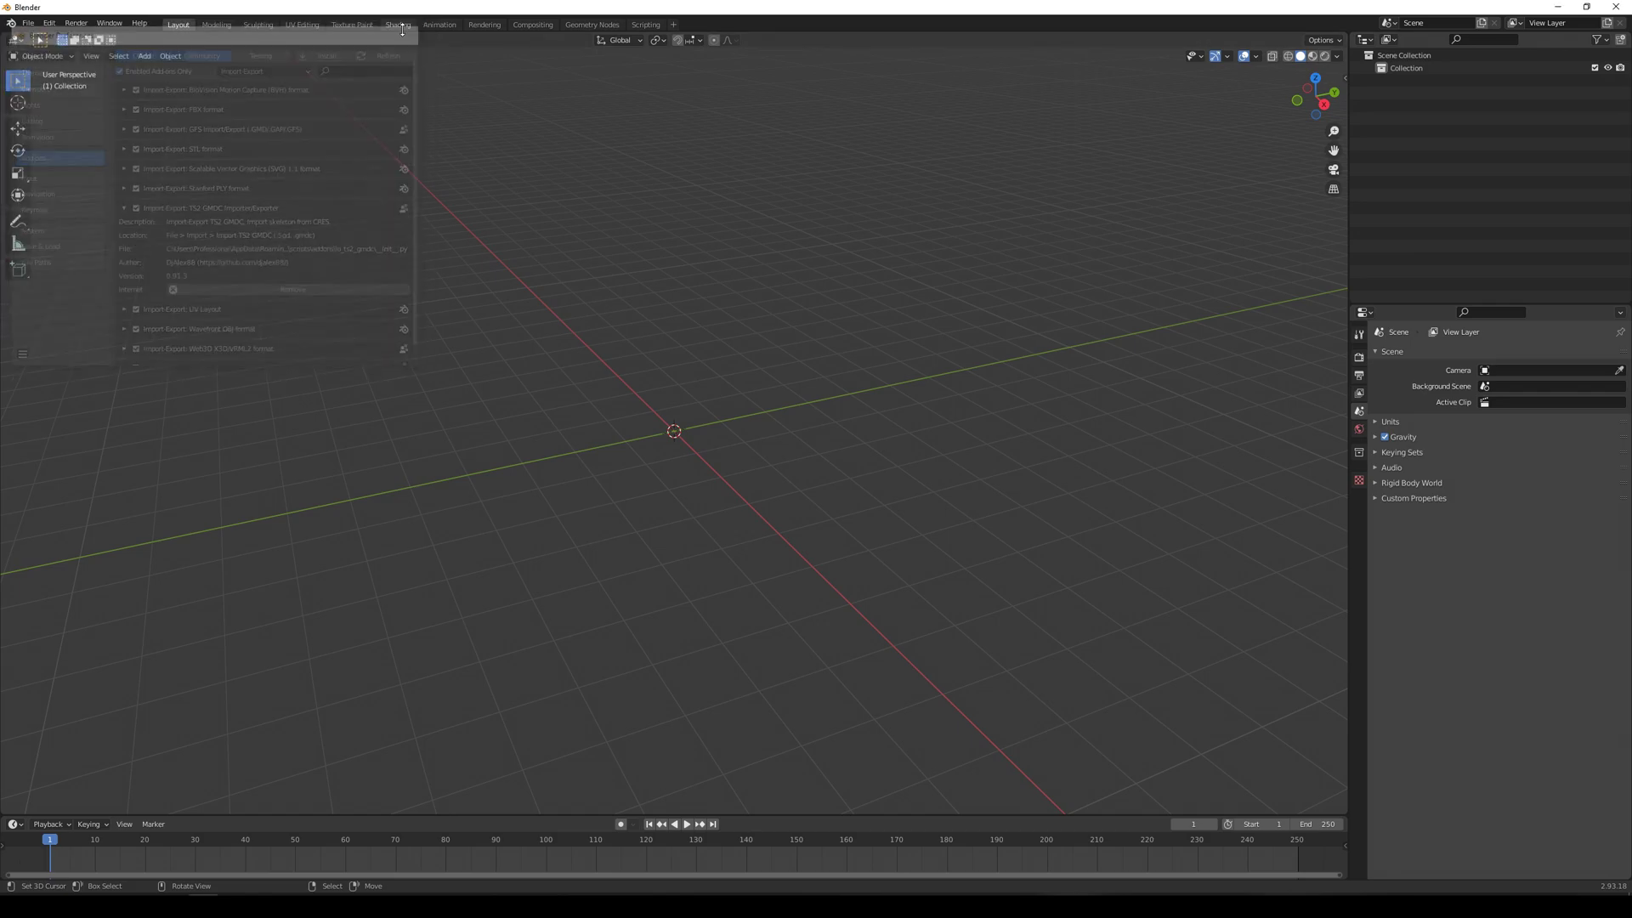
Import the trousers .5gd model from the RIP folder with the GMDC importer
left_click(31, 23)
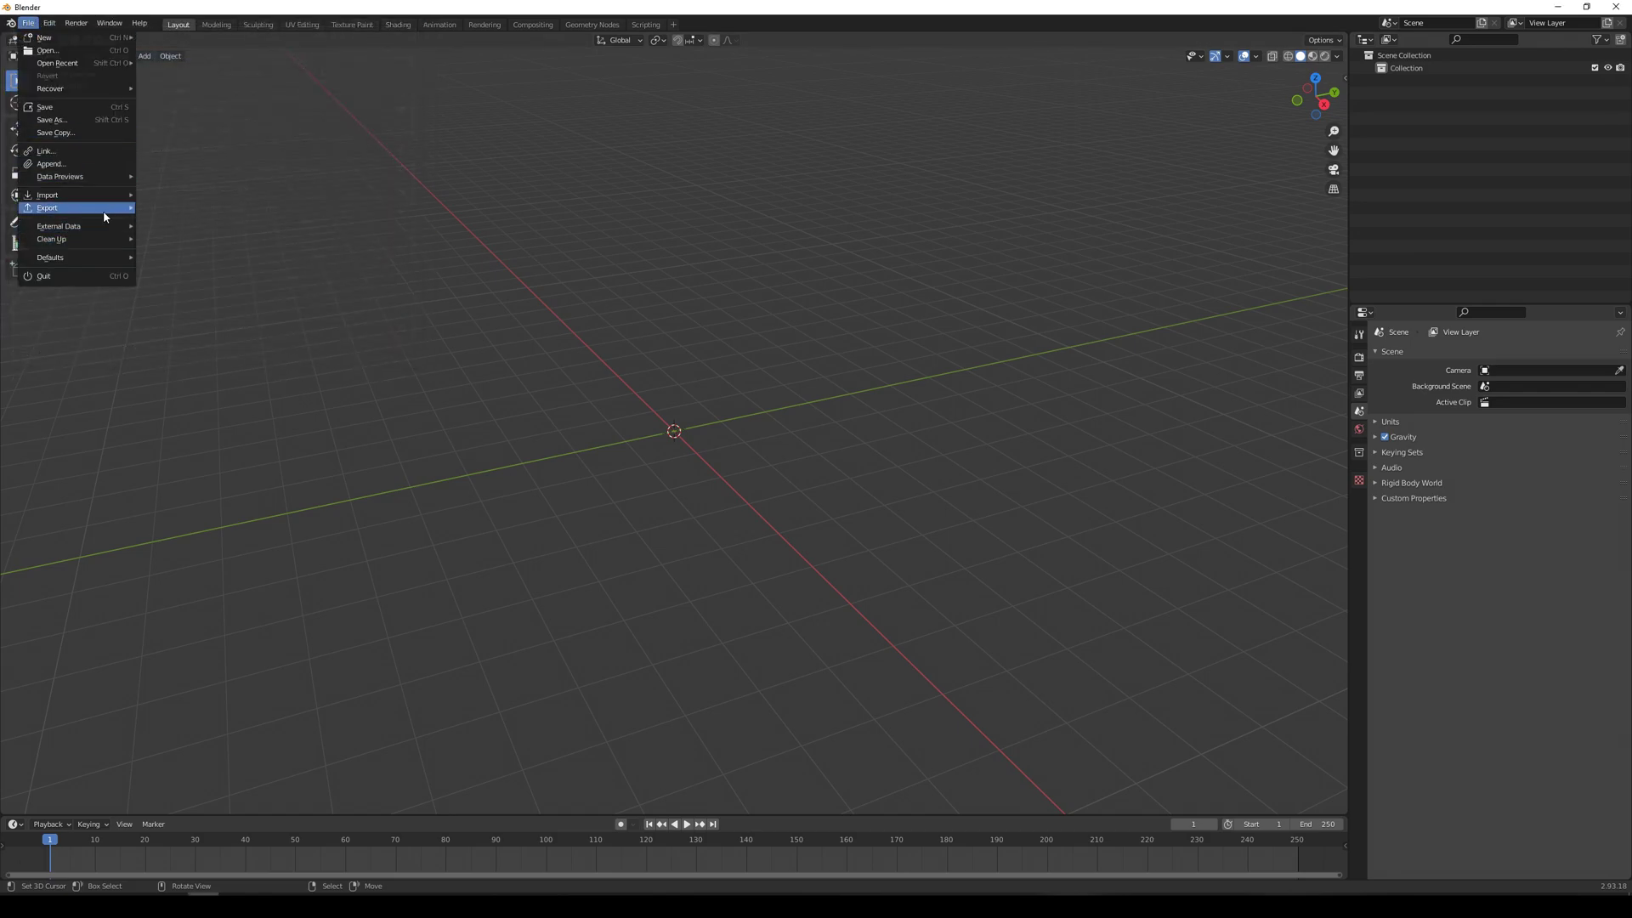
mouse_move(108, 198)
left_click(210, 374)
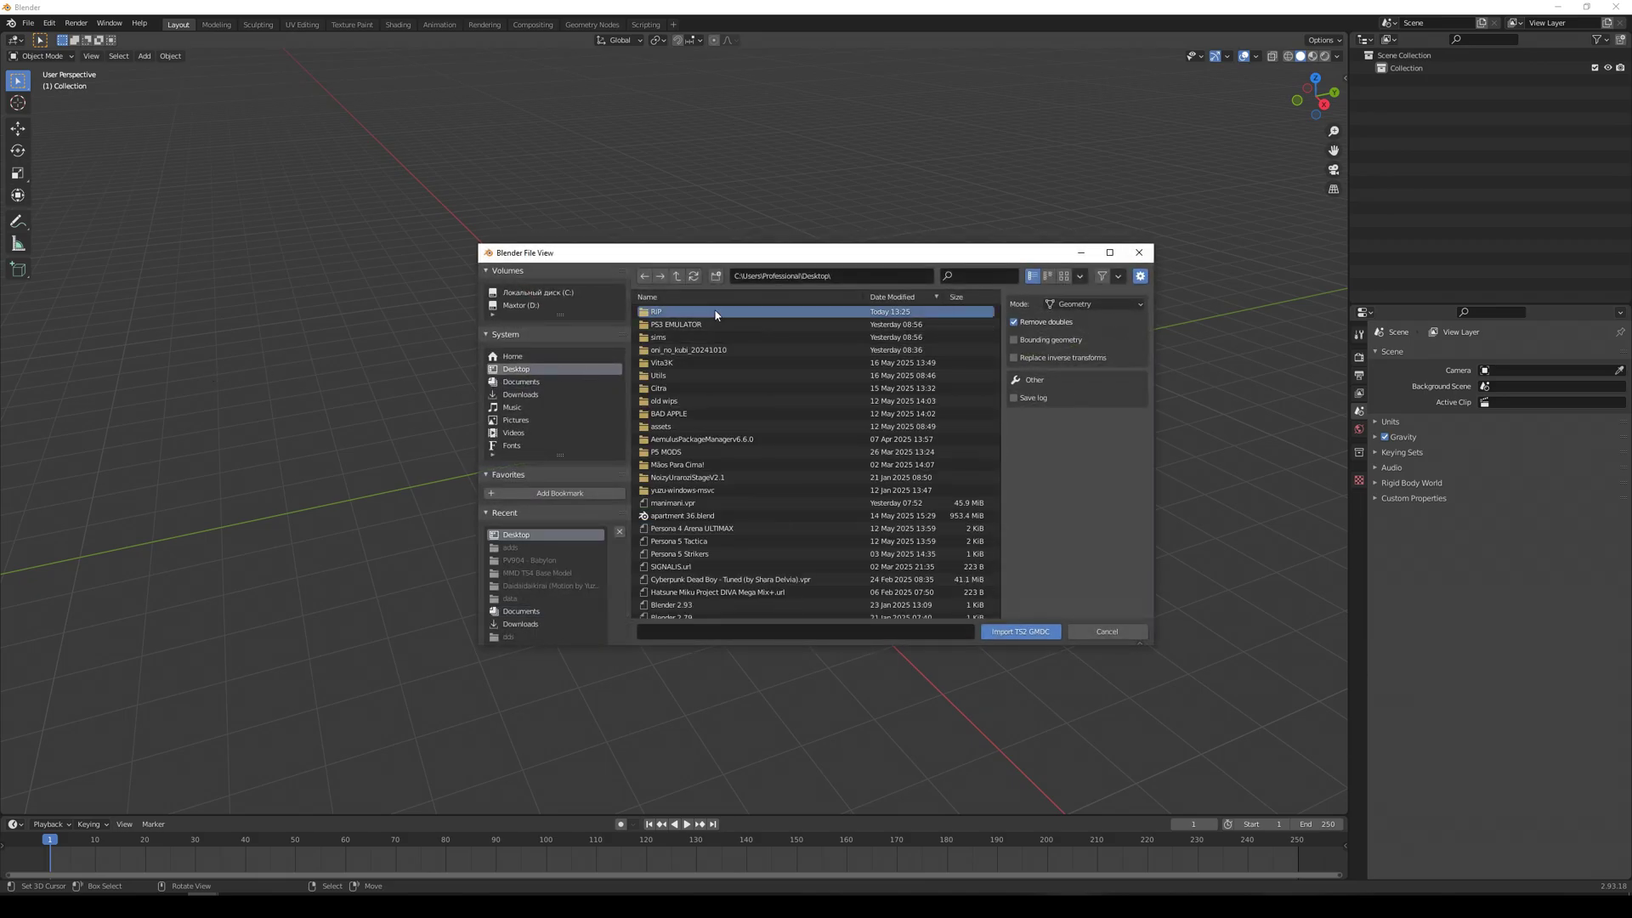
double_click(716, 313)
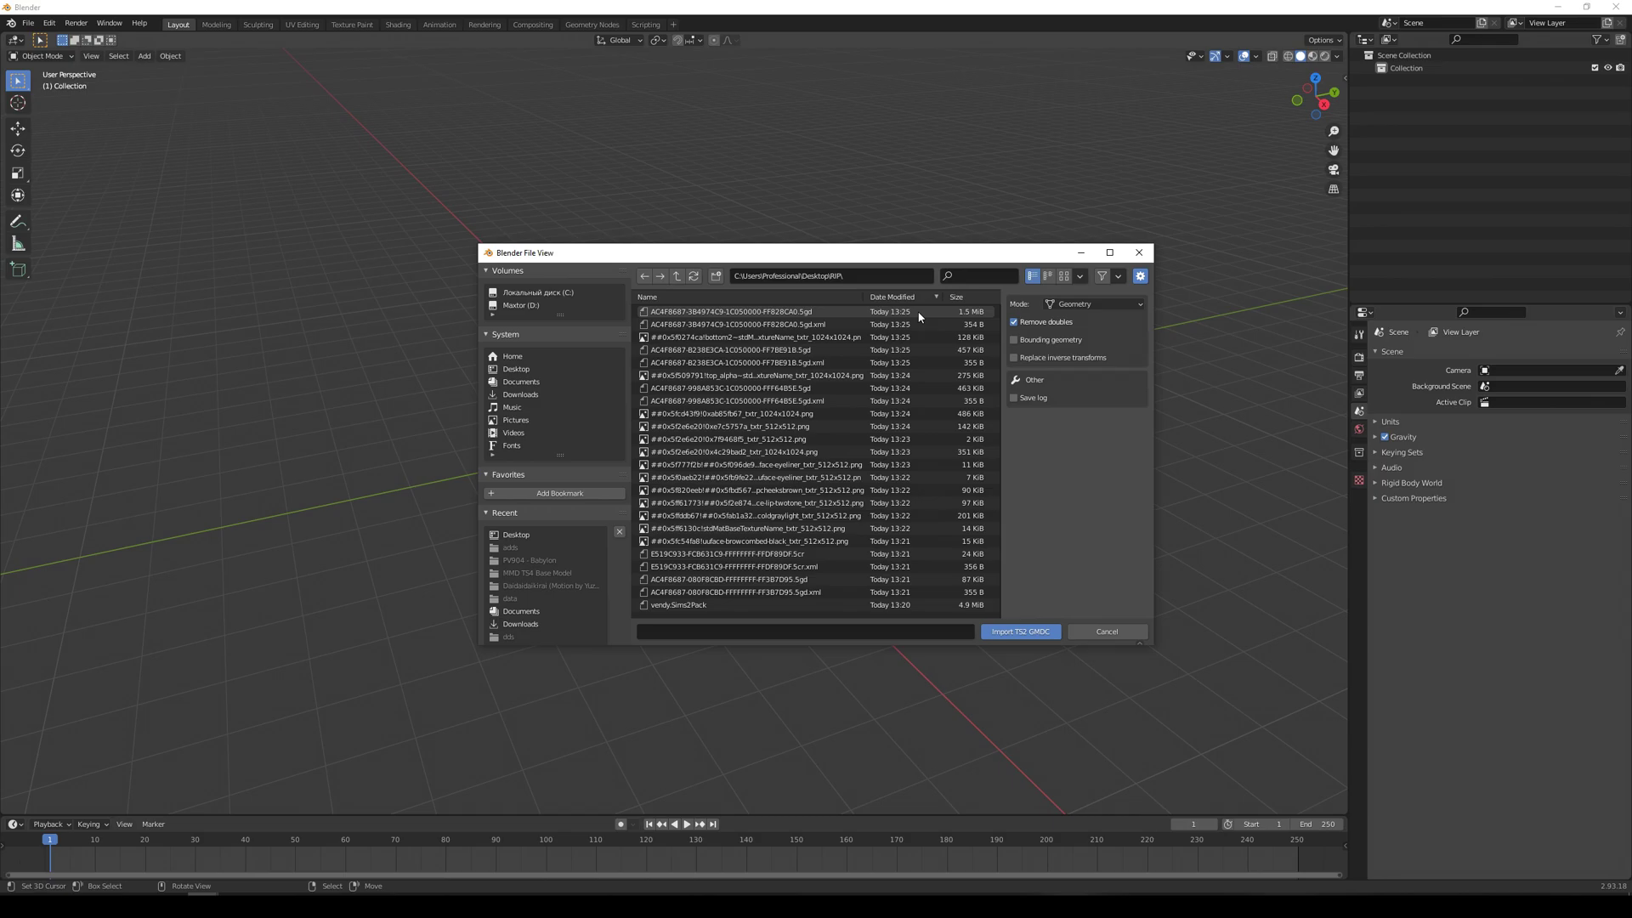
double_click(891, 314)
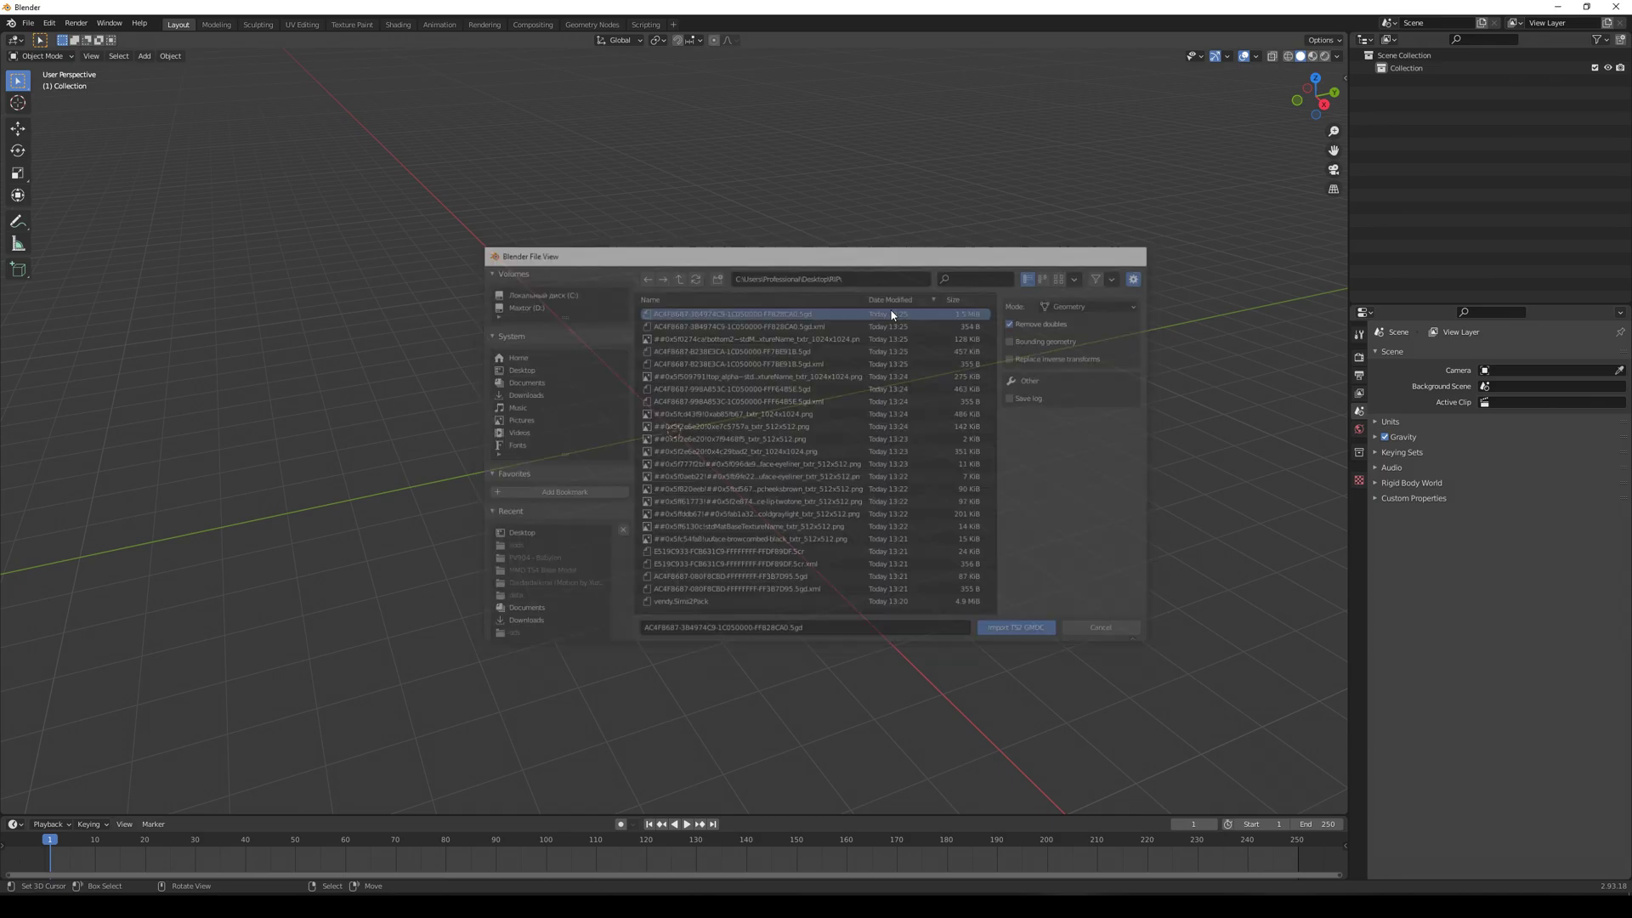
middle_click_drag(890, 310, 696, 399)
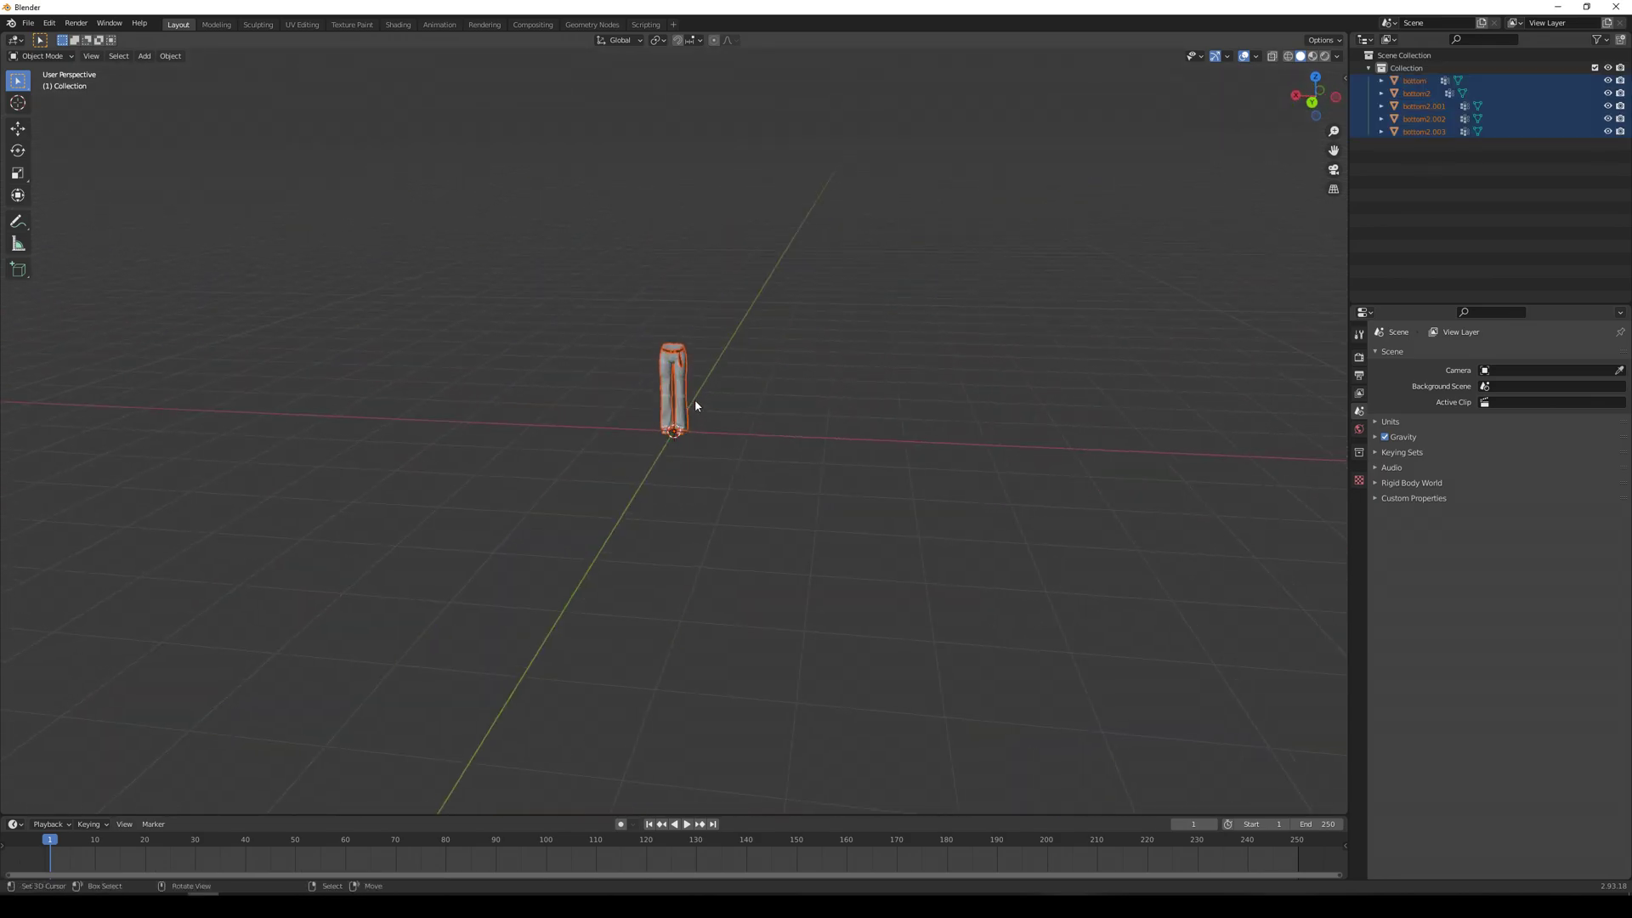
Import the top, hair and face .5gd model files the same way
left_click(29, 23)
mouse_move(68, 193)
left_click(187, 375)
double_click(850, 327)
left_click(28, 23)
left_click(187, 372)
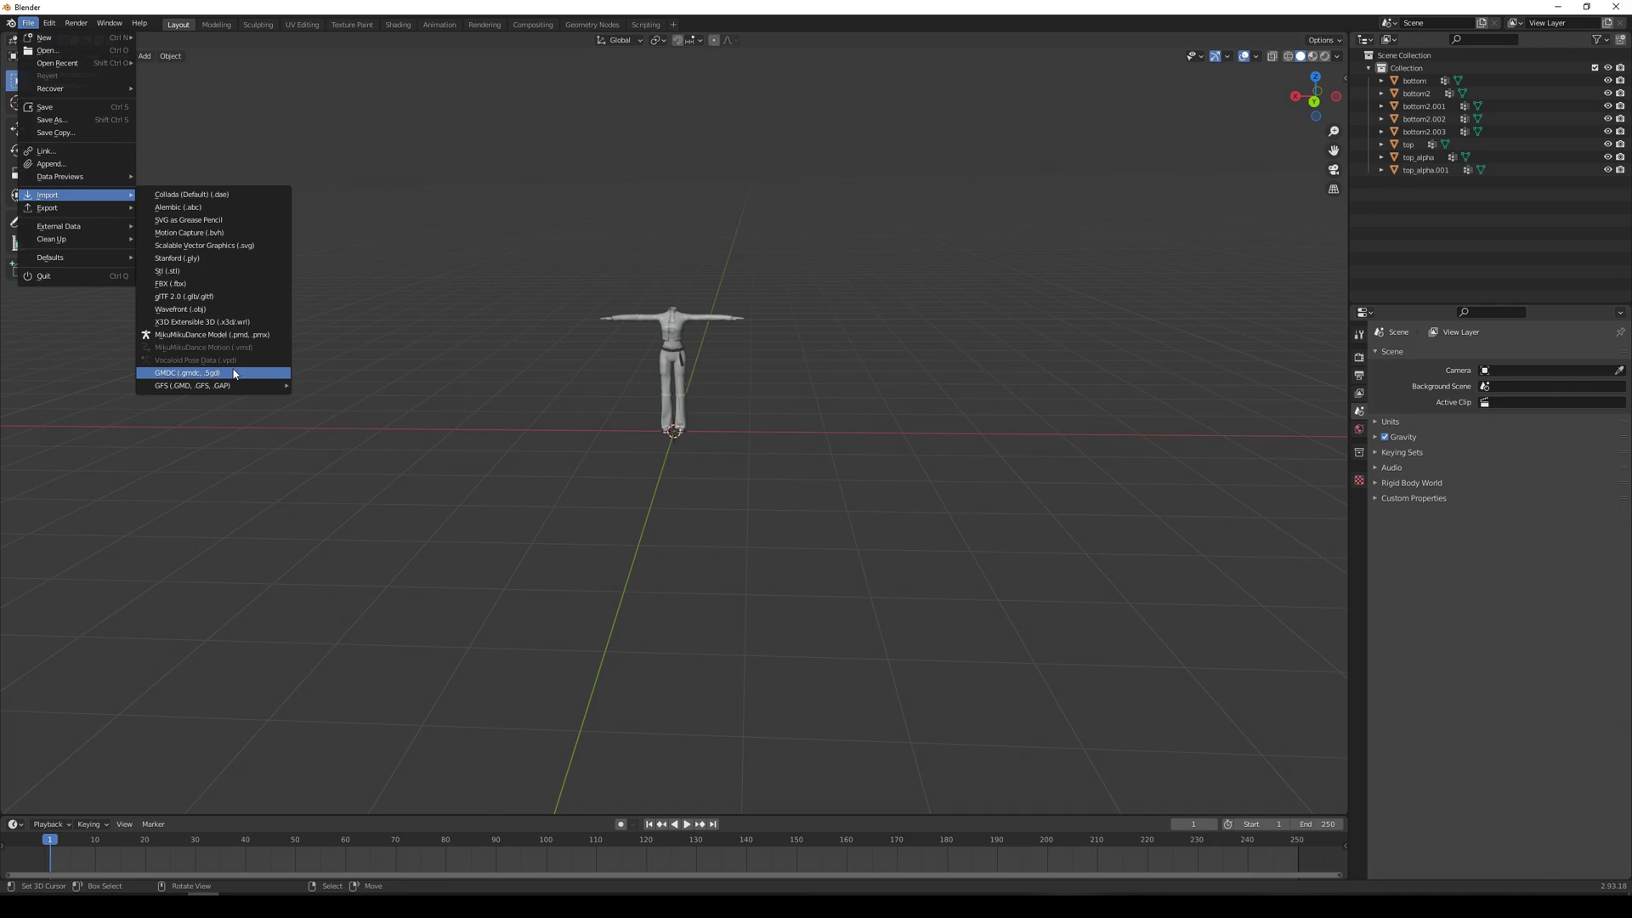
double_click(825, 389)
left_click(28, 23)
left_click(187, 373)
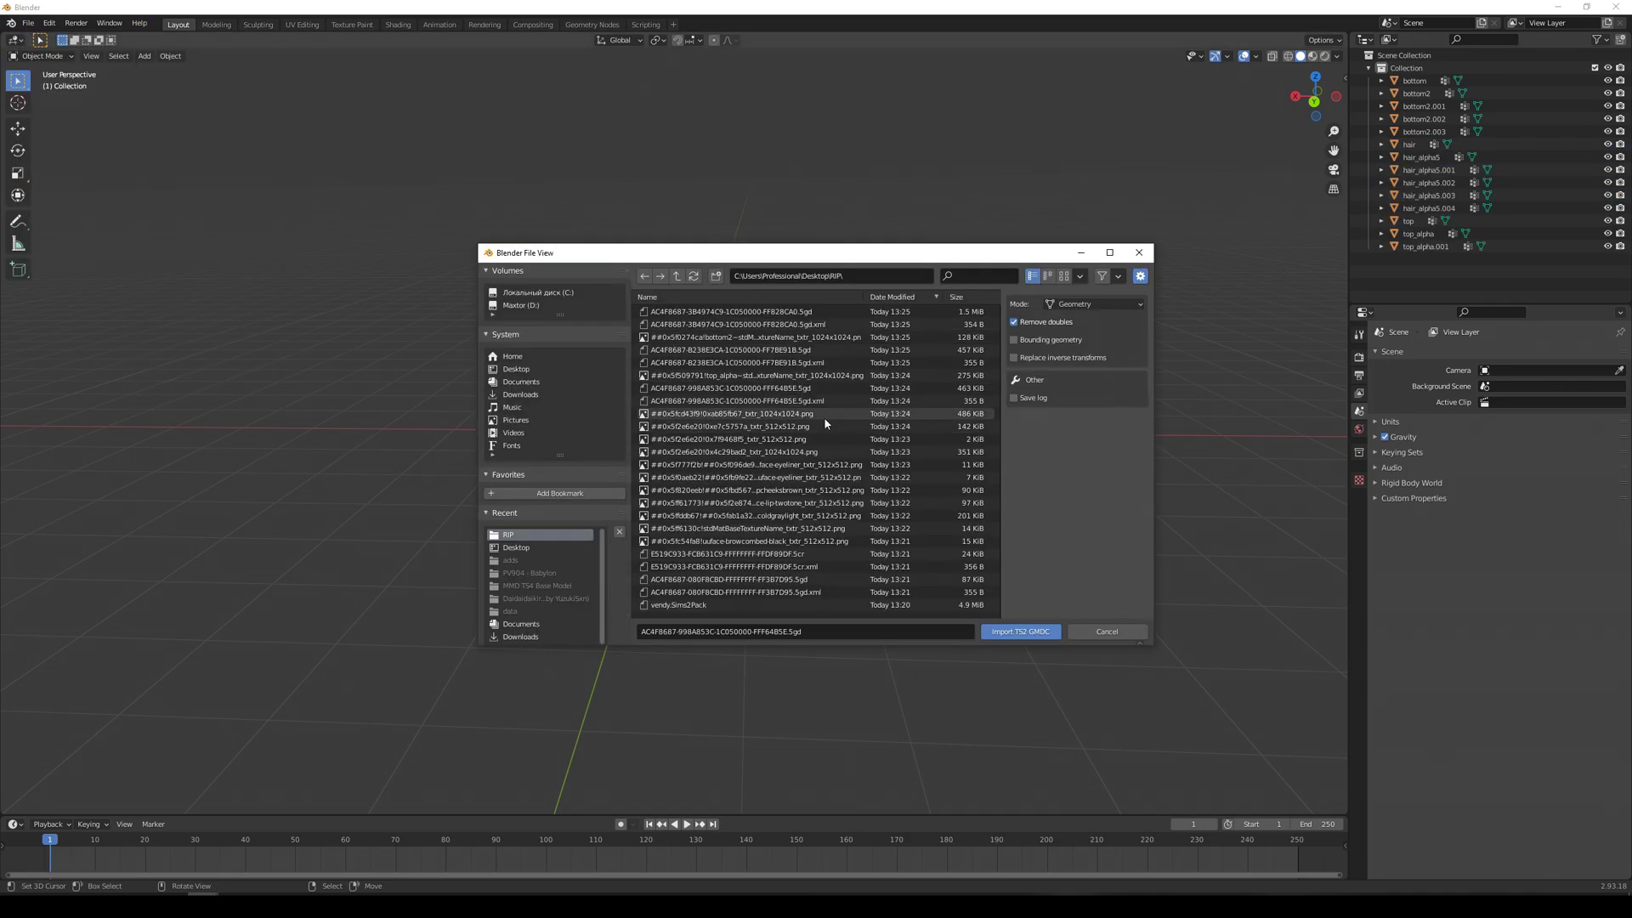
double_click(829, 579)
middle_click_drag(782, 569, 692, 587)
scroll(691, 585, "down", 5)
Import the sim's .5cr file as an Armature skeleton through the GMDC importer
key("a")
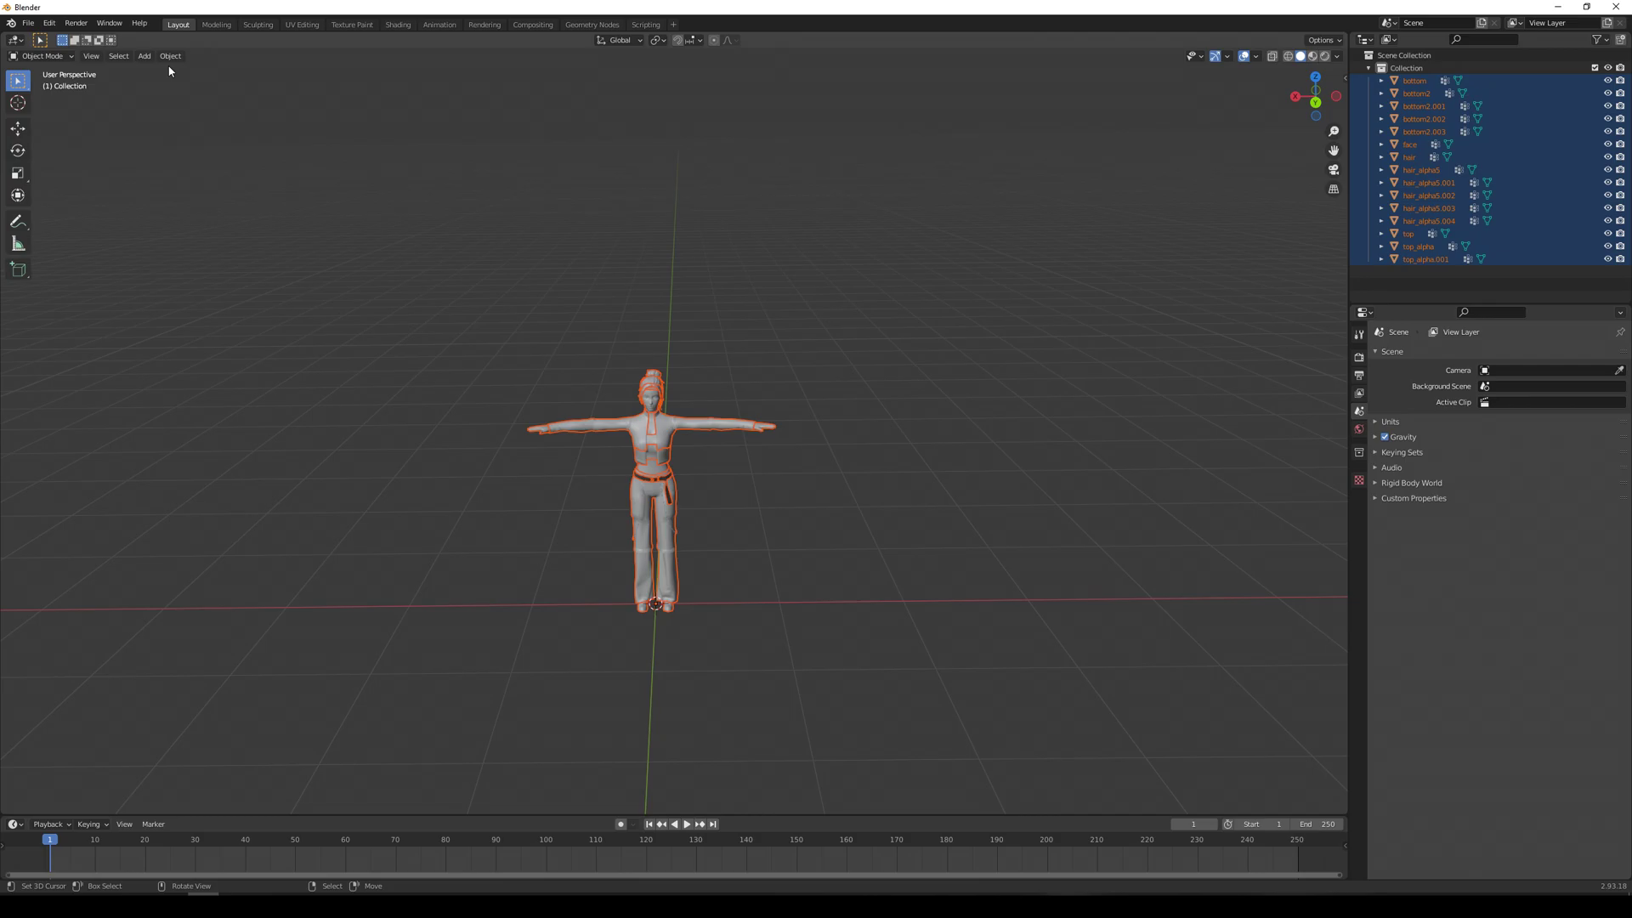
left_click(25, 23)
mouse_move(109, 201)
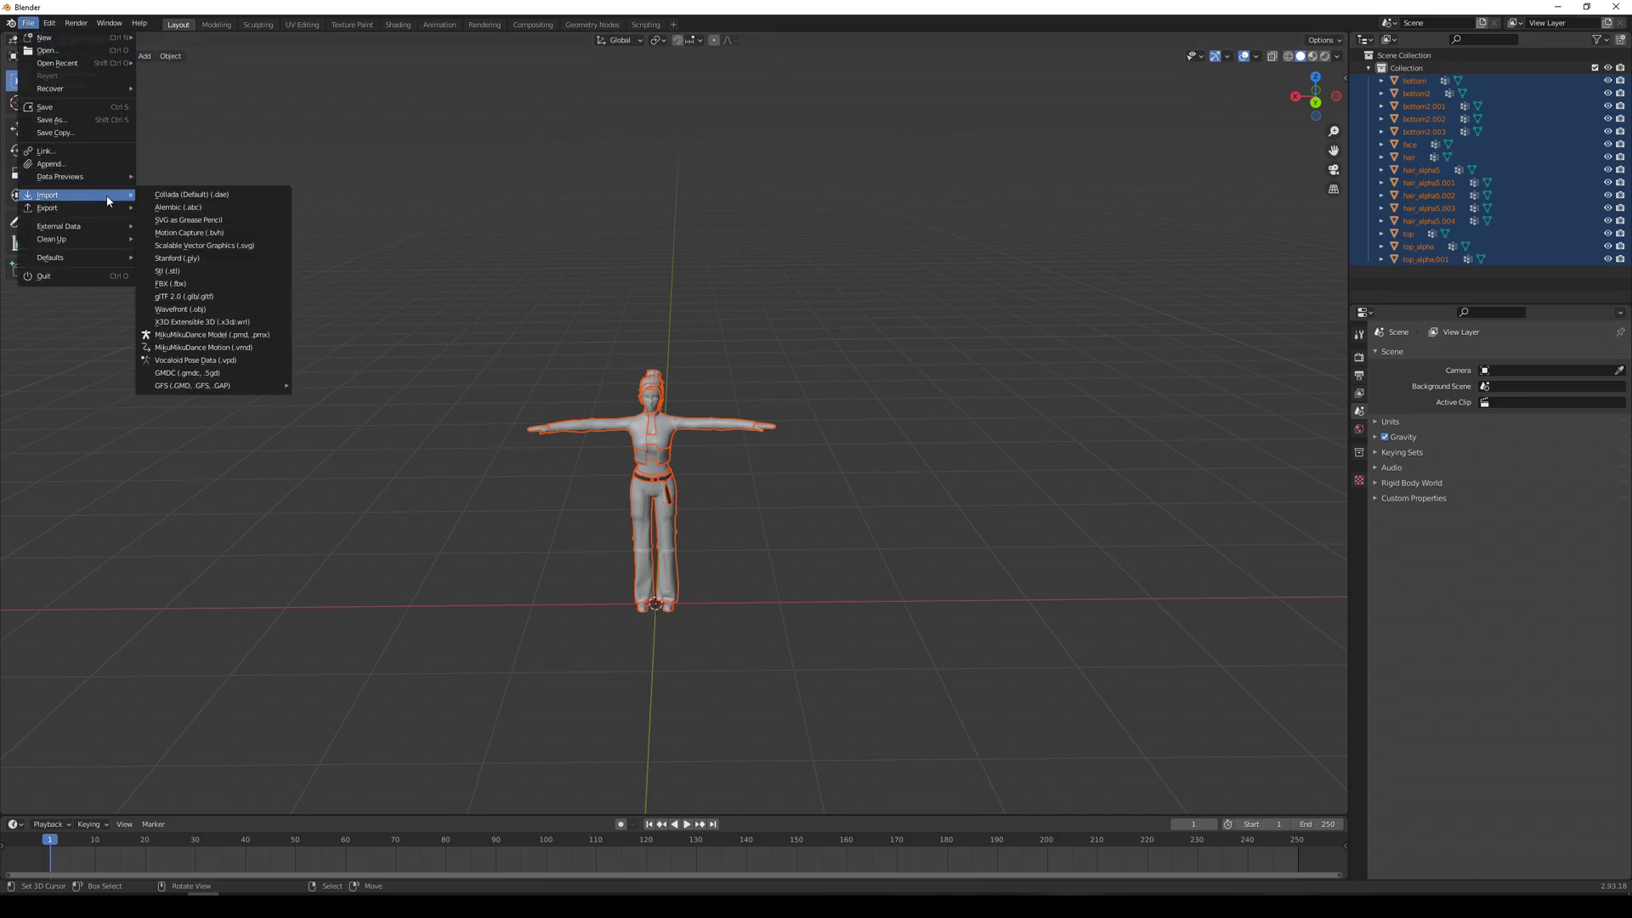
left_click(221, 380)
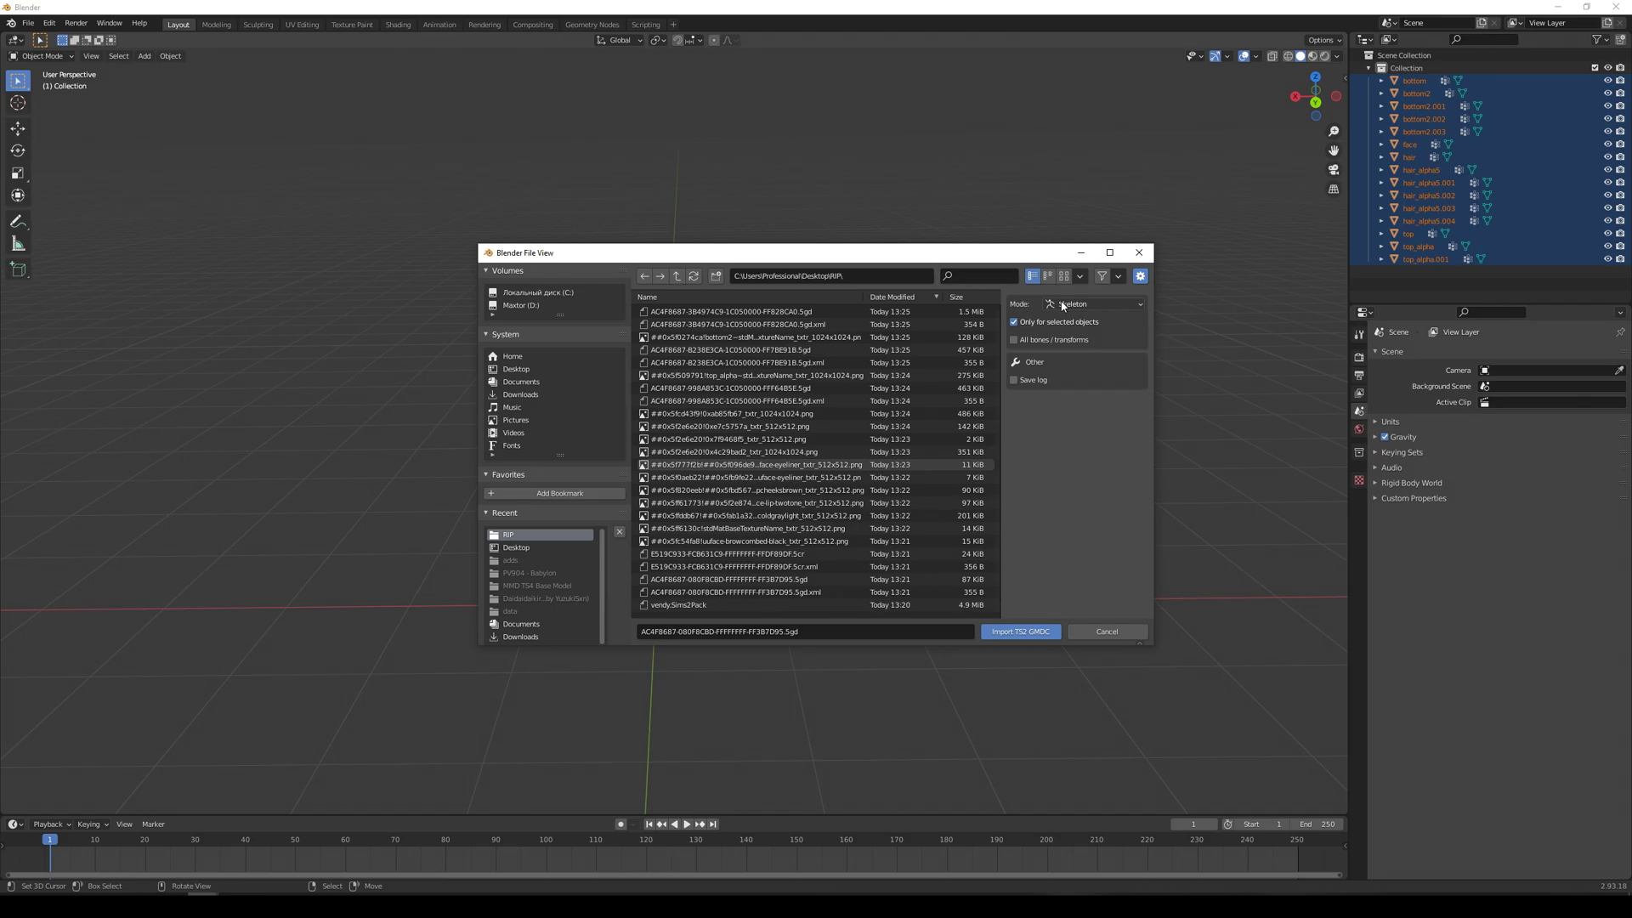
left_click(840, 554)
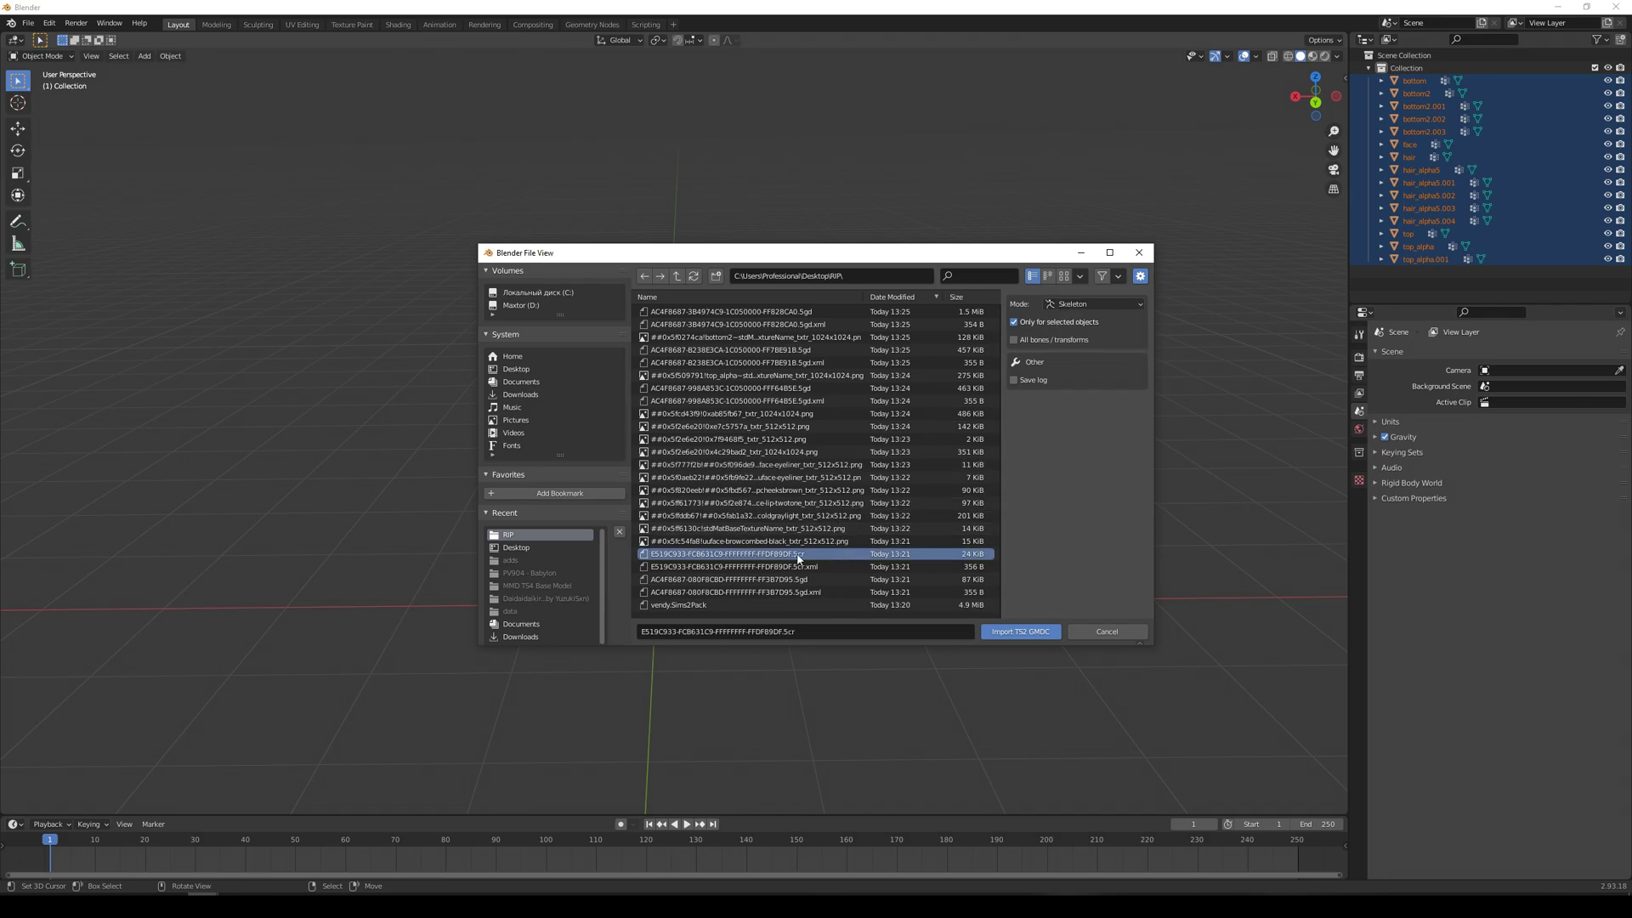
double_click(799, 557)
scroll(655, 460, "up", 5)
left_click(659, 372)
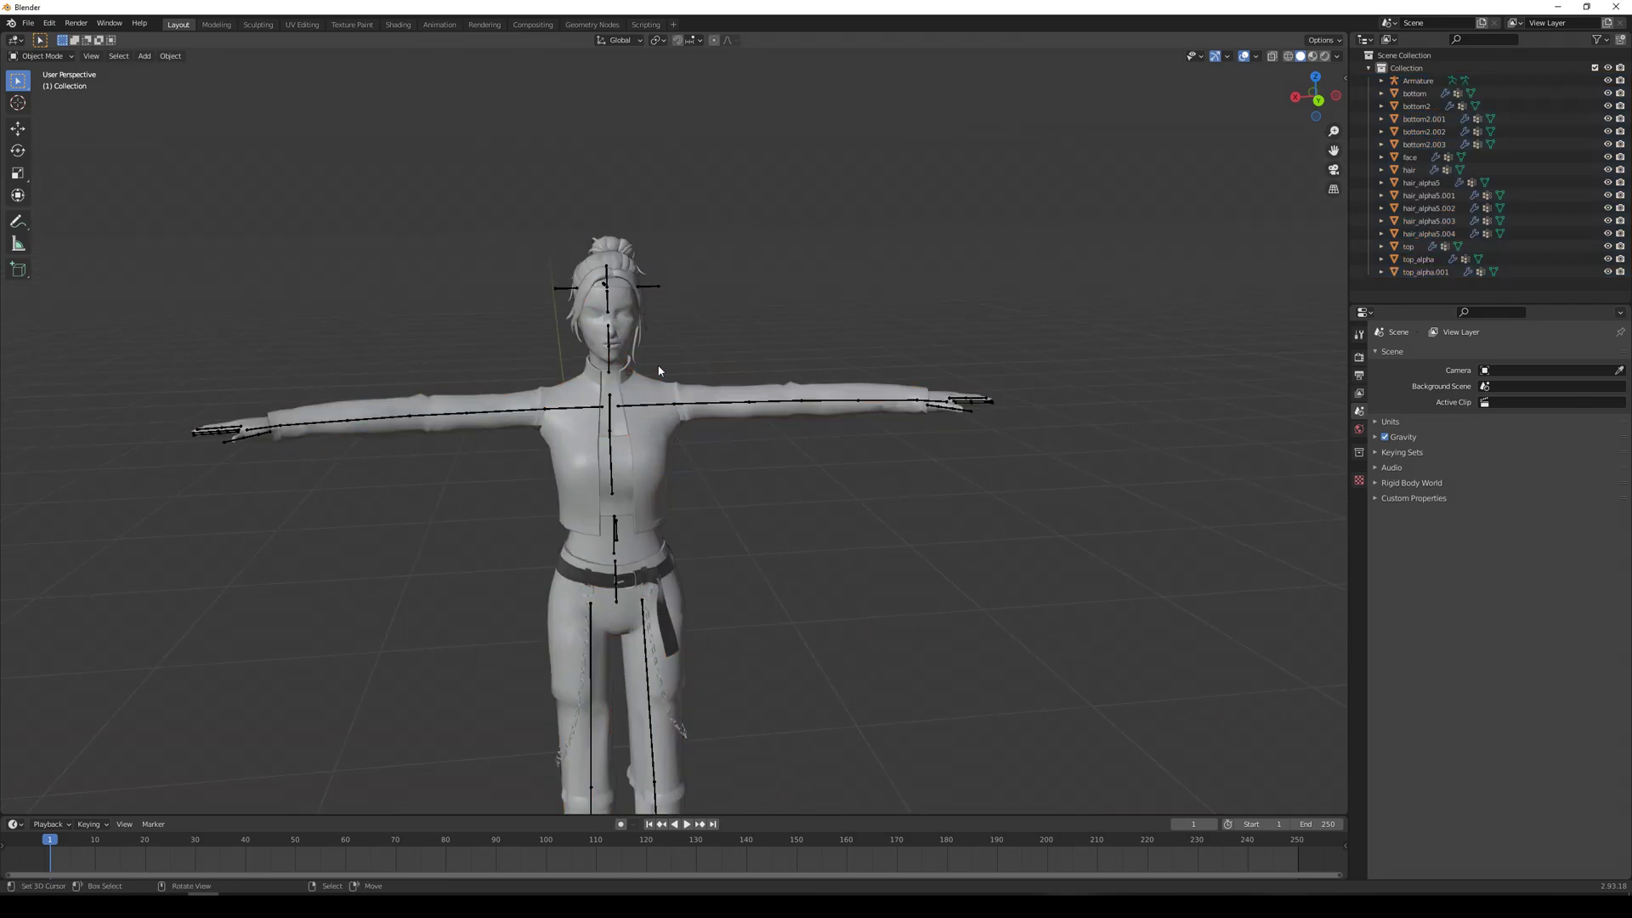
Inspect vertex groups and shape keys on the jacket, face, hair and bottom2 trousers meshes
left_click(665, 379)
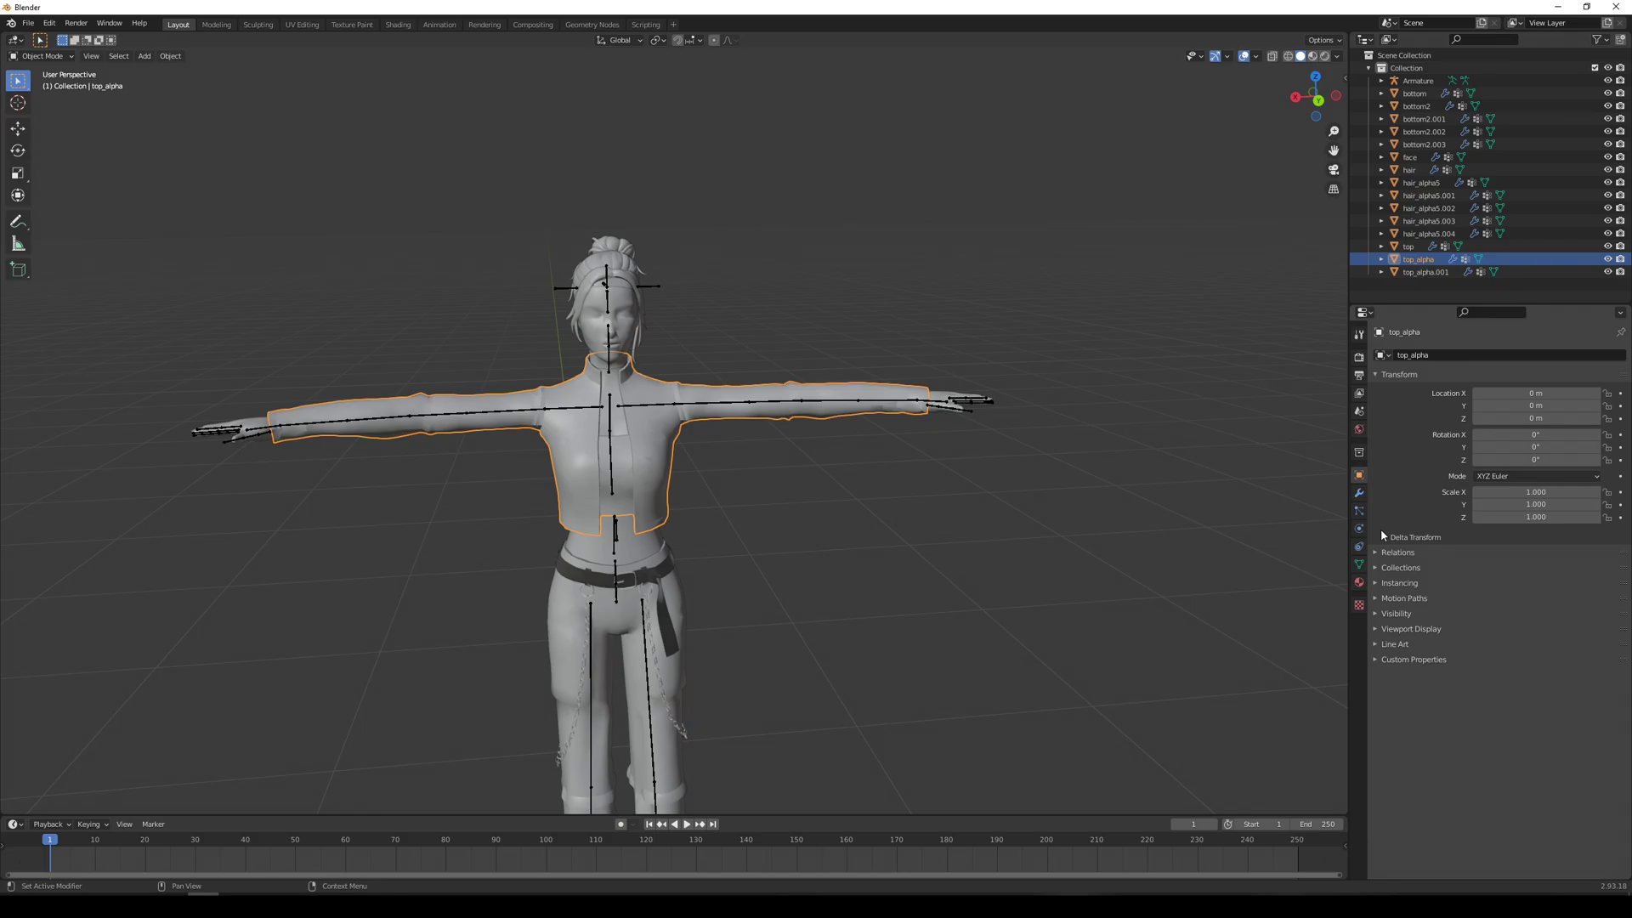
left_click(1359, 565)
left_click(625, 337)
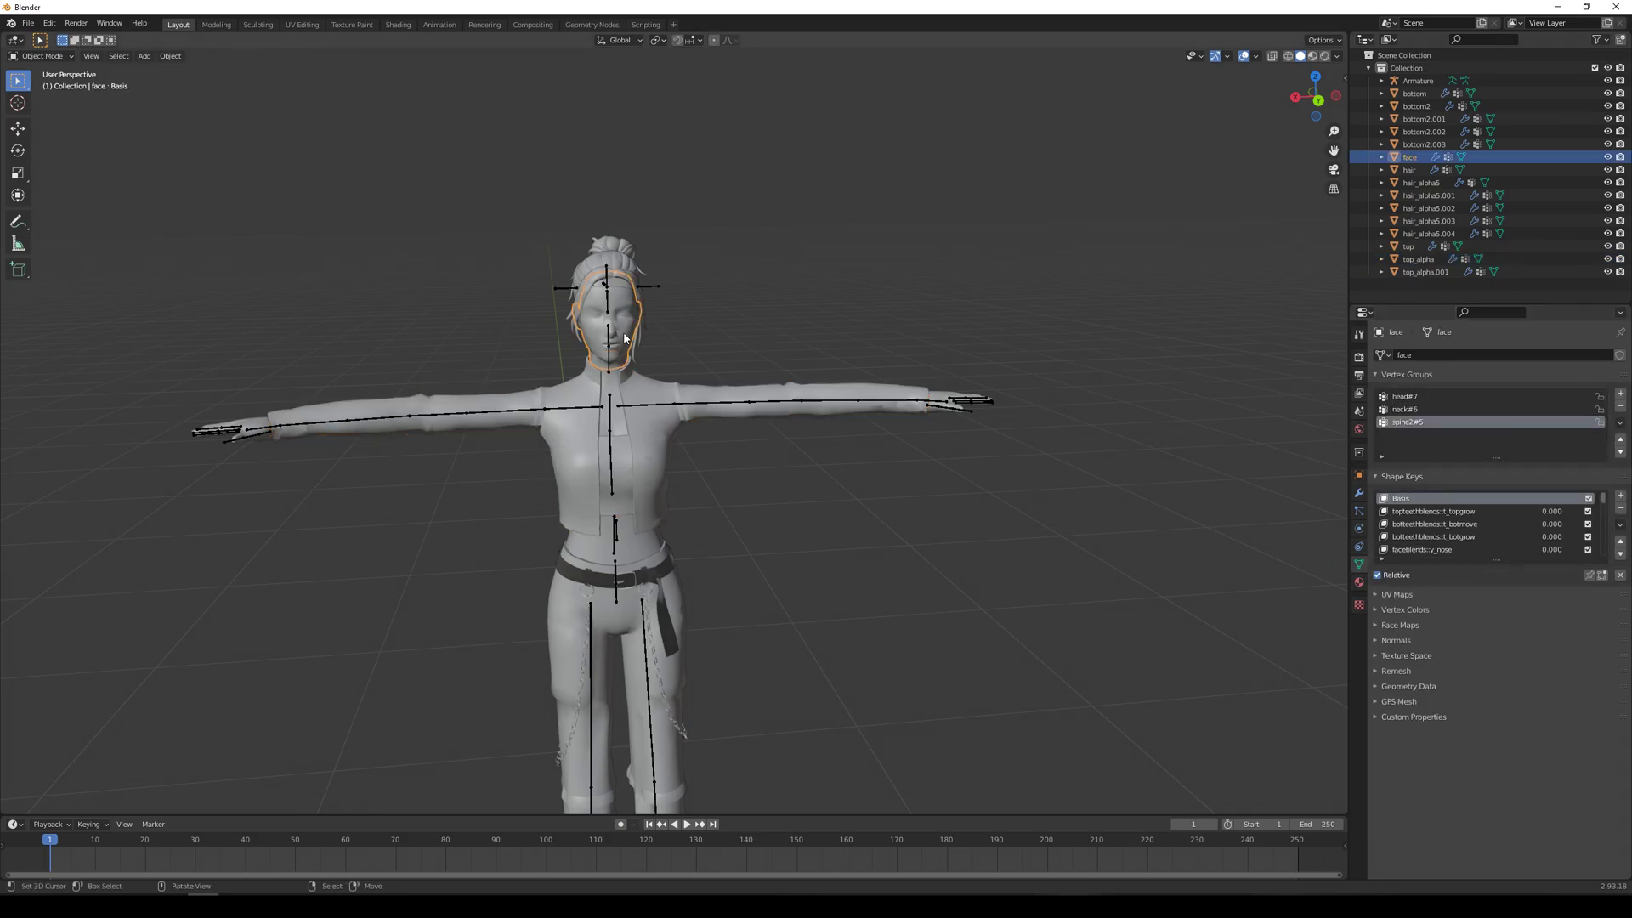
left_click(621, 260)
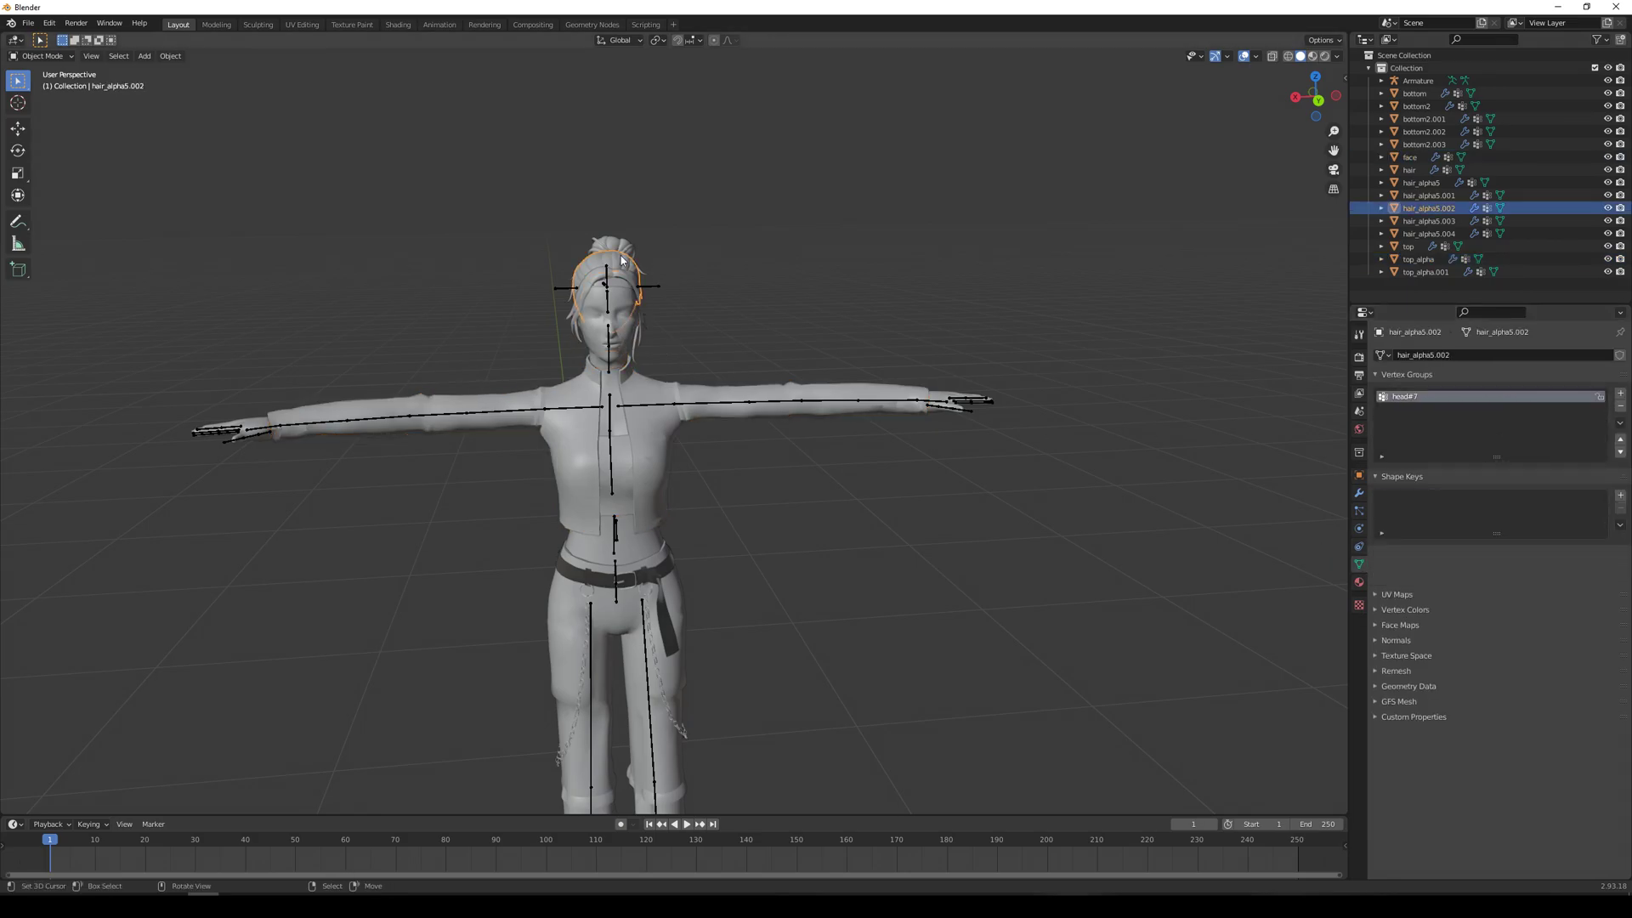
left_click(622, 259)
scroll(646, 510, "down", 5)
left_click(679, 542)
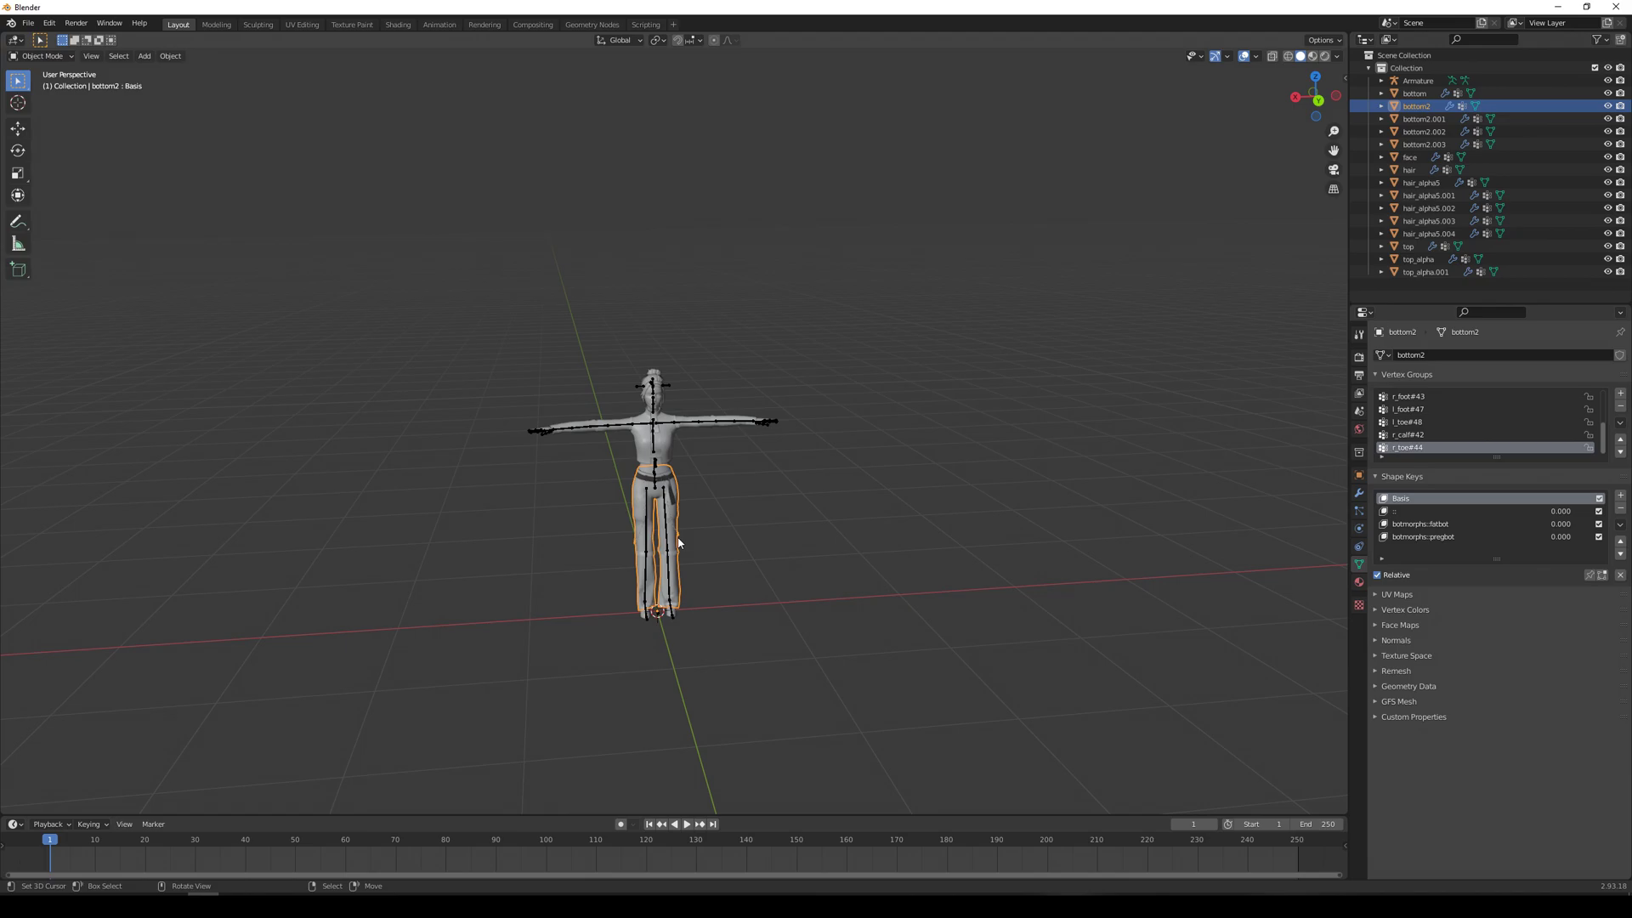
scroll(679, 543, "up", 5)
Turn the view toward the character and split the 3D viewport side by side
middle_click_drag(671, 573, 620, 518)
scroll(671, 608, "up", 3)
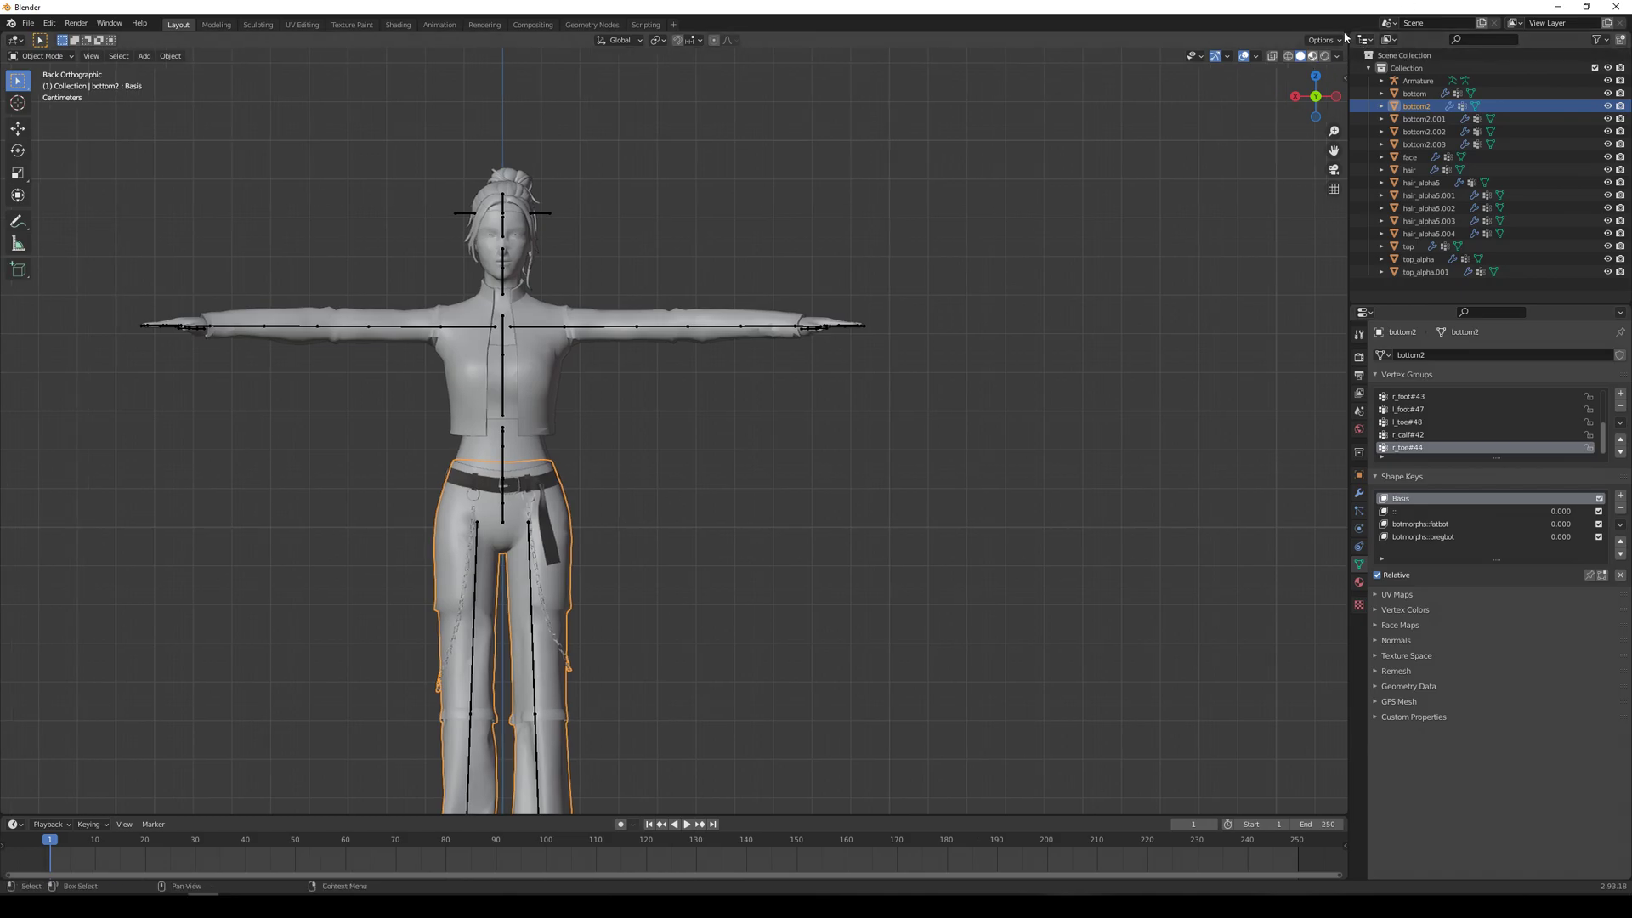
left_click_drag(1346, 37, 876, 41)
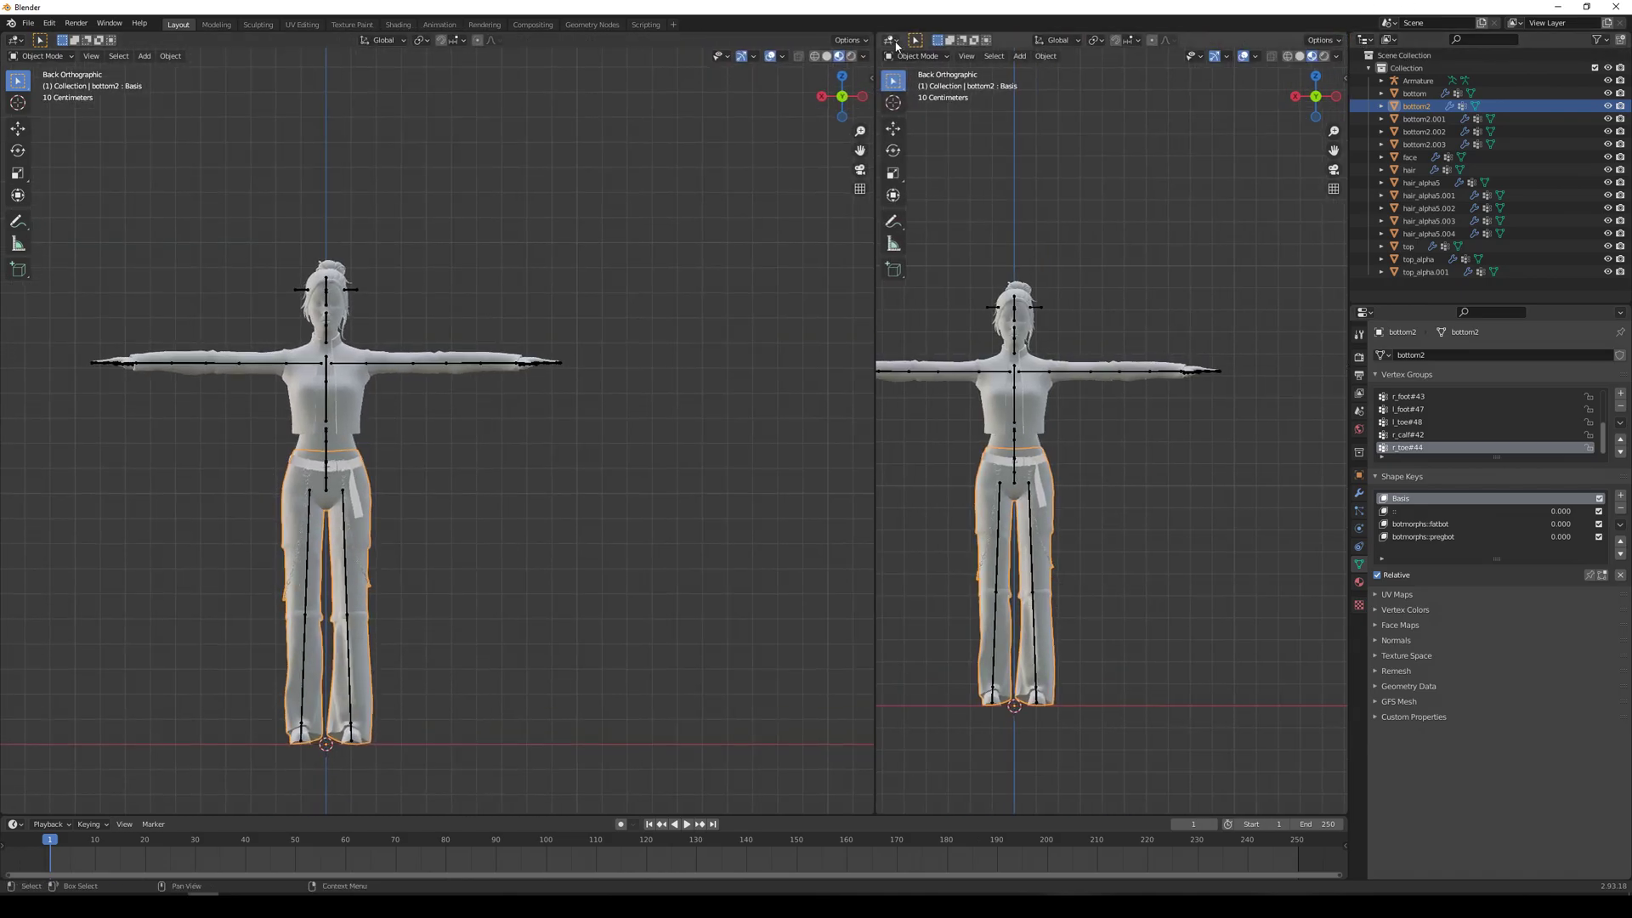
Make the right area a Shader Editor and add a new 'hair' material with the hair texture
left_click(891, 41)
left_click(941, 162)
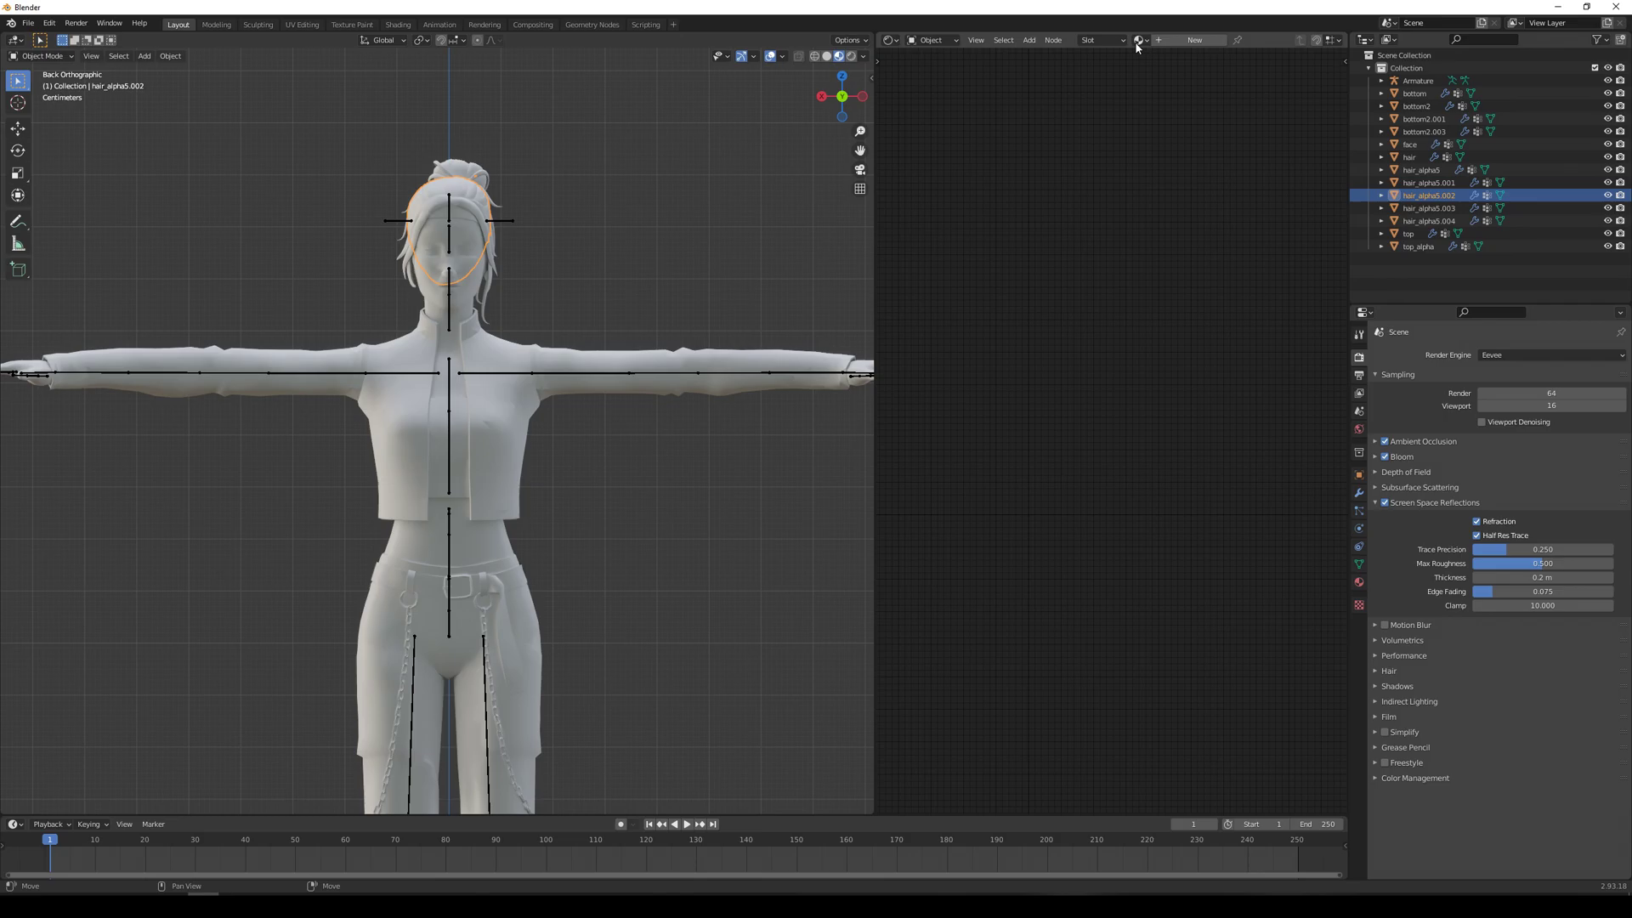
left_click(1190, 41)
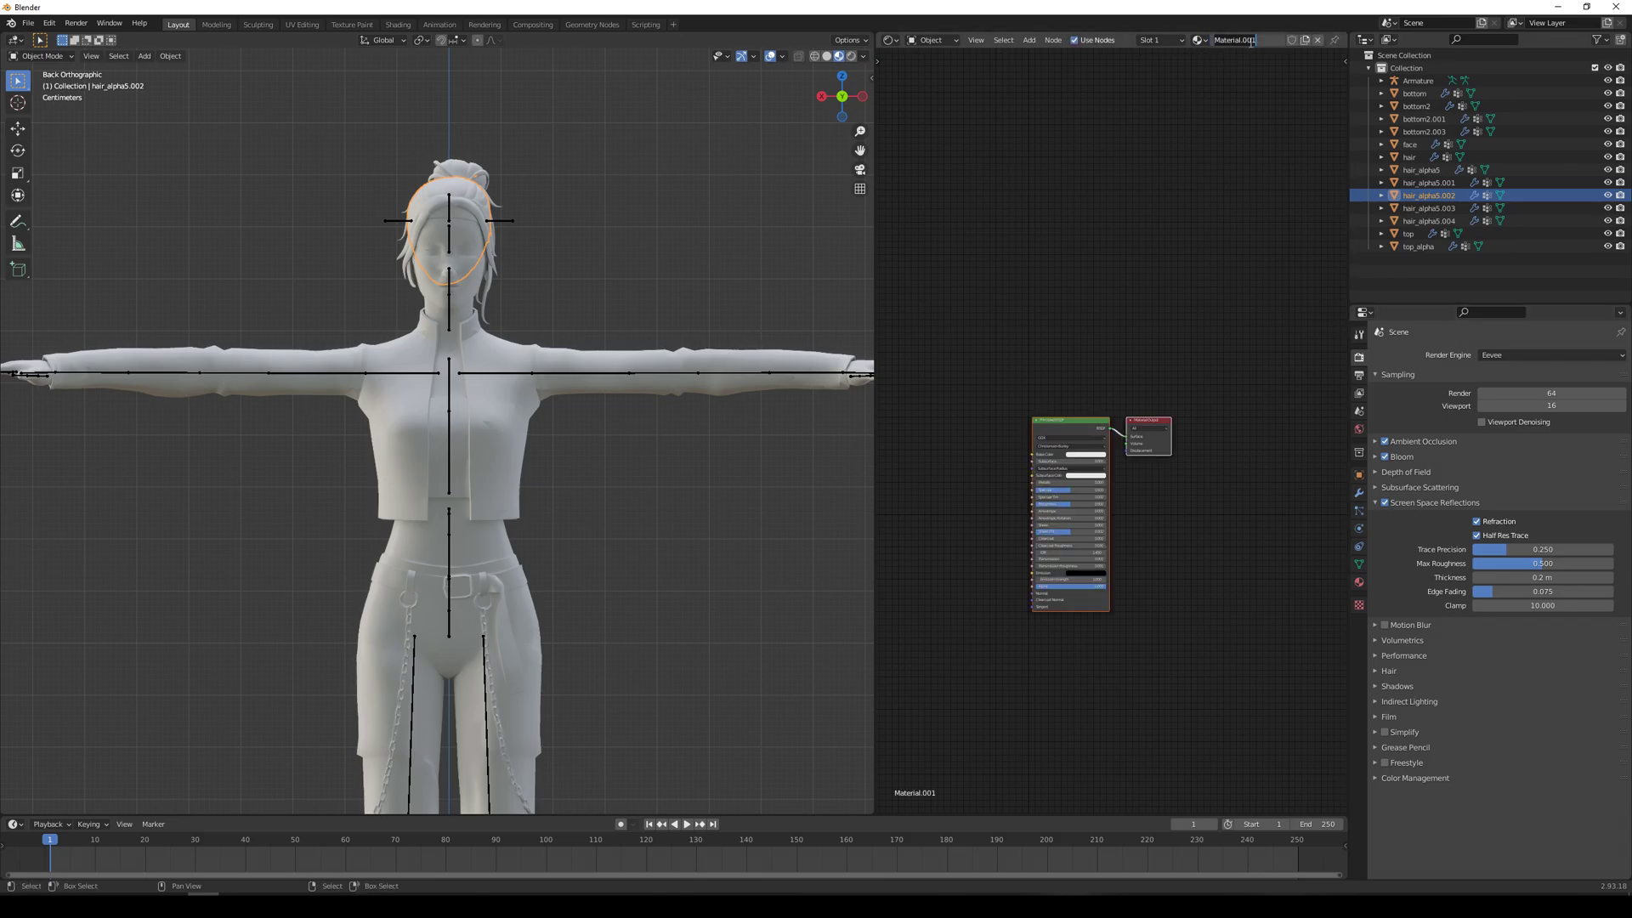
type("hair")
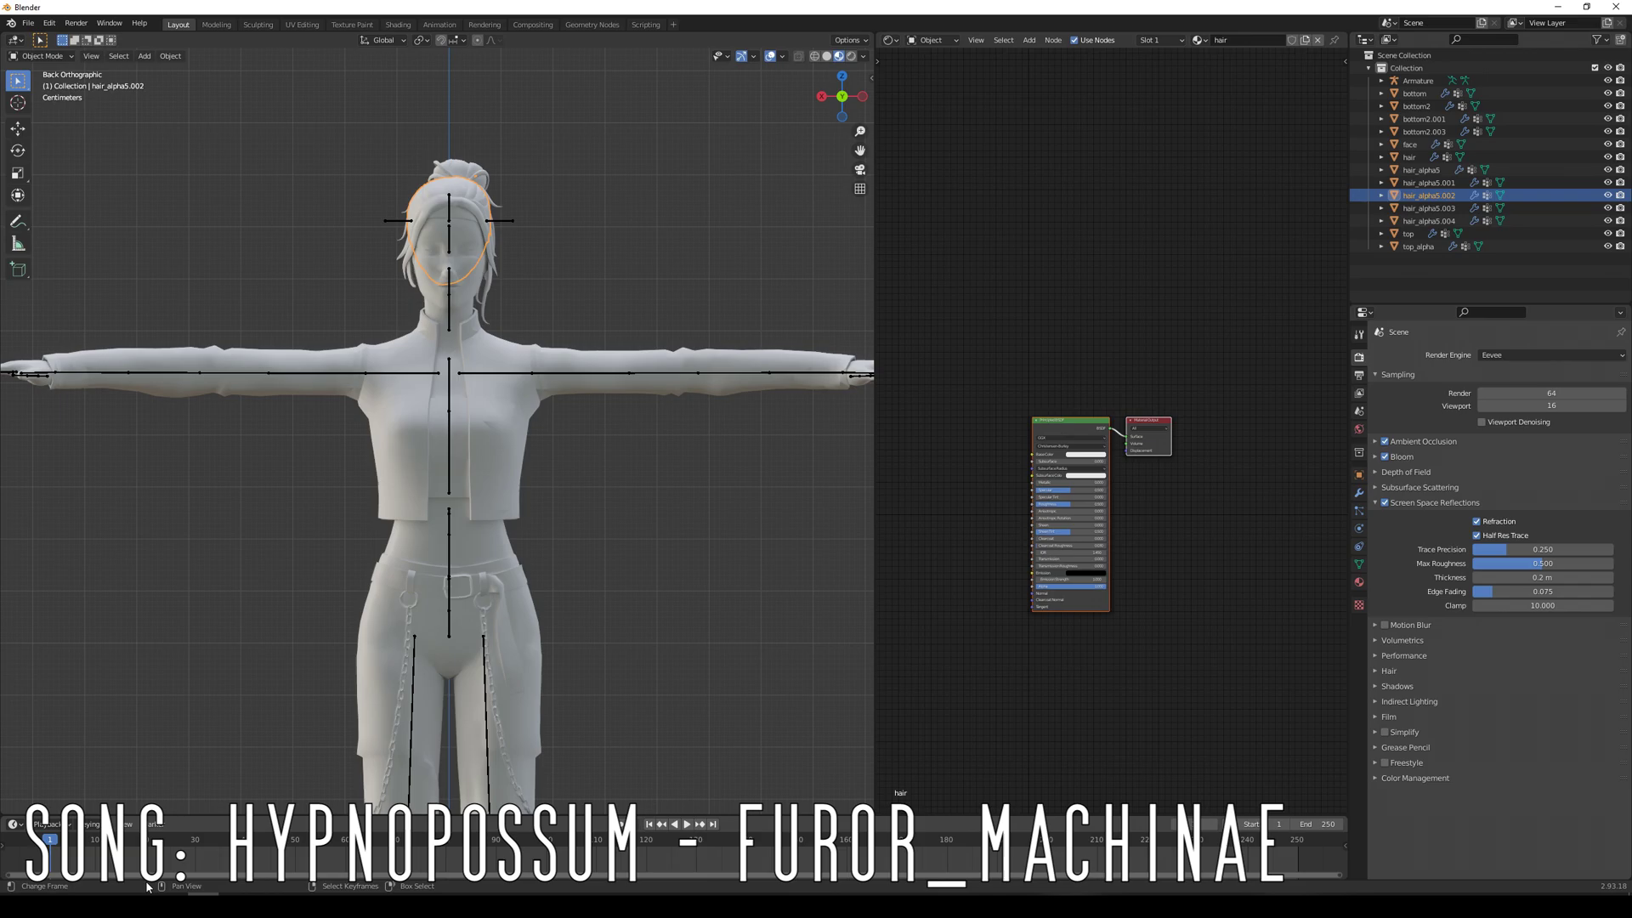
left_click(189, 872)
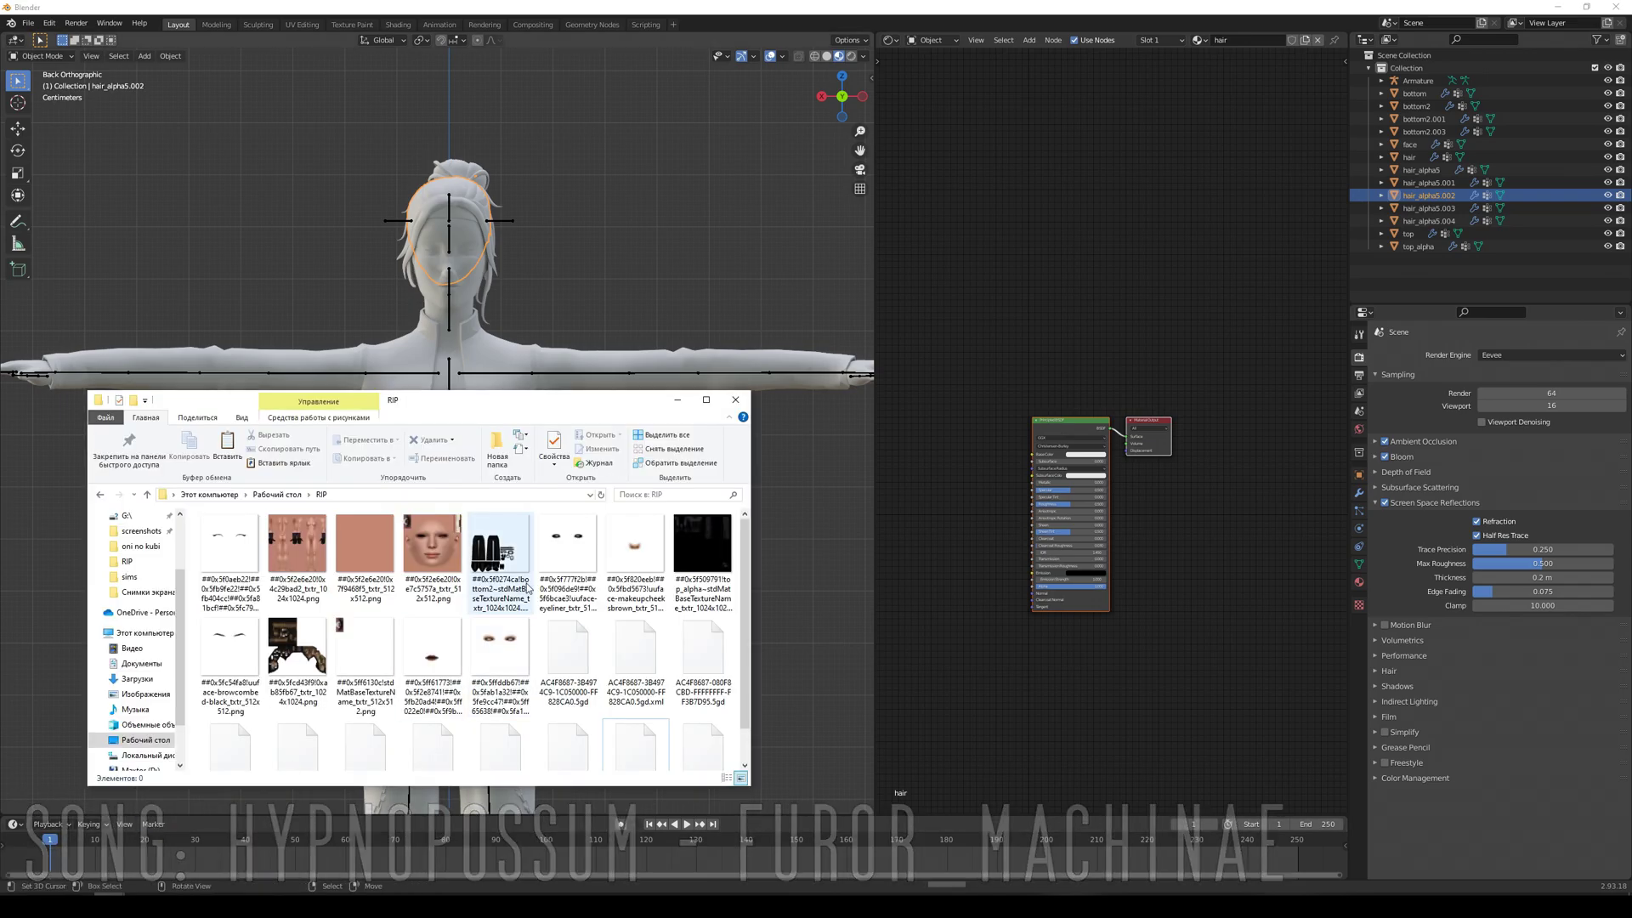
left_click_drag(973, 478, 974, 481)
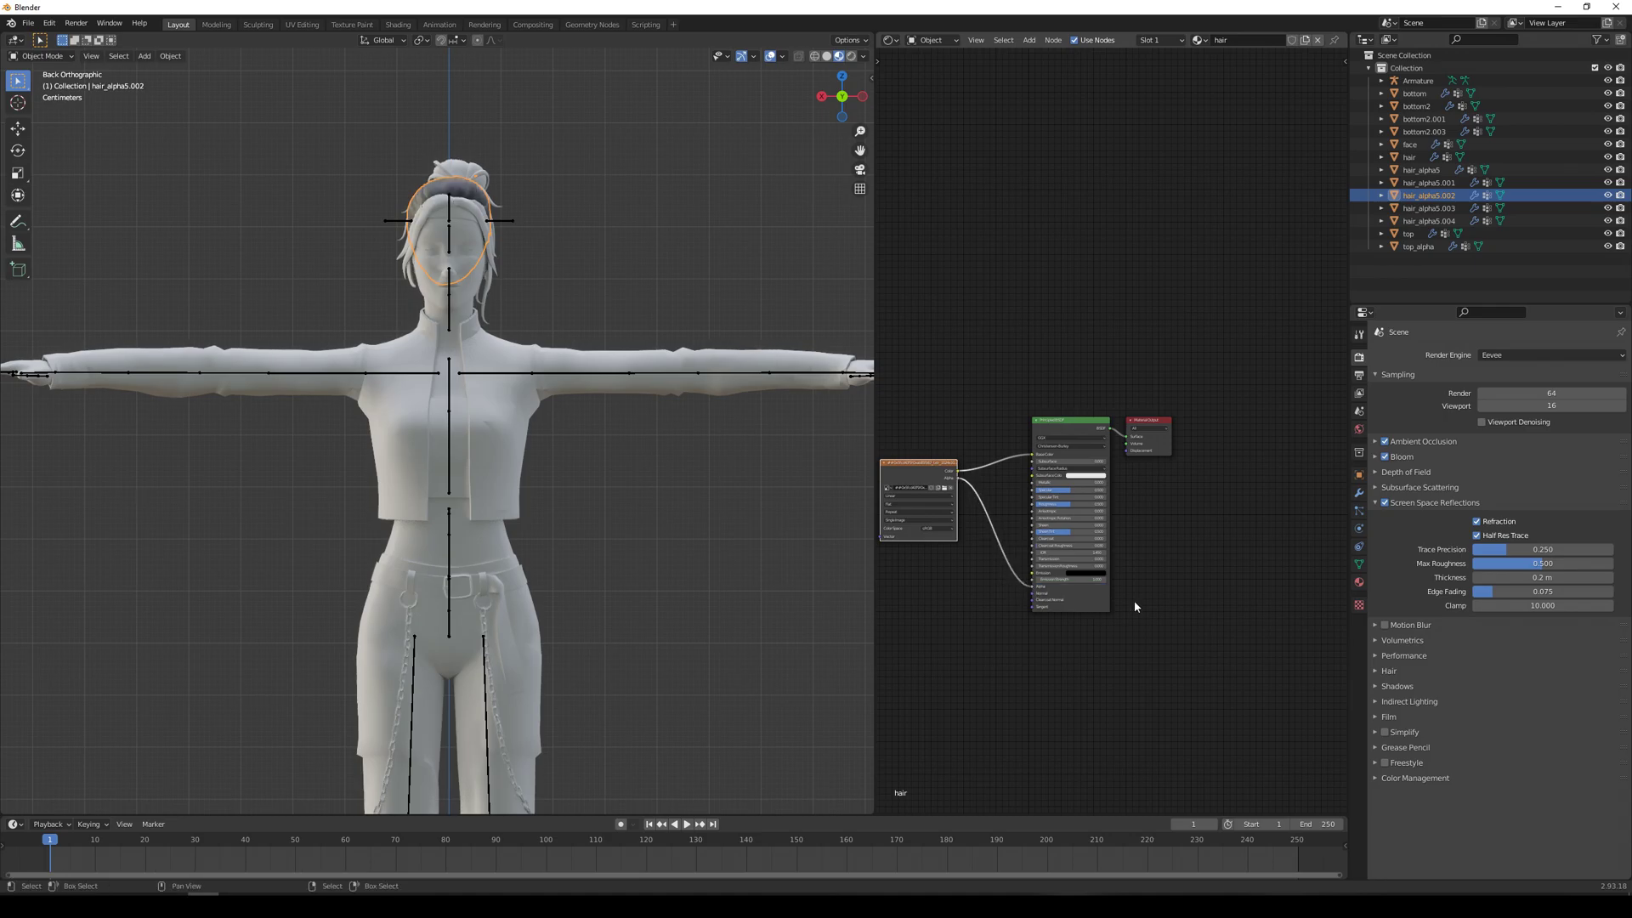
Set the hair material's Blend and Shadow Mode to Alpha Hashed, then select the top mesh
left_click(1360, 583)
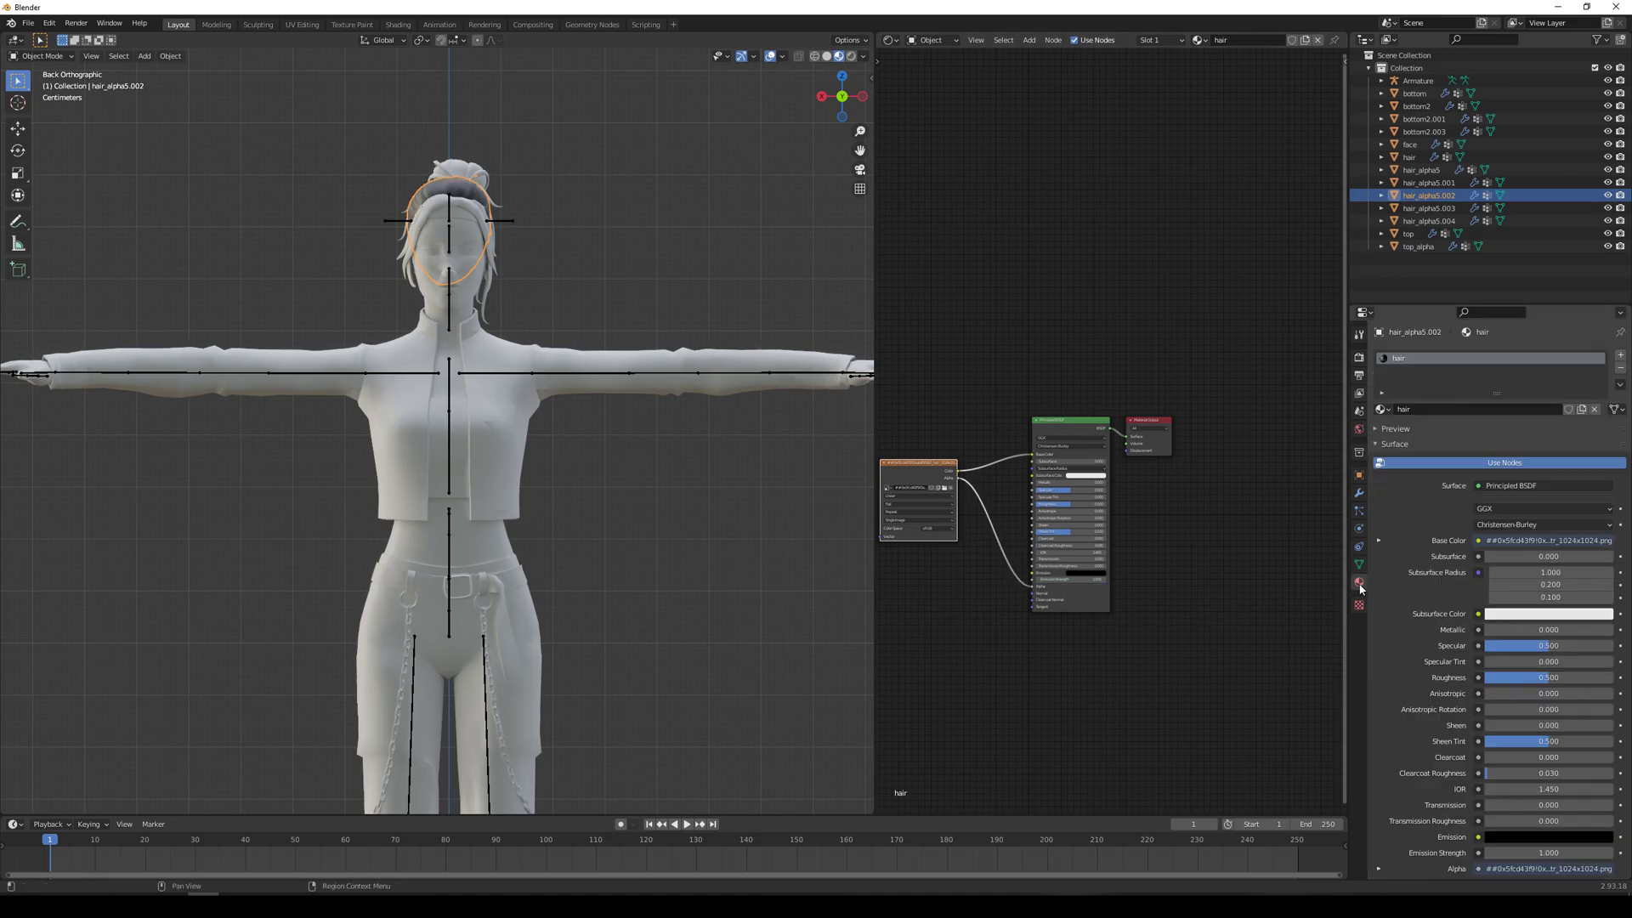
scroll(1392, 701, "down", 6)
left_click(1557, 758)
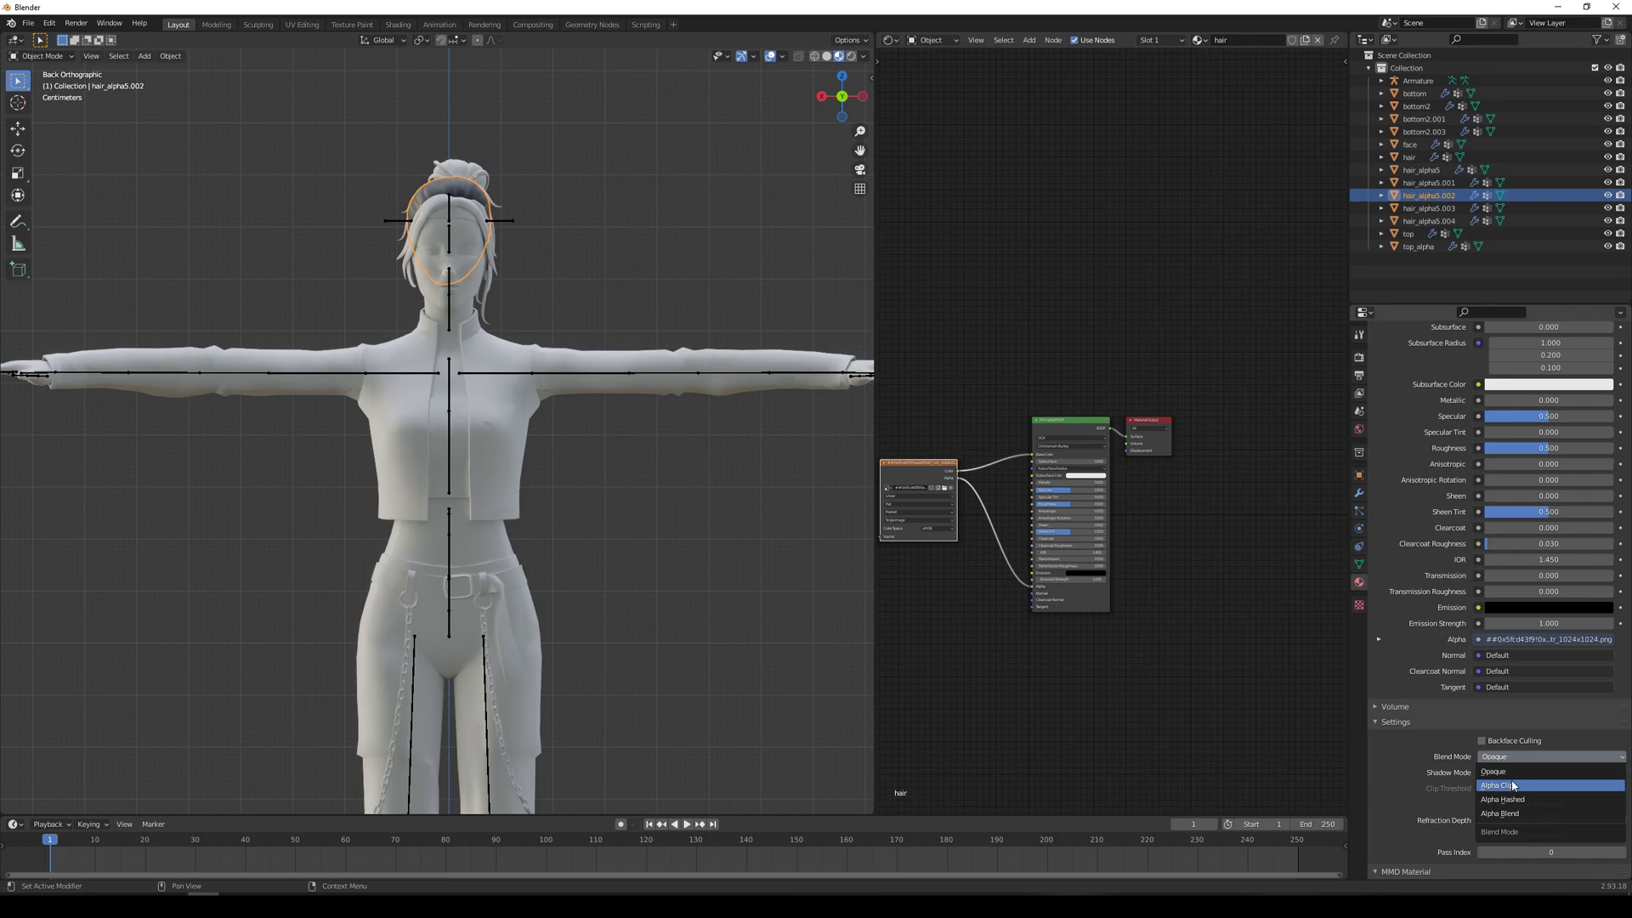
left_click(1509, 800)
left_click(1516, 774)
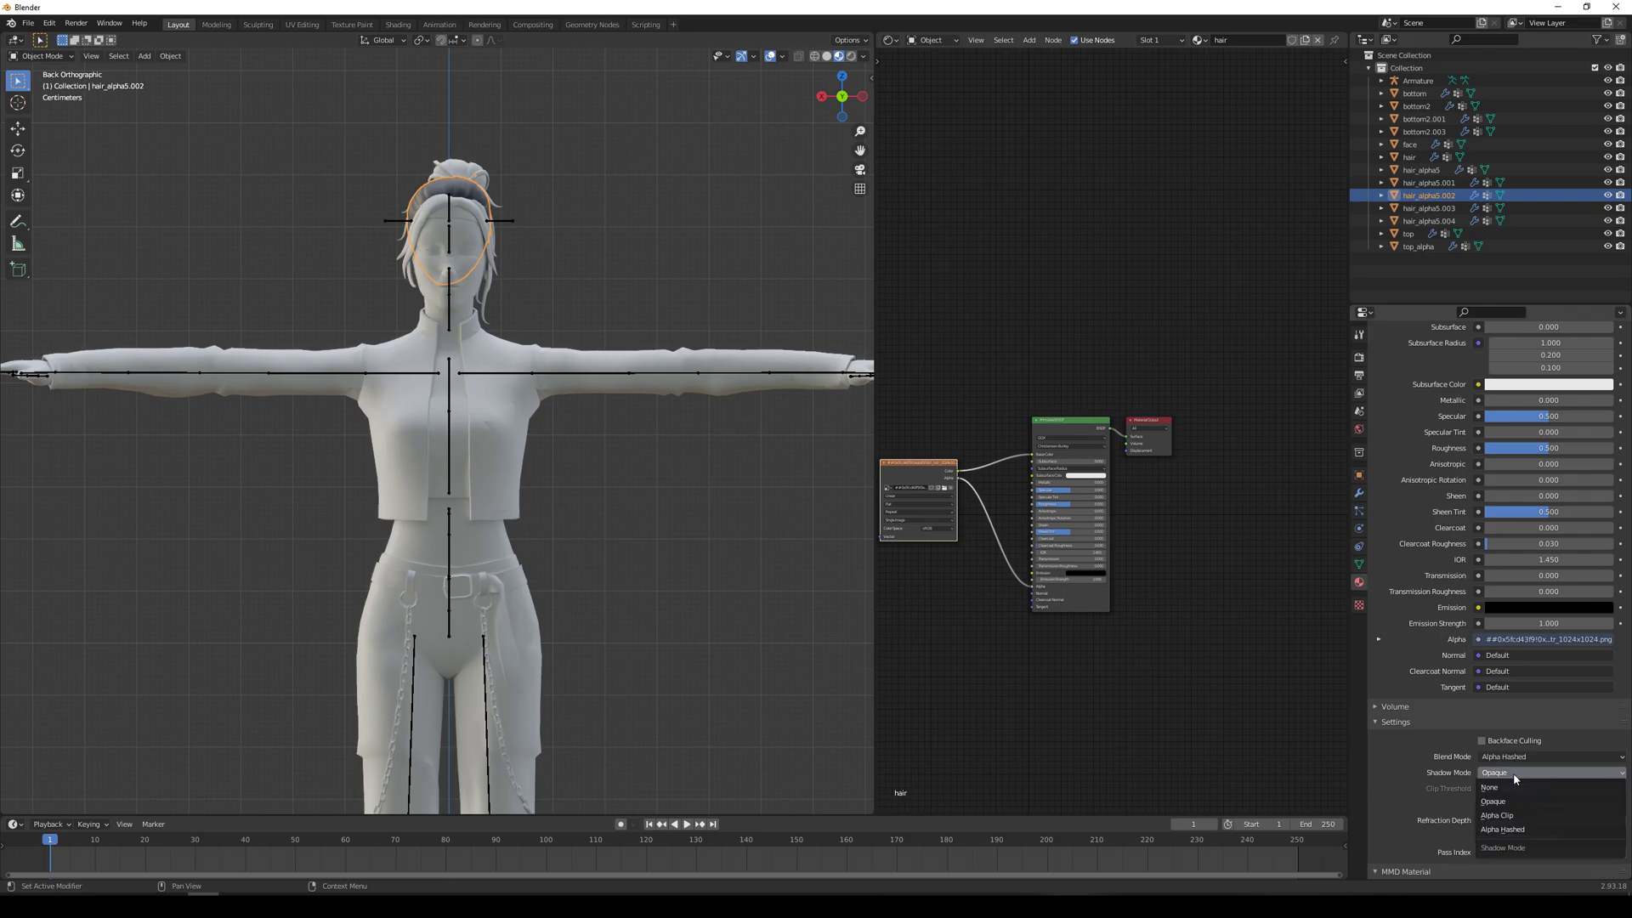
left_click(1509, 831)
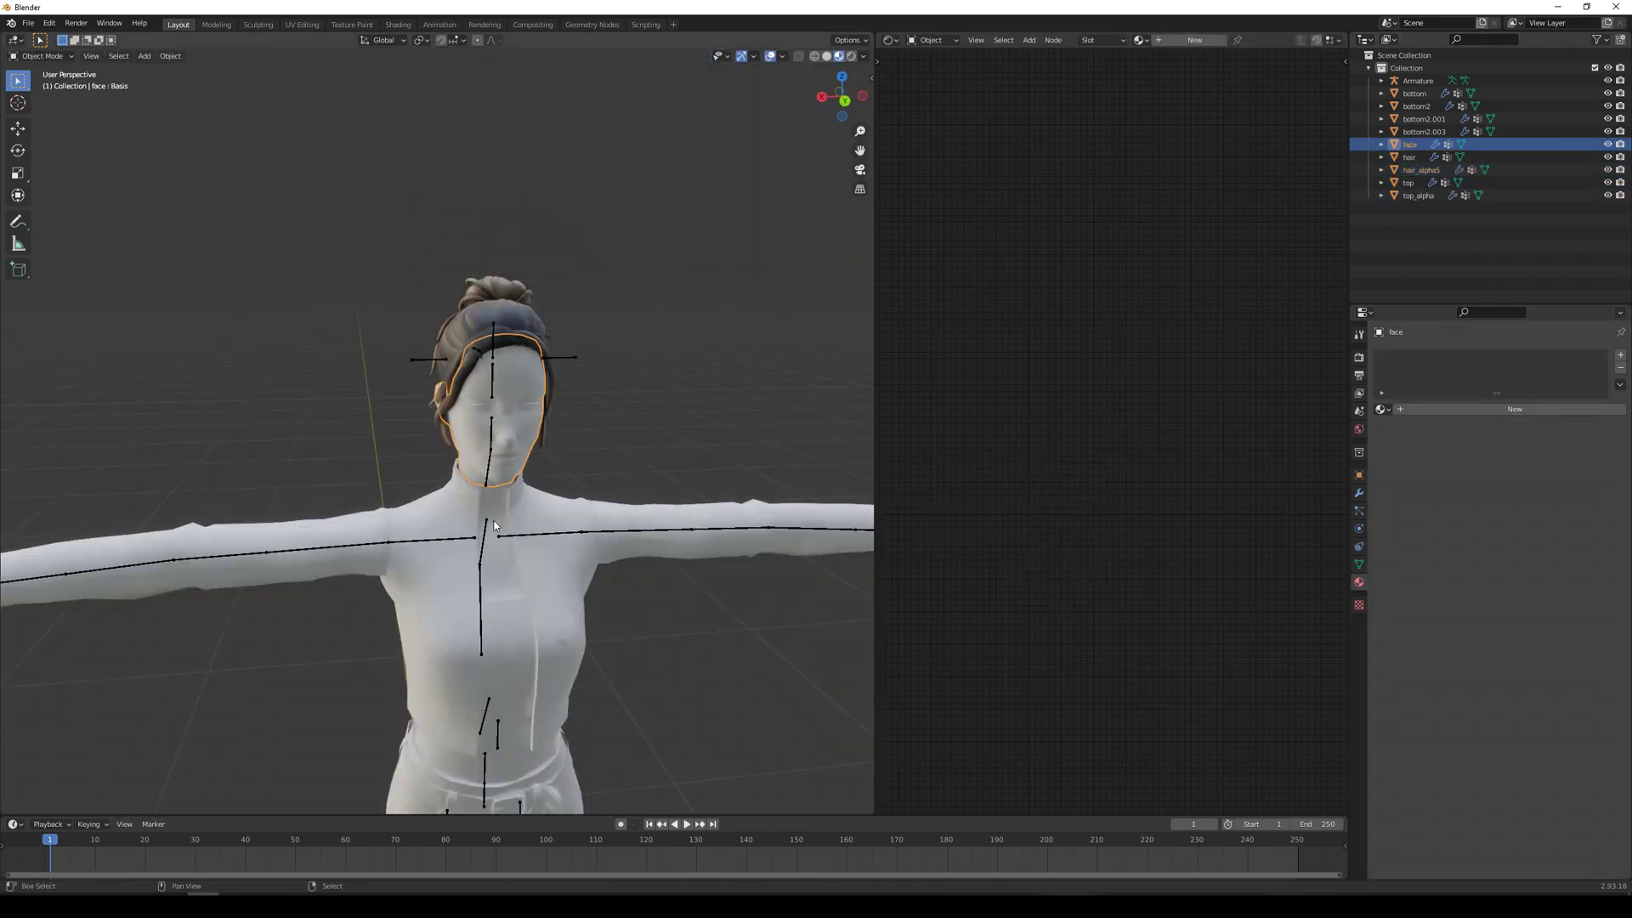
left_click(1409, 183)
mouse_move(107, 878)
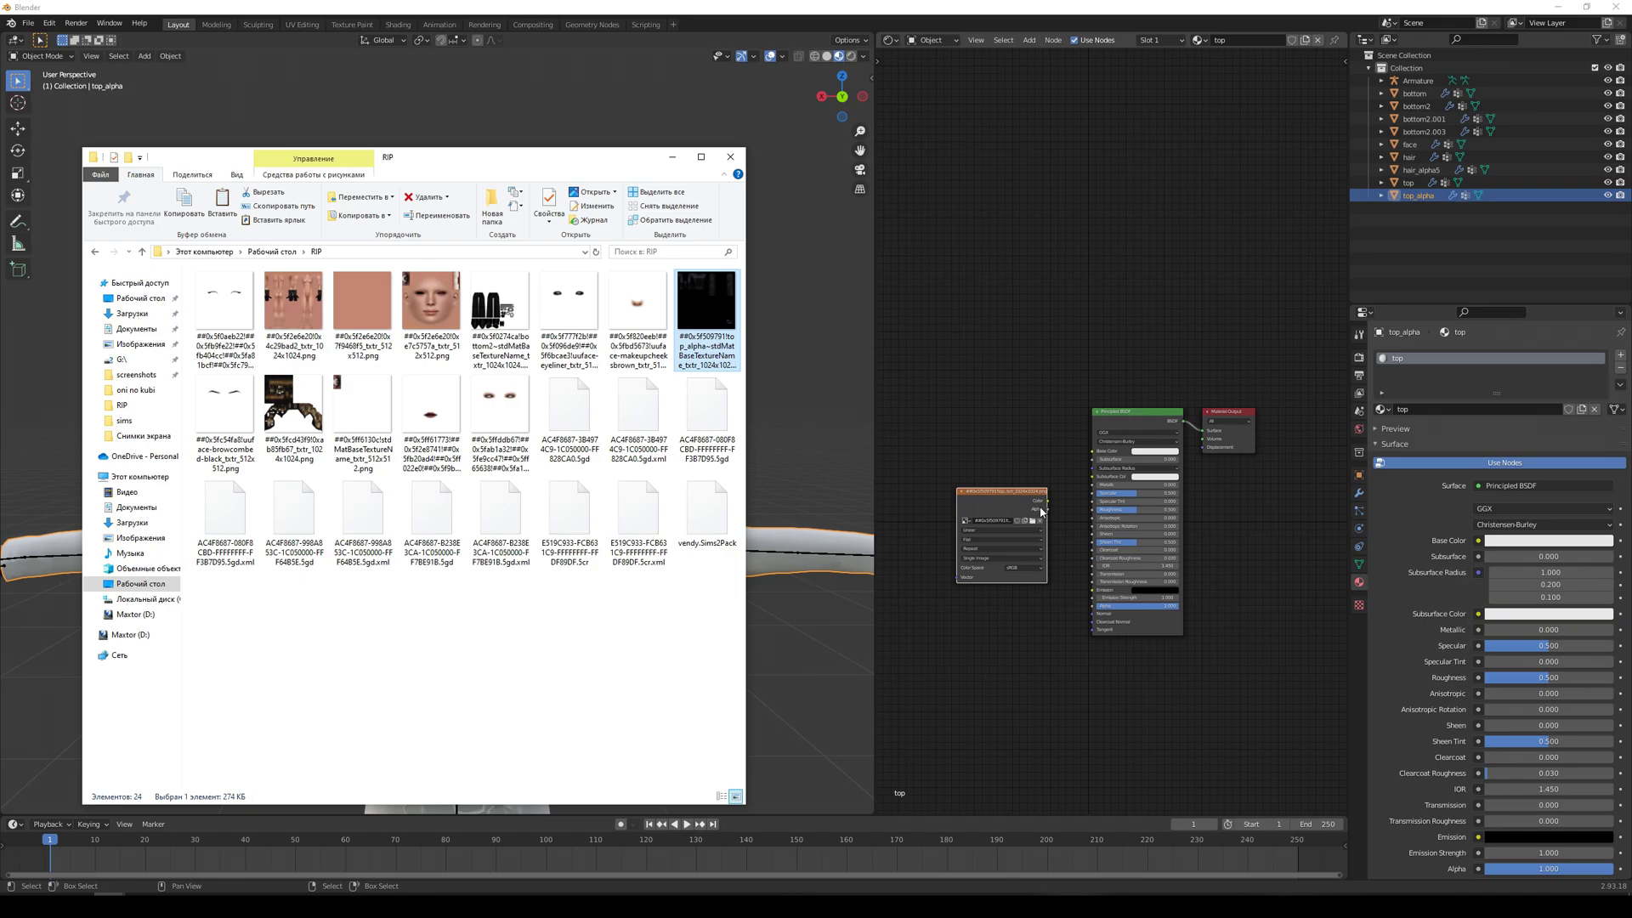
Connect the image texture's Color output to the Base Color input
left_click_drag(1012, 501, 1096, 451)
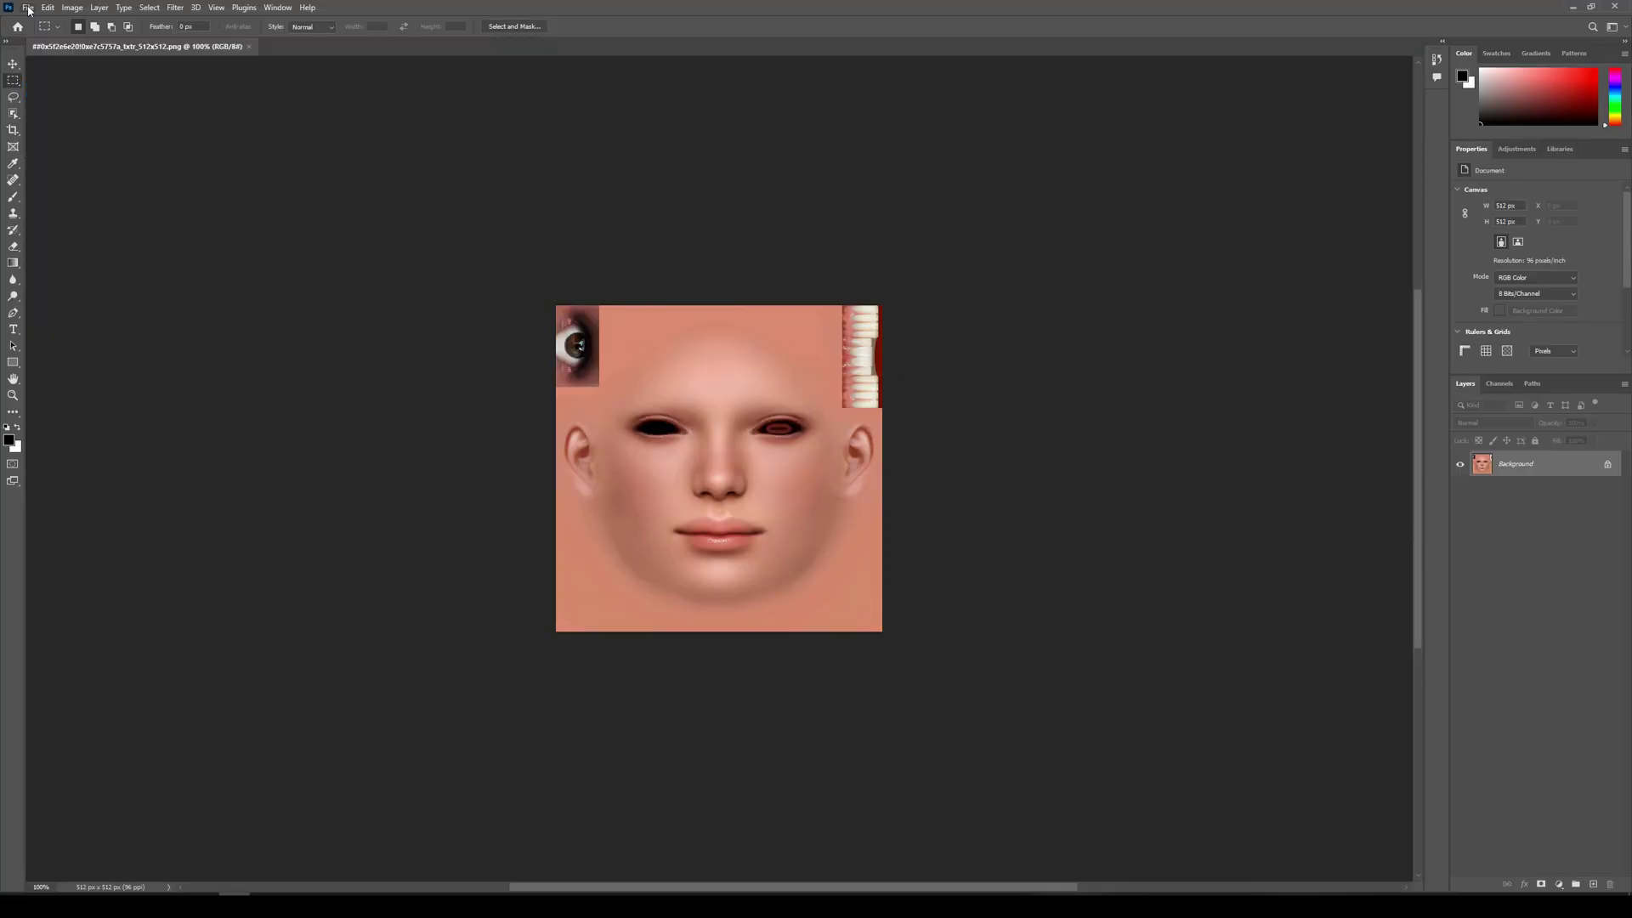
Place the eyeliner, another makeup image, the cheek makeup and the combed eyebrow images as embedded layers
left_click(28, 6)
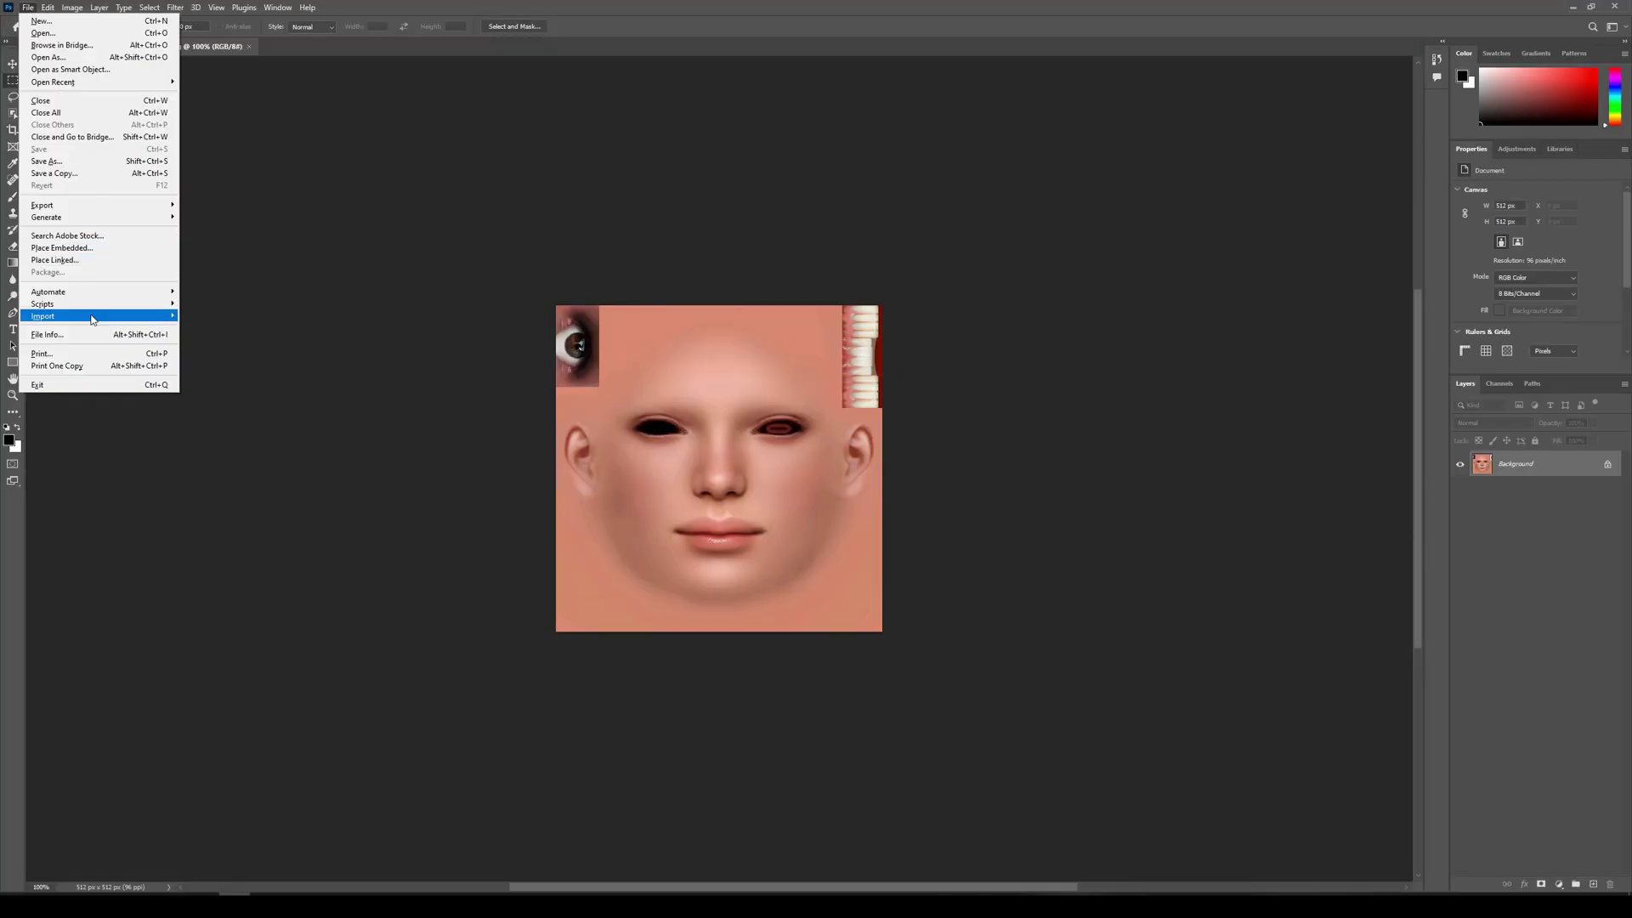
left_click(115, 247)
double_click(153, 114)
key("Return")
left_click(28, 7)
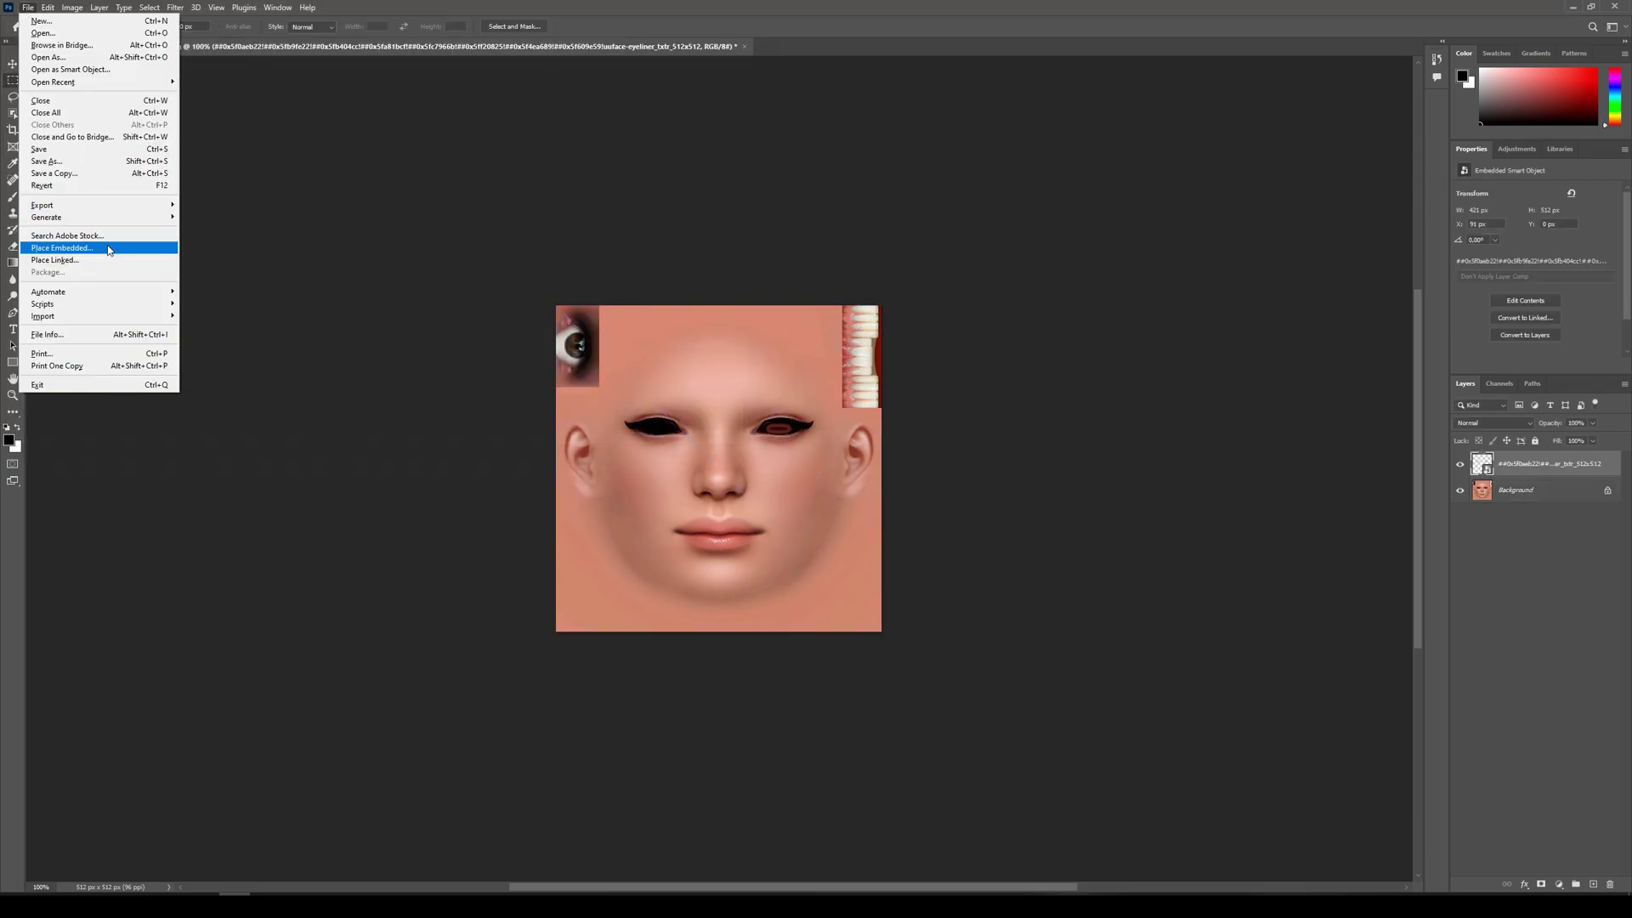
left_click(109, 248)
double_click(148, 200)
key("Return")
left_click(28, 7)
left_click(109, 248)
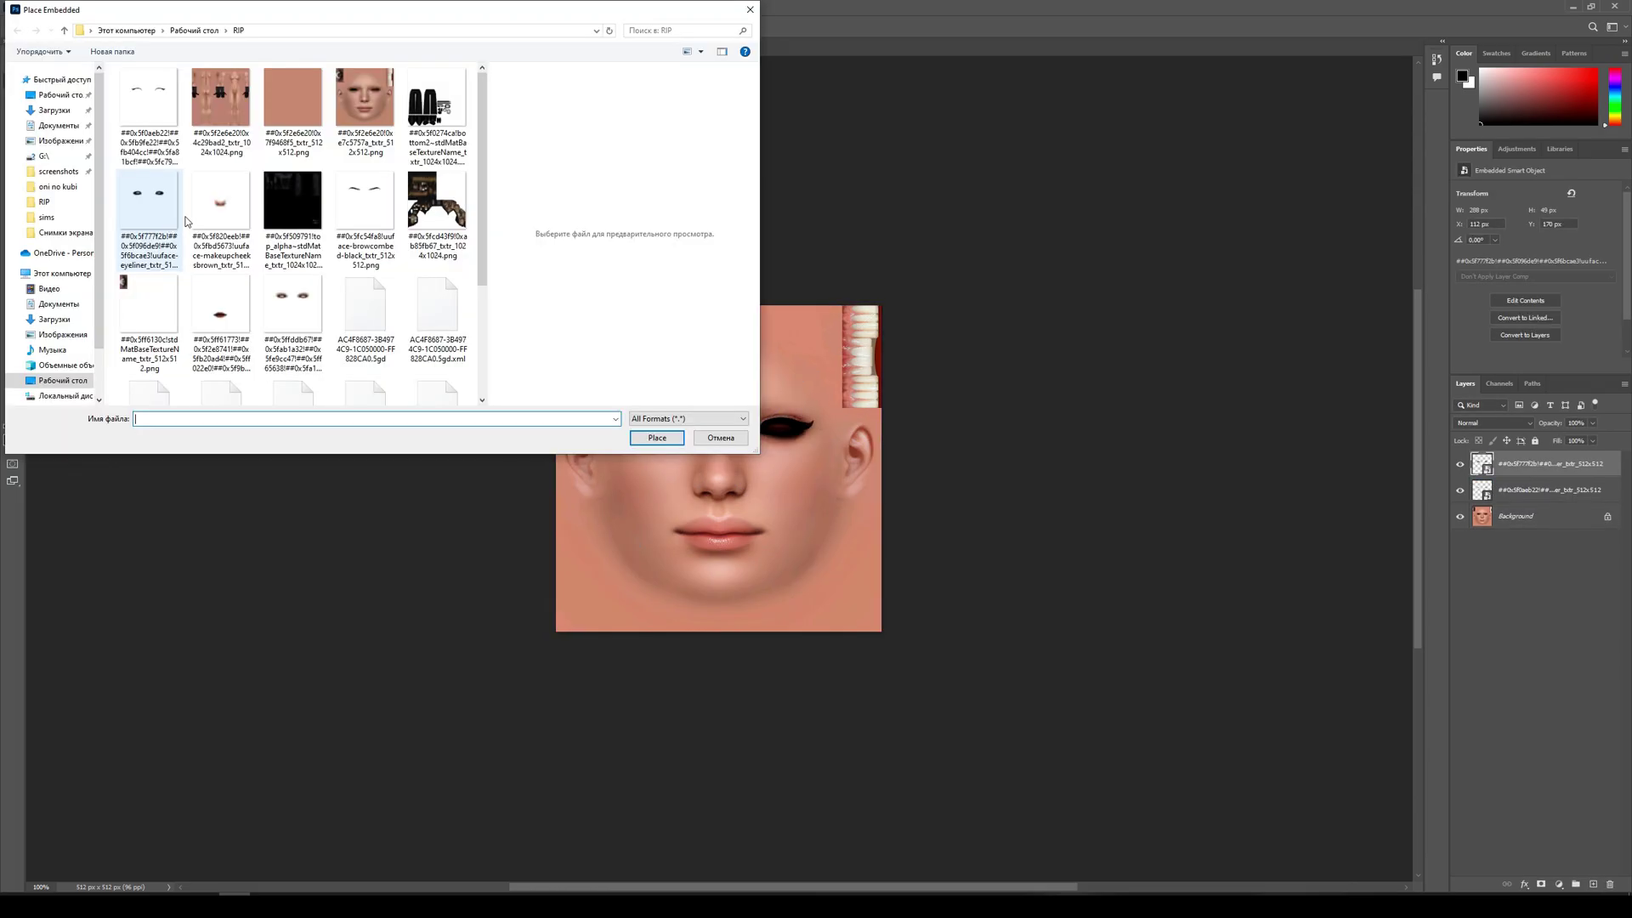
double_click(220, 200)
key("Return")
left_click(28, 7)
left_click(91, 248)
double_click(372, 215)
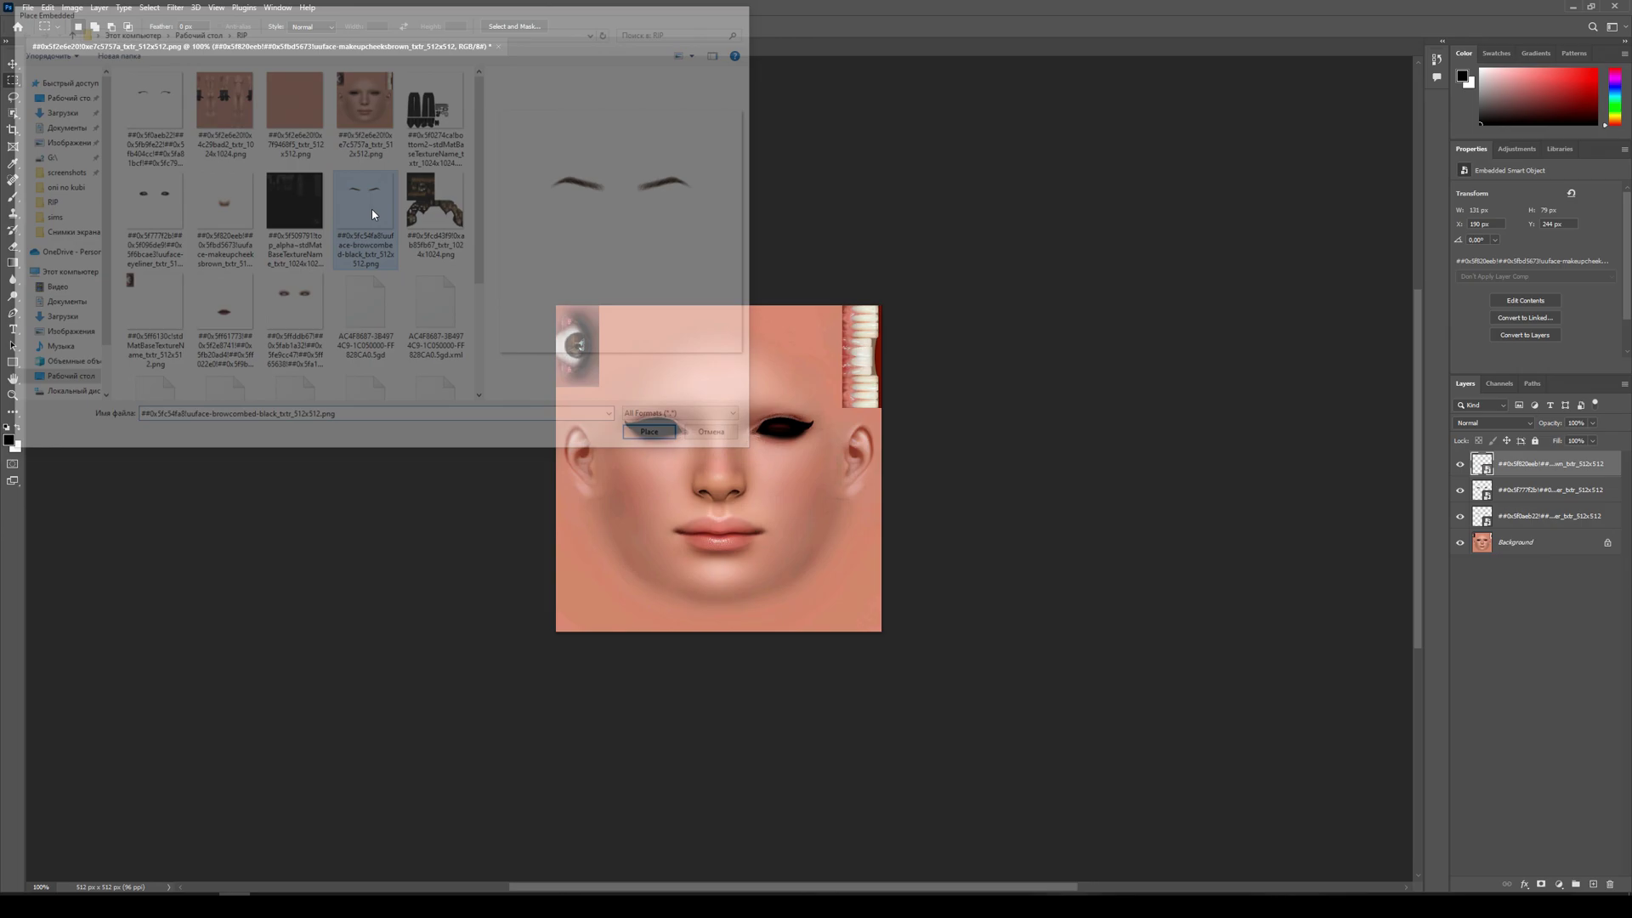
key("Return")
Place the stdMatBase, lip-twotone and eyeshadowcoldgraylight textures as embedded layers
left_click(28, 7)
left_click(91, 248)
double_click(154, 301)
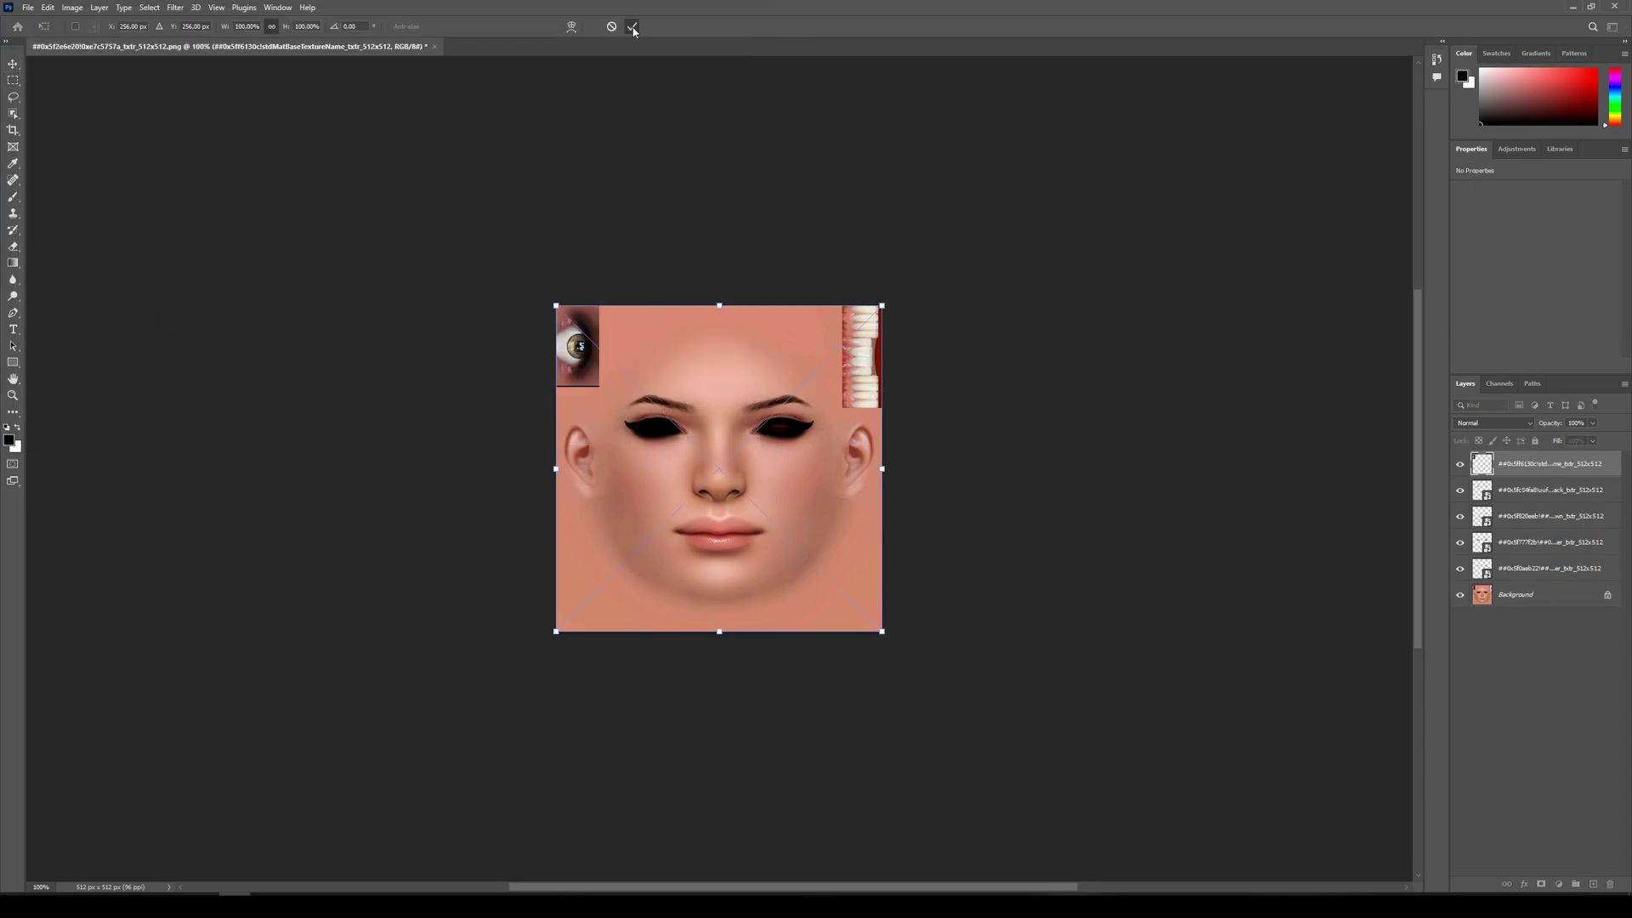
left_click(633, 27)
left_click(28, 6)
left_click(91, 248)
double_click(218, 308)
key("Return")
left_click(28, 7)
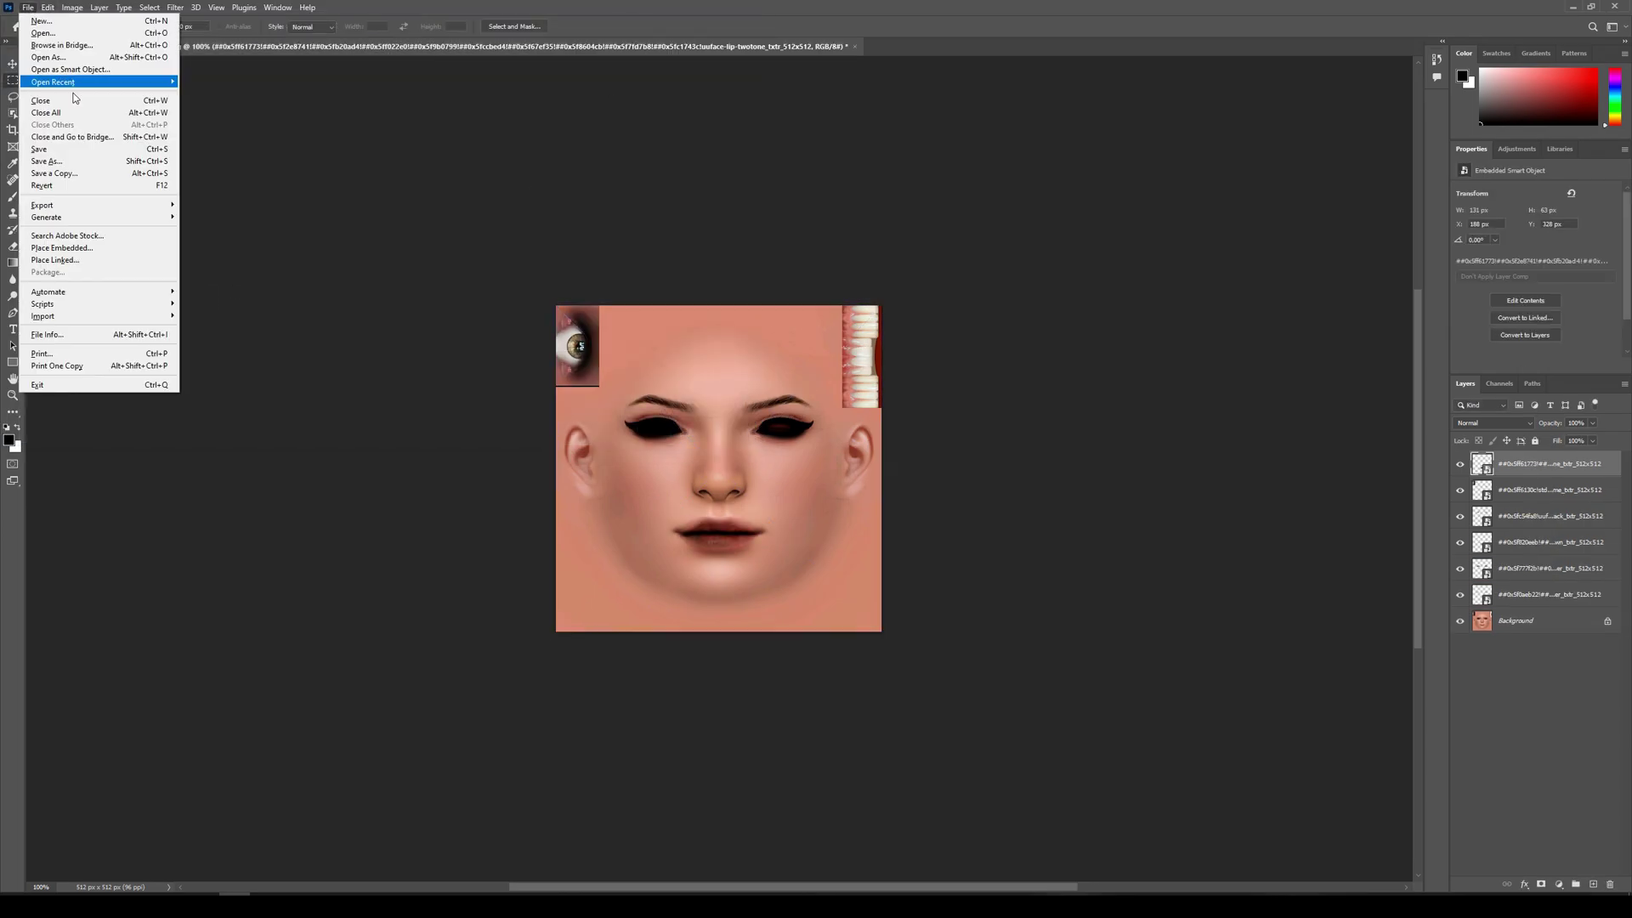
left_click(62, 248)
double_click(297, 306)
key("Return")
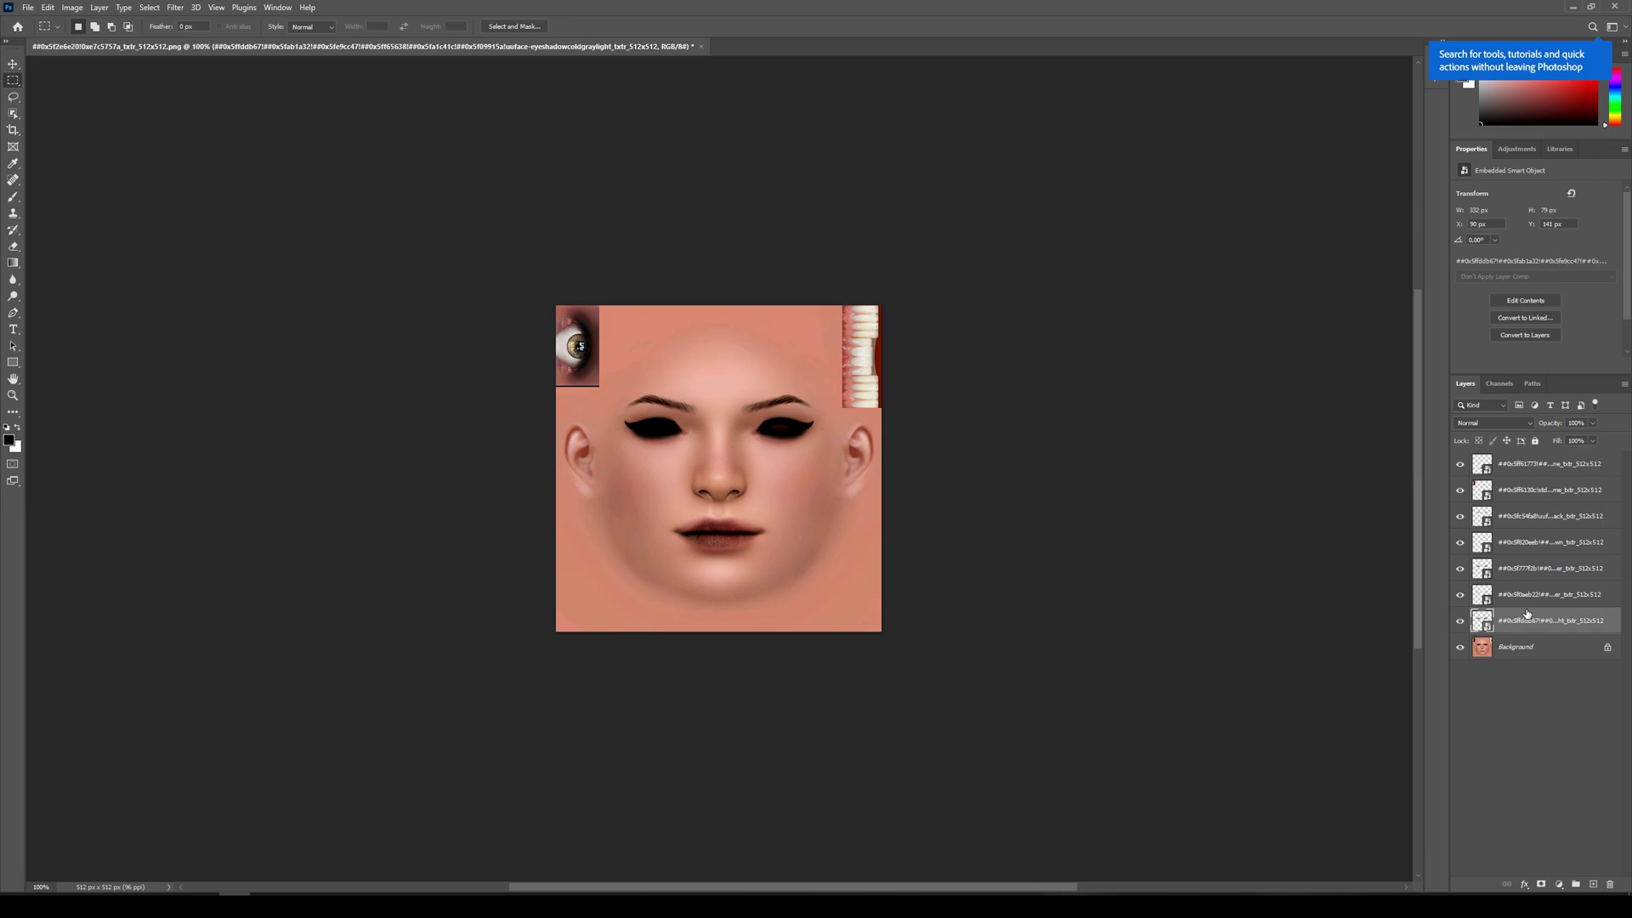
Move the eyeliner layer to the top and save the composite as a PSD file
left_click_drag(1537, 602, 1552, 464)
left_click(1535, 541)
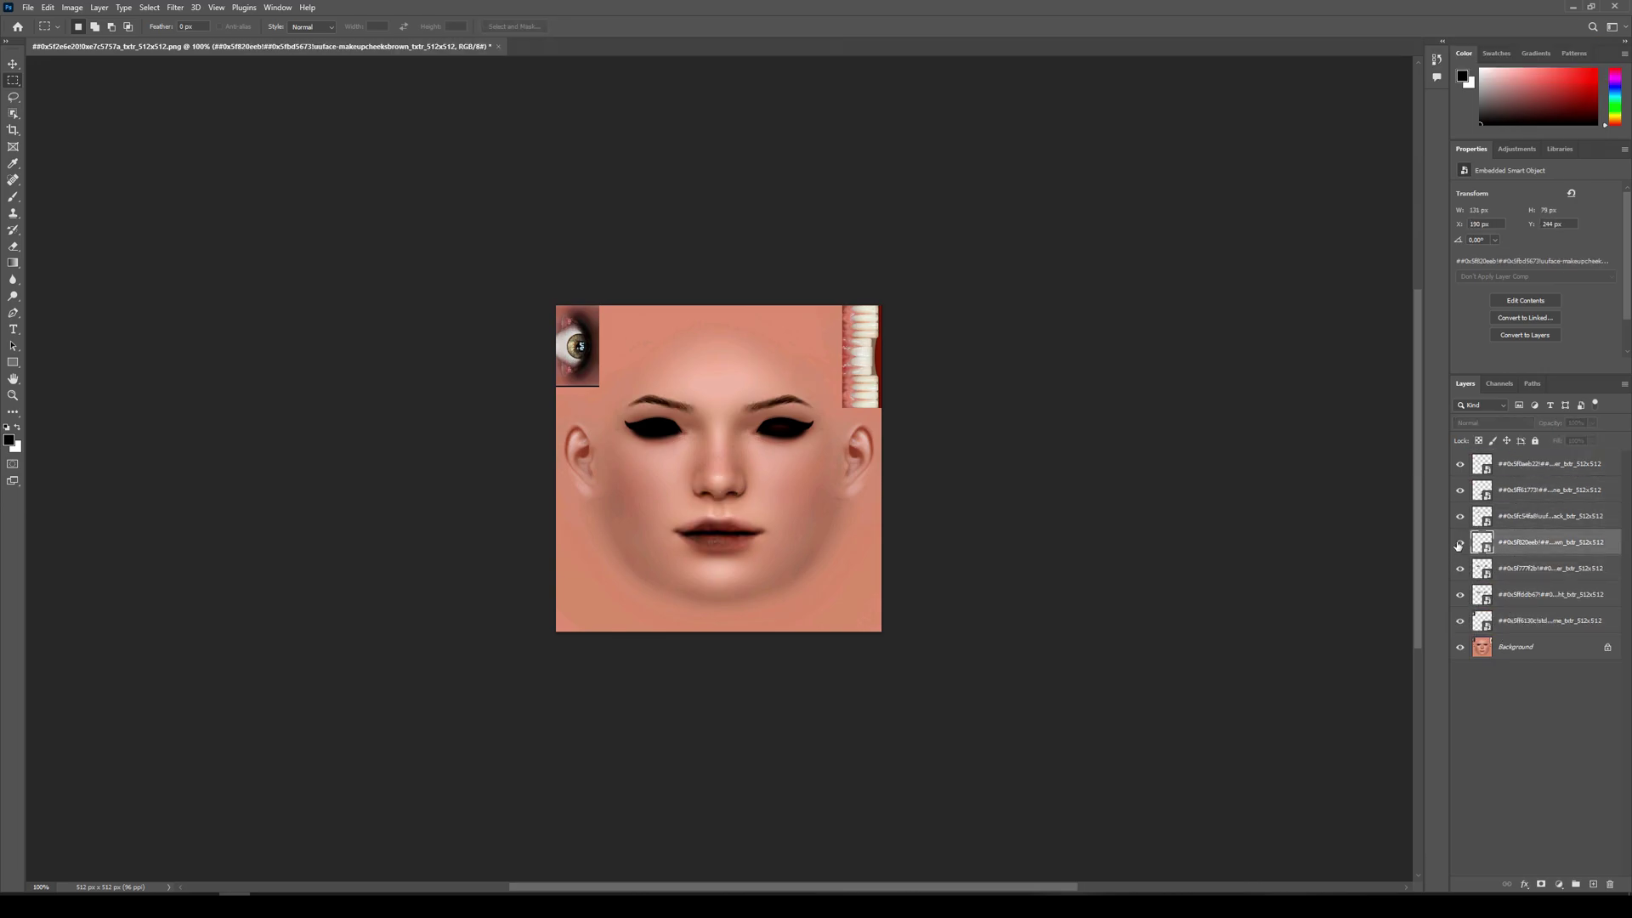
left_click(28, 6)
left_click(51, 160)
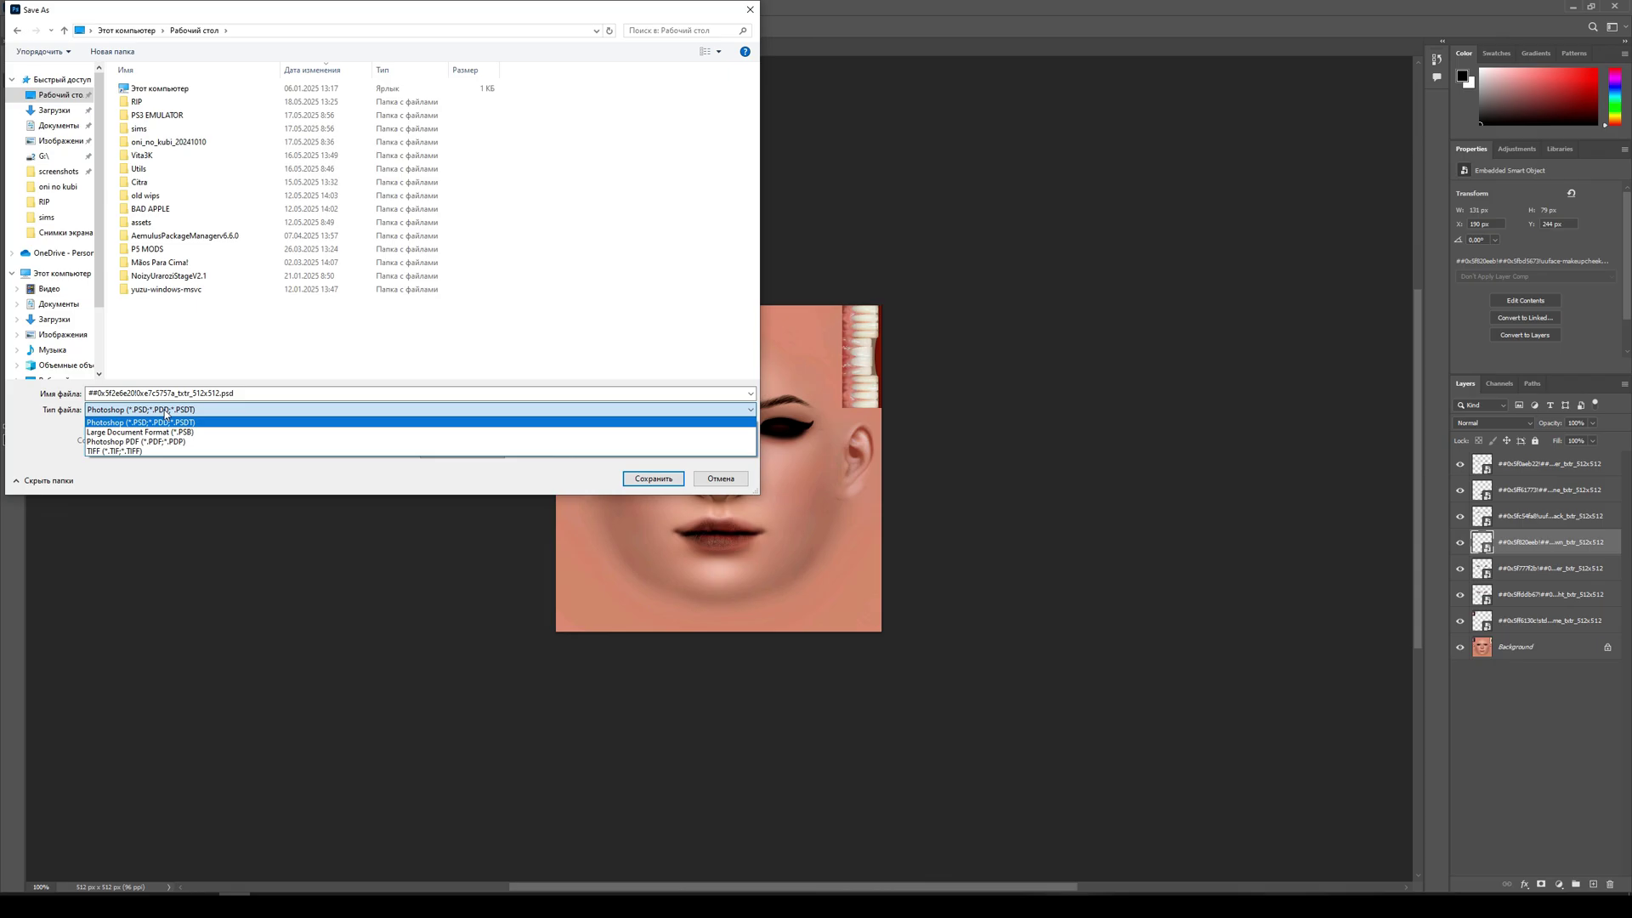
left_click(653, 477)
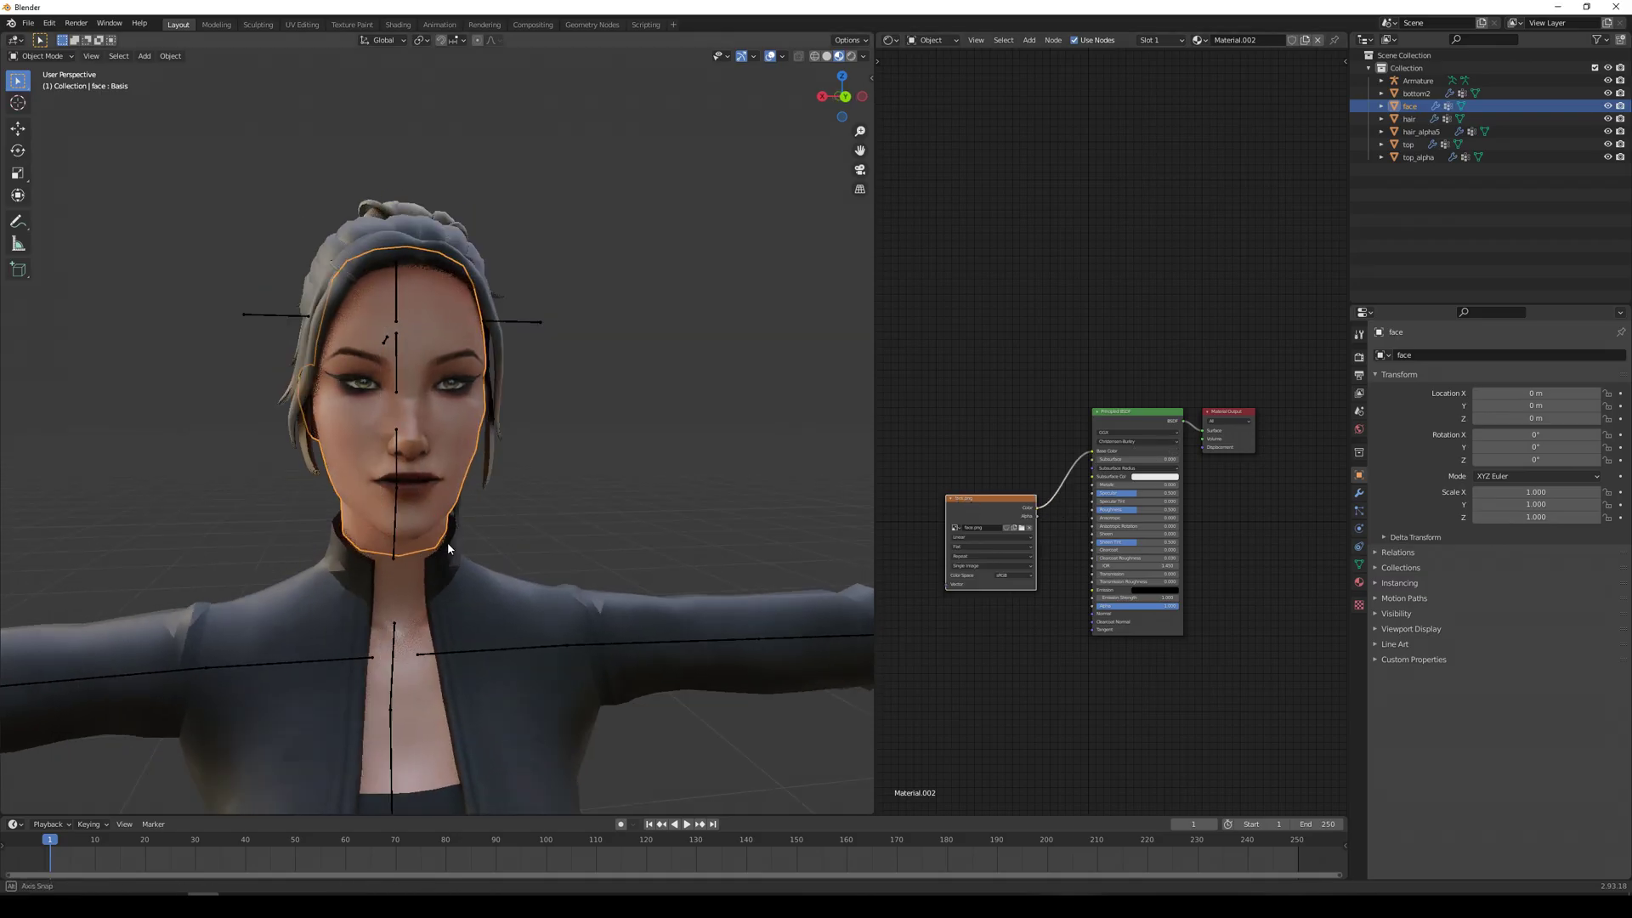
Add a point light to the scene with the Shift+A menu to light the sim's face
scroll(445, 548, "down", 3)
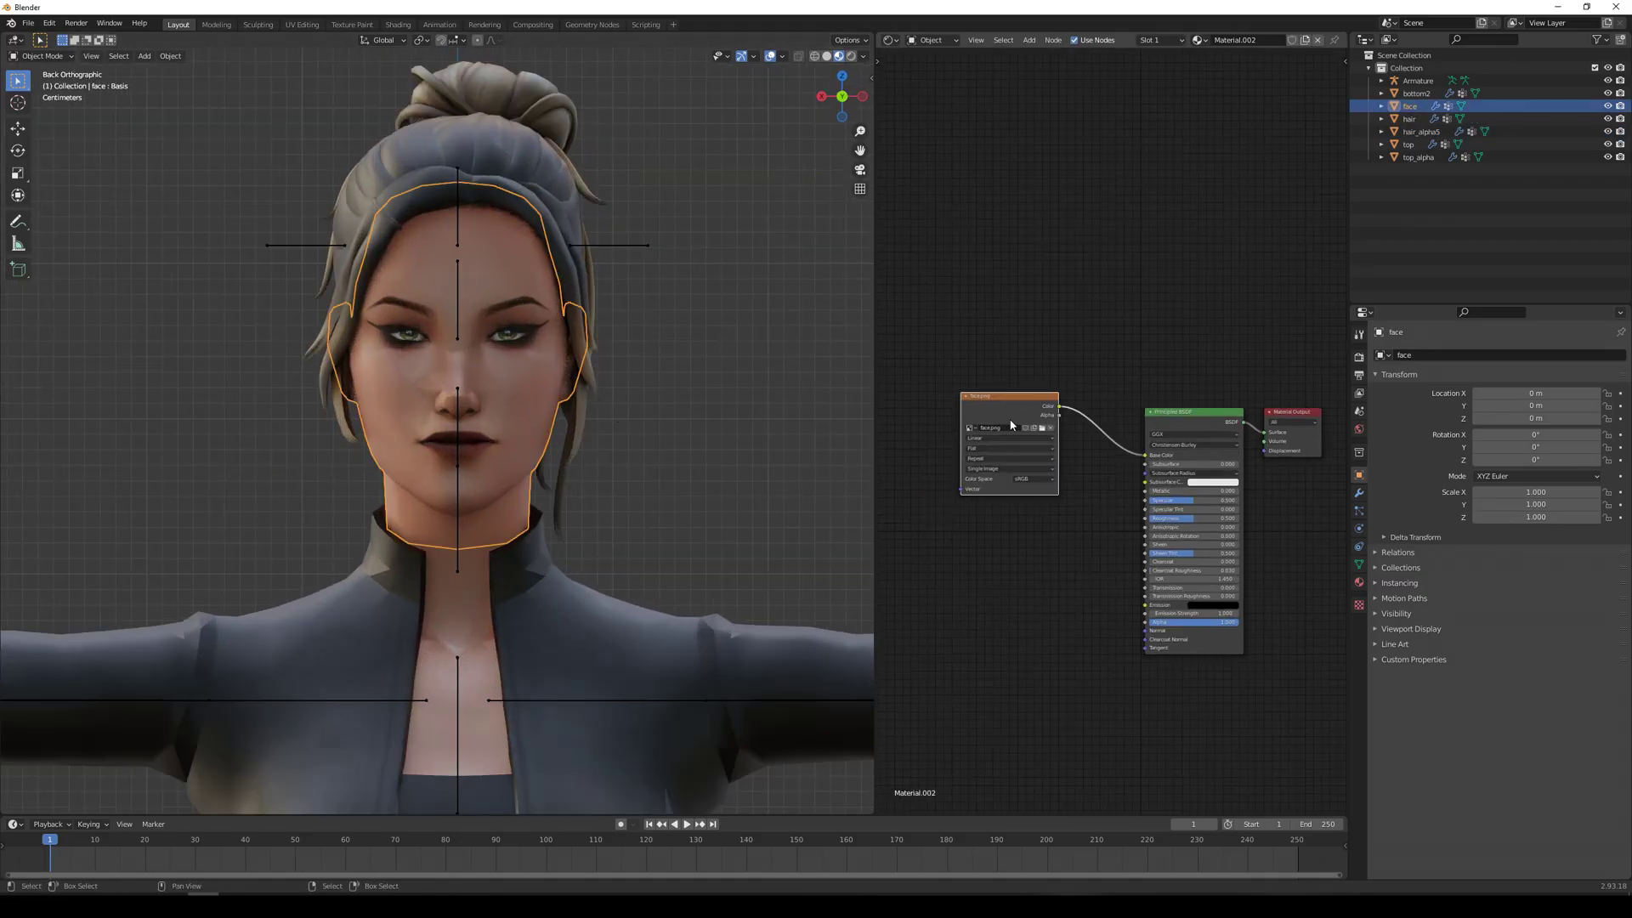
scroll(644, 410, "up", 3)
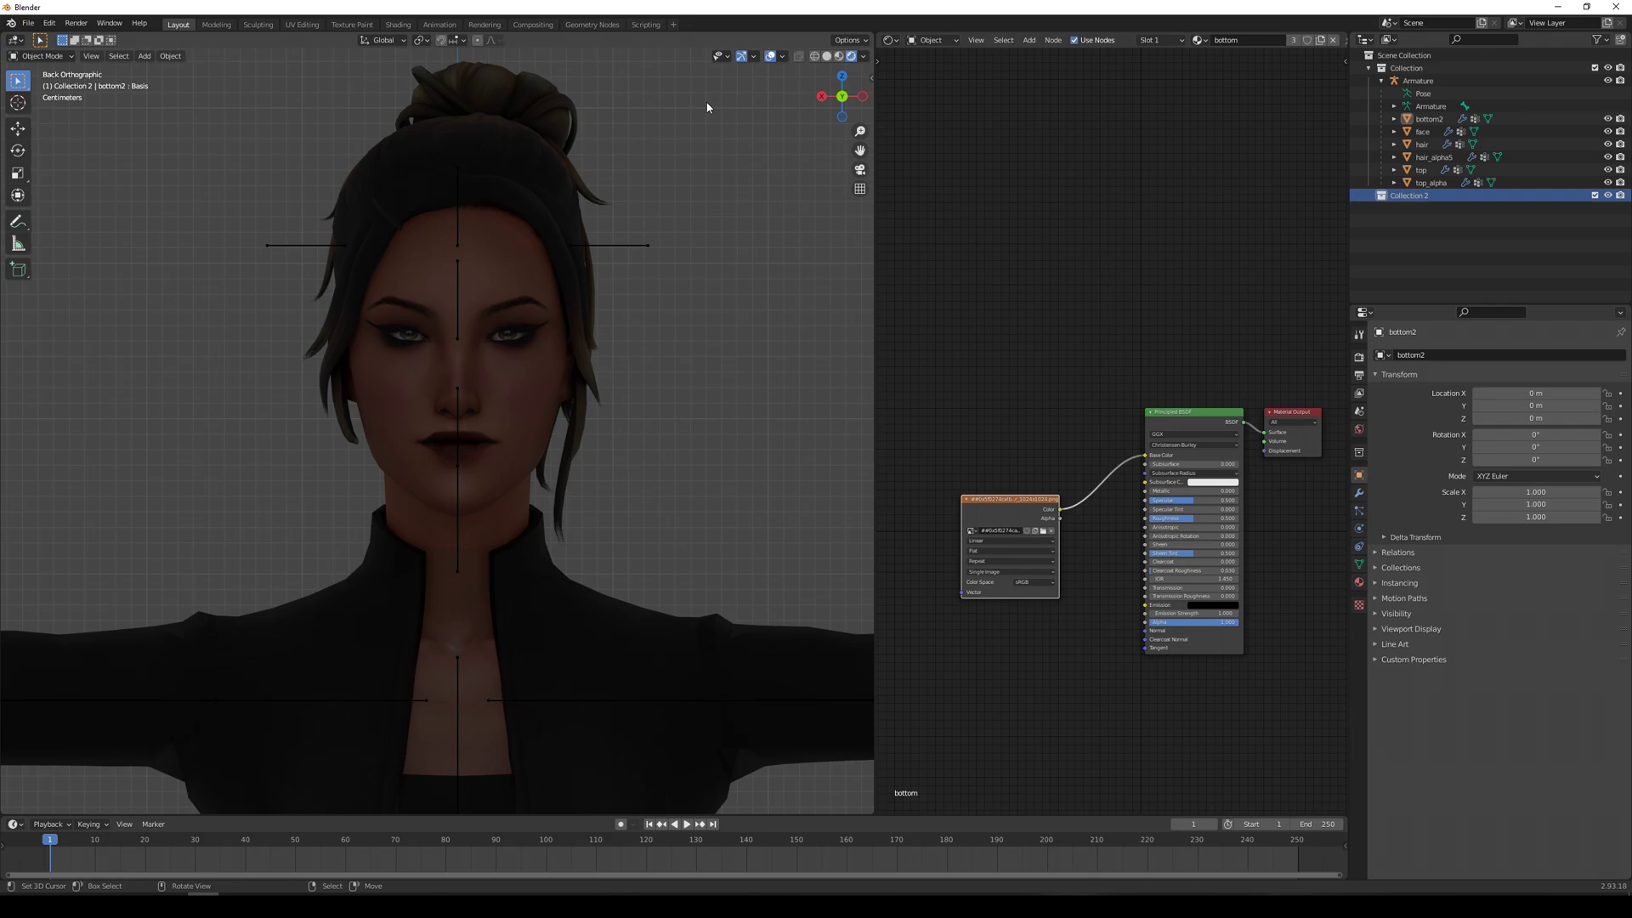
key("shift+a")
left_click(316, 288)
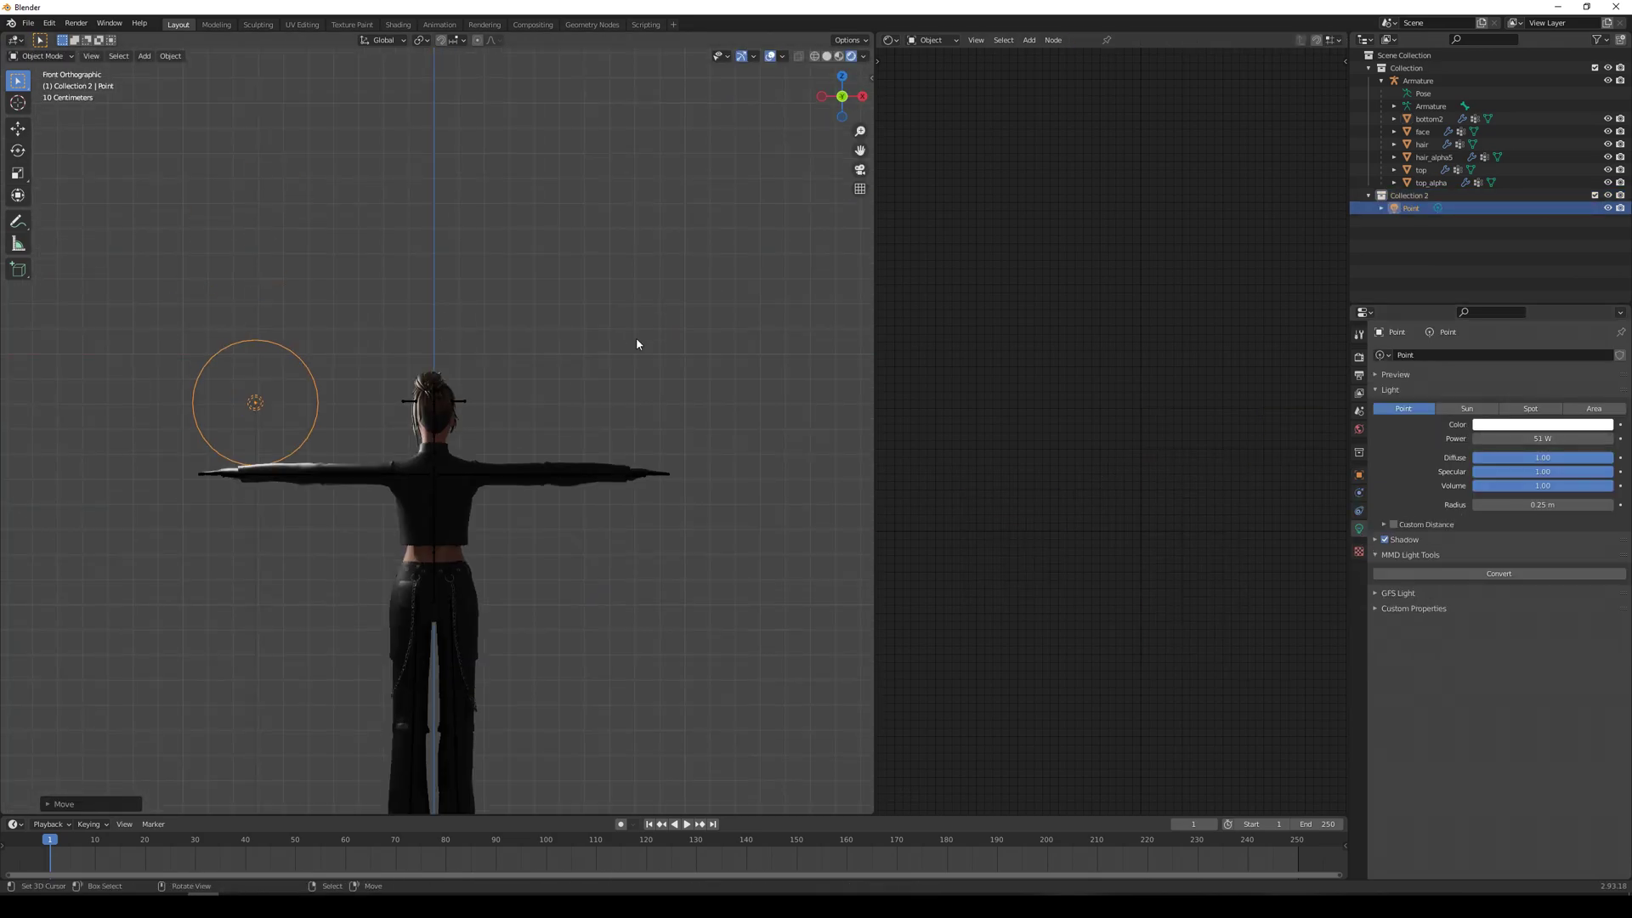
scroll(636, 338, "up", 4)
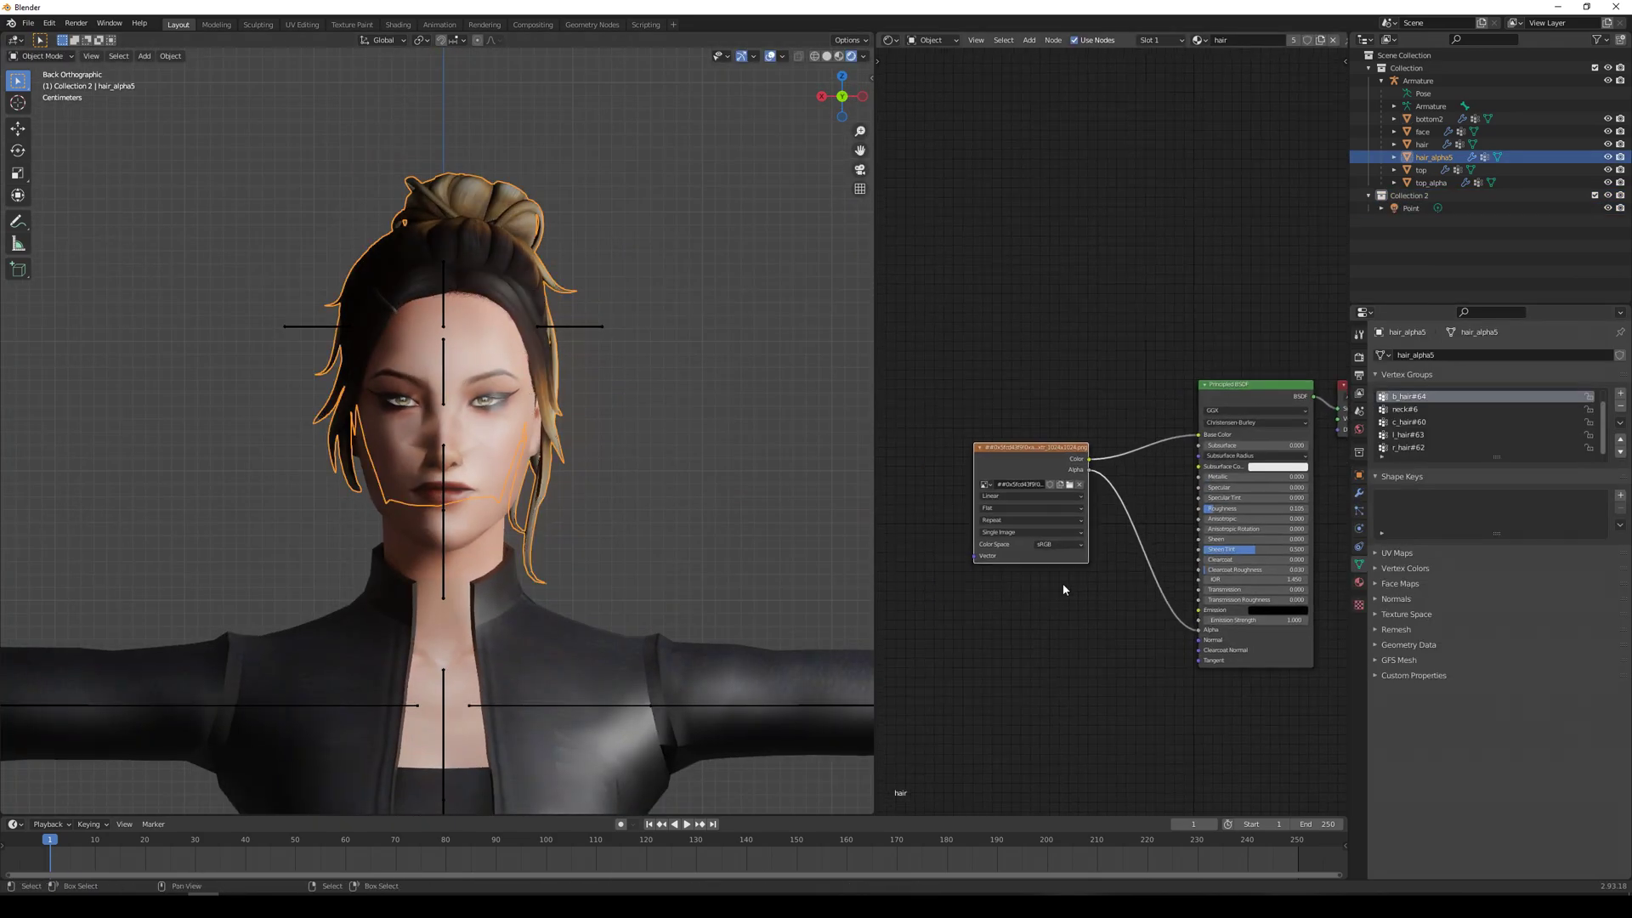
Add Hue Saturation Value and Bump nodes, set bump strength 0.067, and link the texture colour in
left_click(1029, 40)
left_click(1041, 53)
type("vhue")
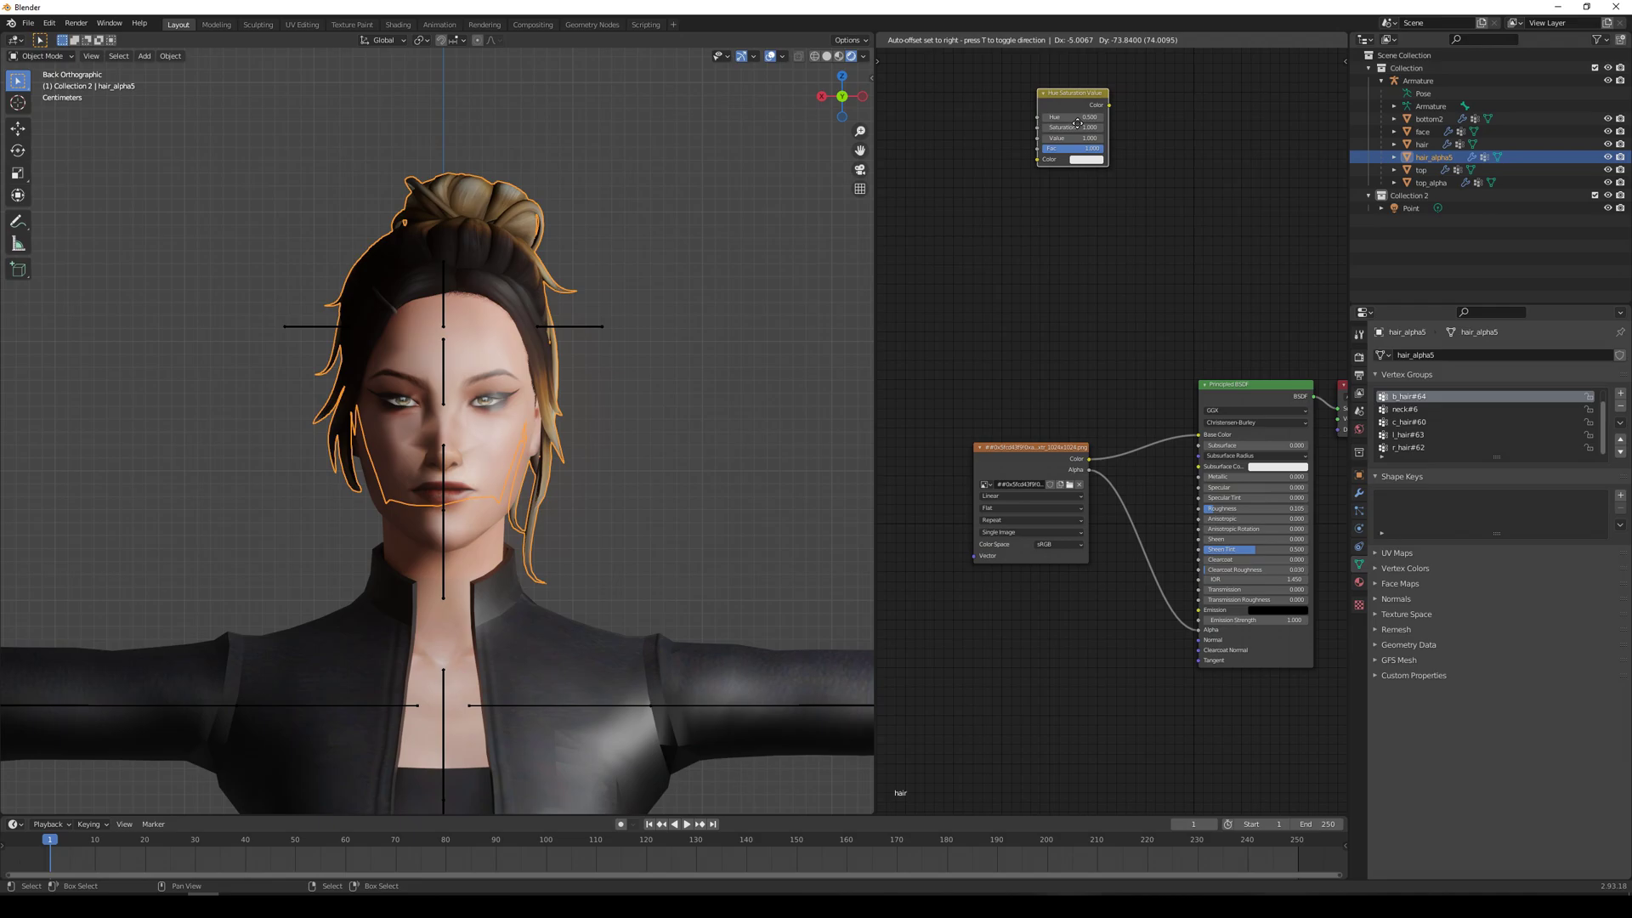
key("Return")
left_click(978, 654)
type("bump")
key("Return")
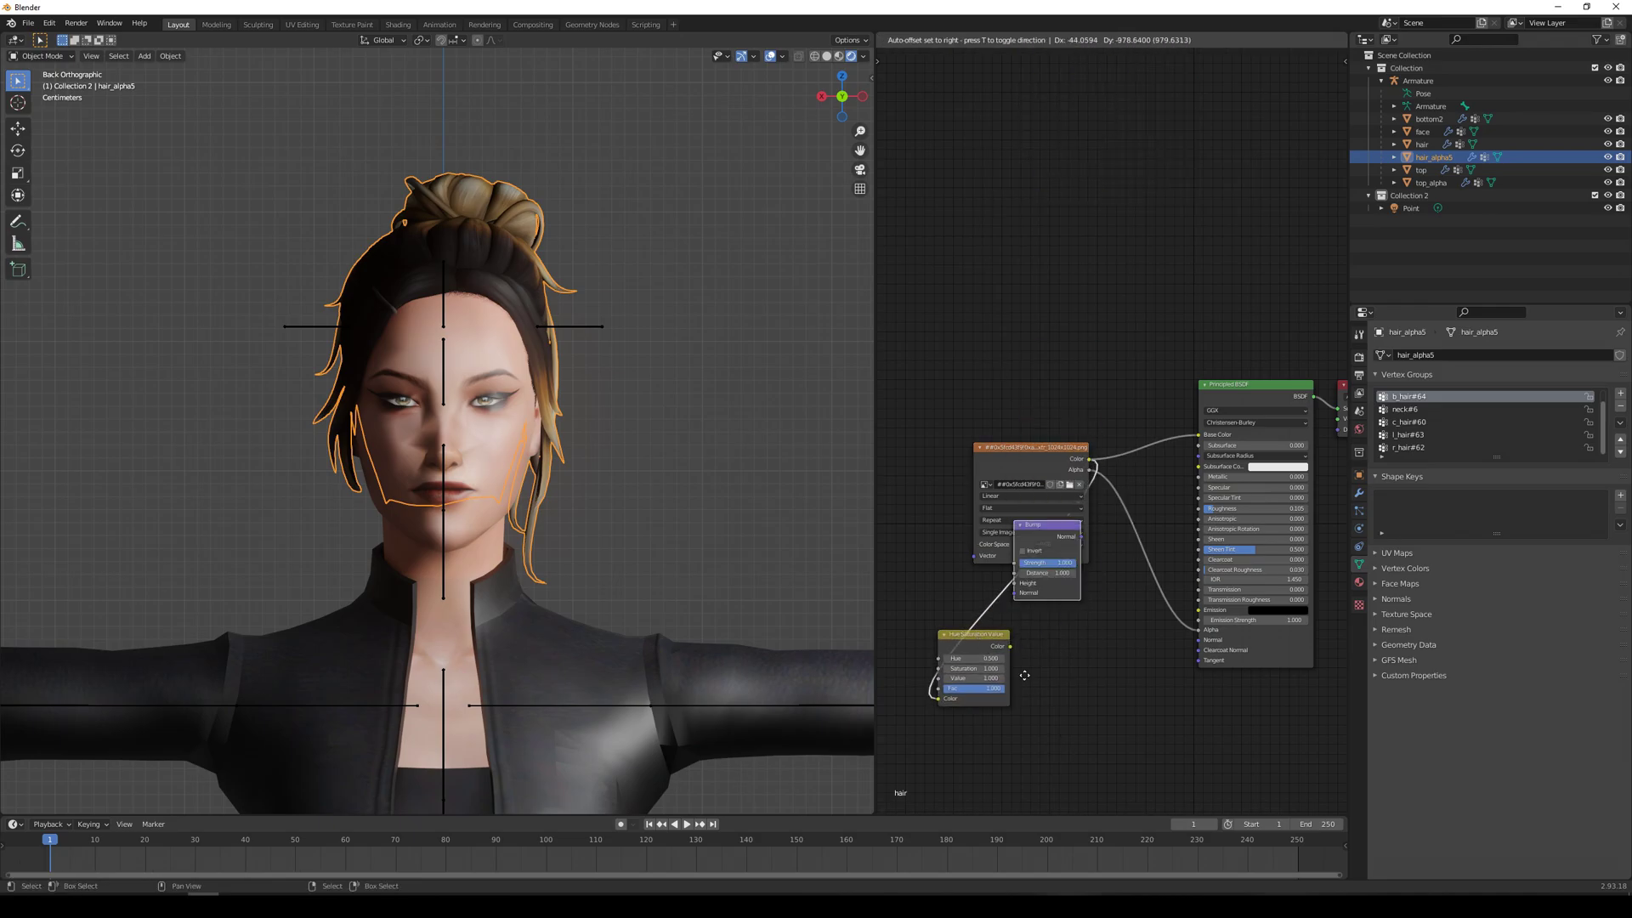
left_click(1055, 655)
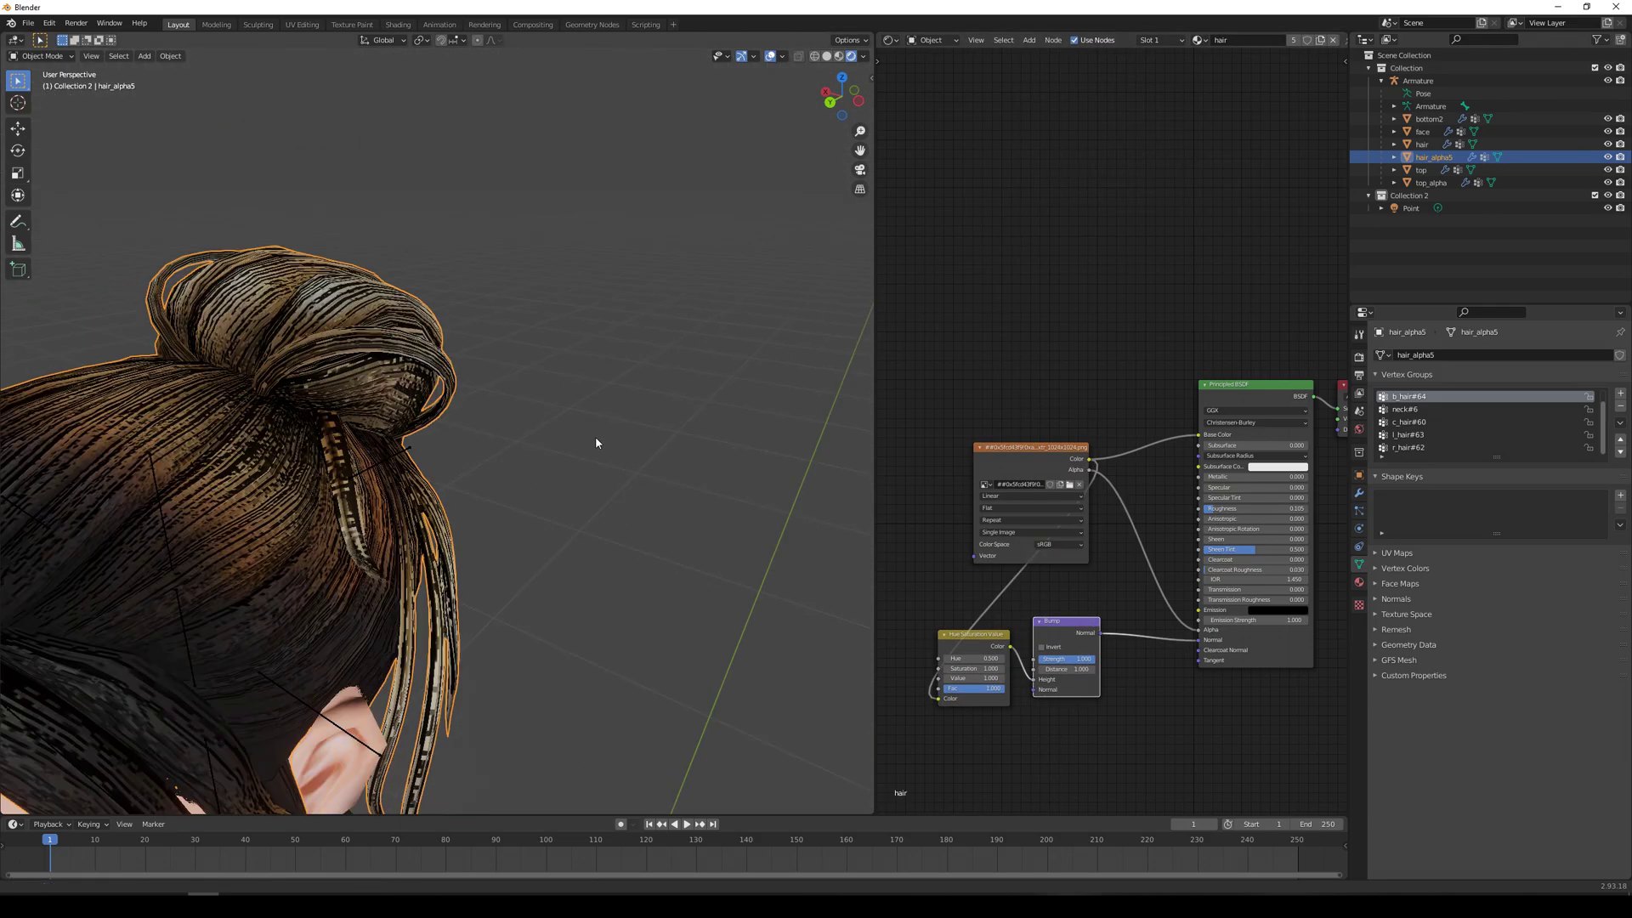
scroll(1105, 595, "up", 2)
left_click_drag(1054, 720, 950, 732)
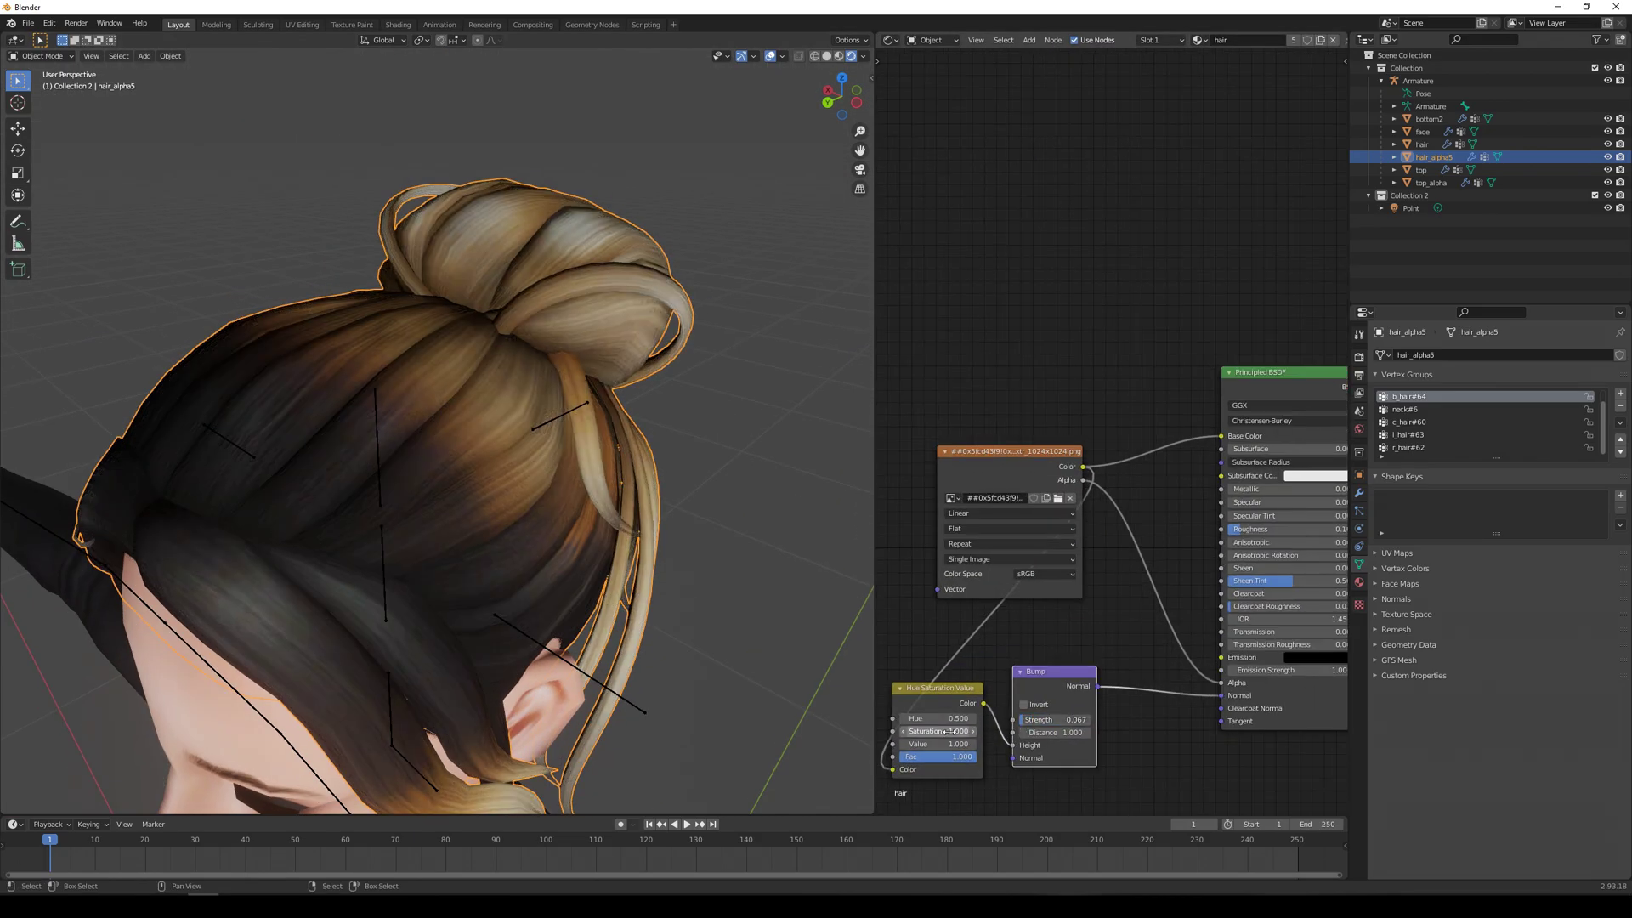
middle_click_drag(1112, 705, 1058, 730)
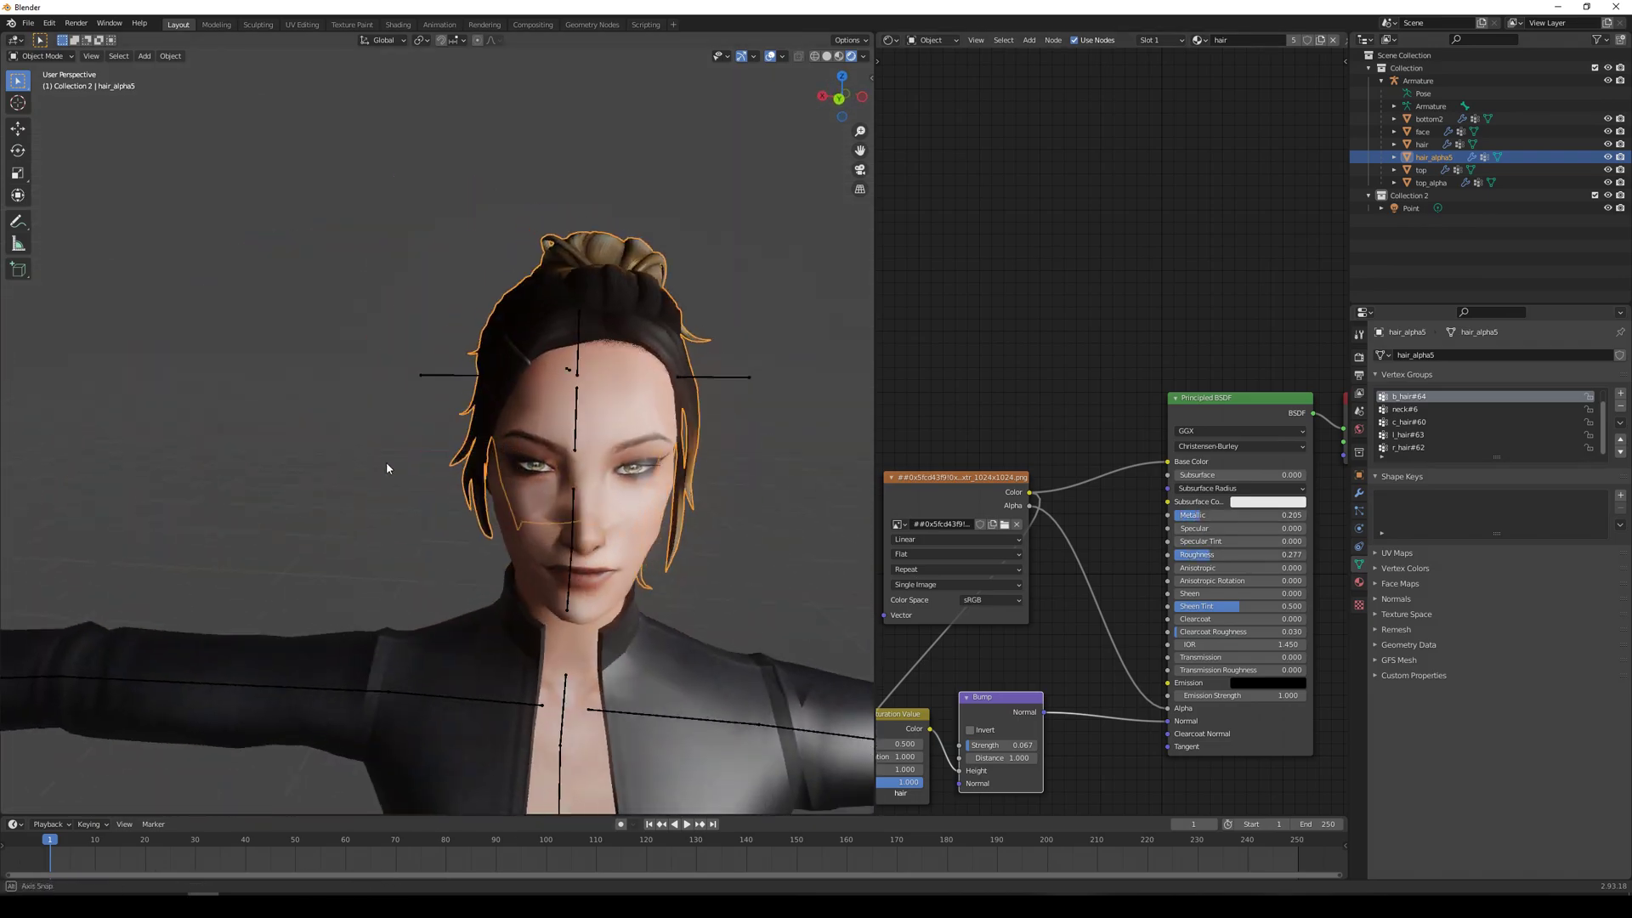
left_click_drag(1122, 408, 934, 707)
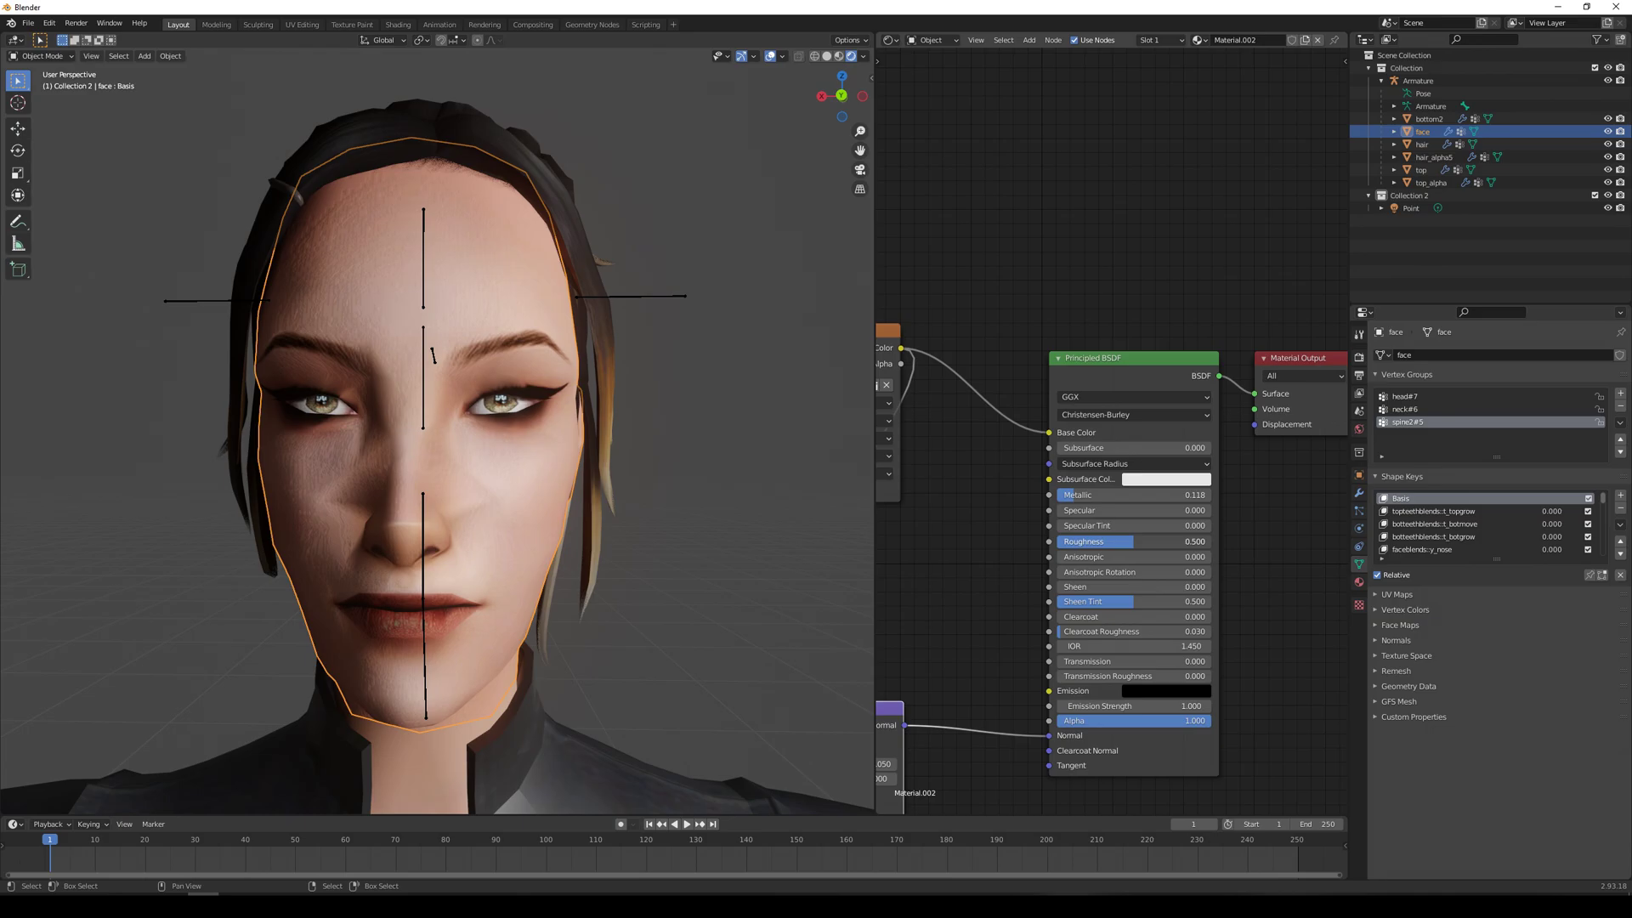
Set the face material's Metallic to 0.040 and edit the jacket and hair Specular values
left_click(1106, 495)
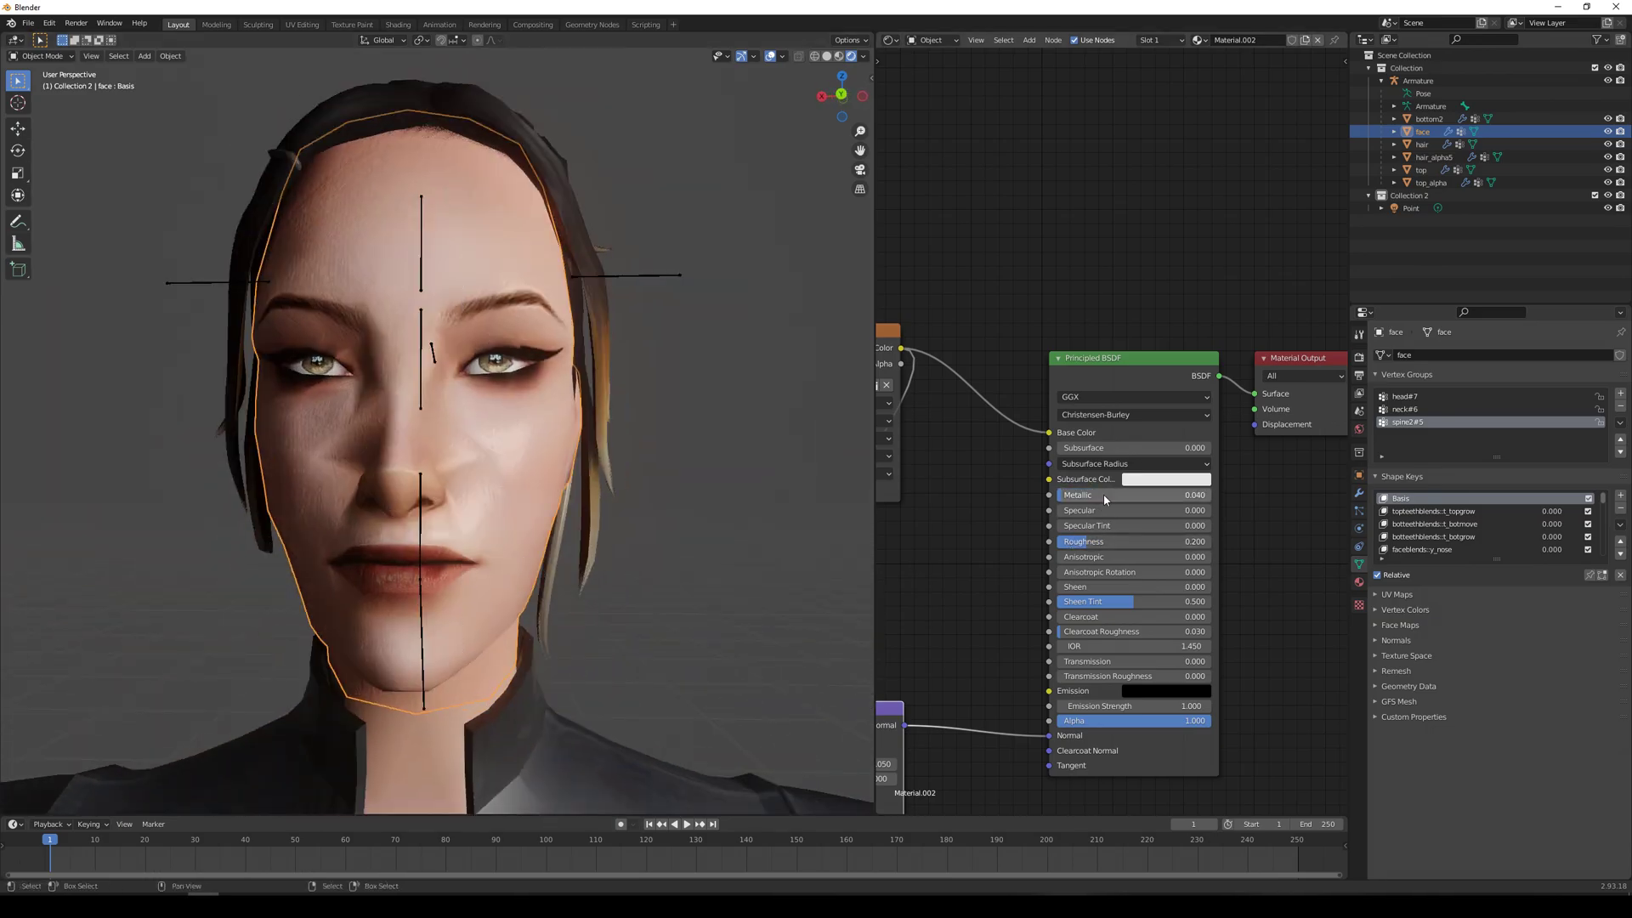
left_click(1269, 458)
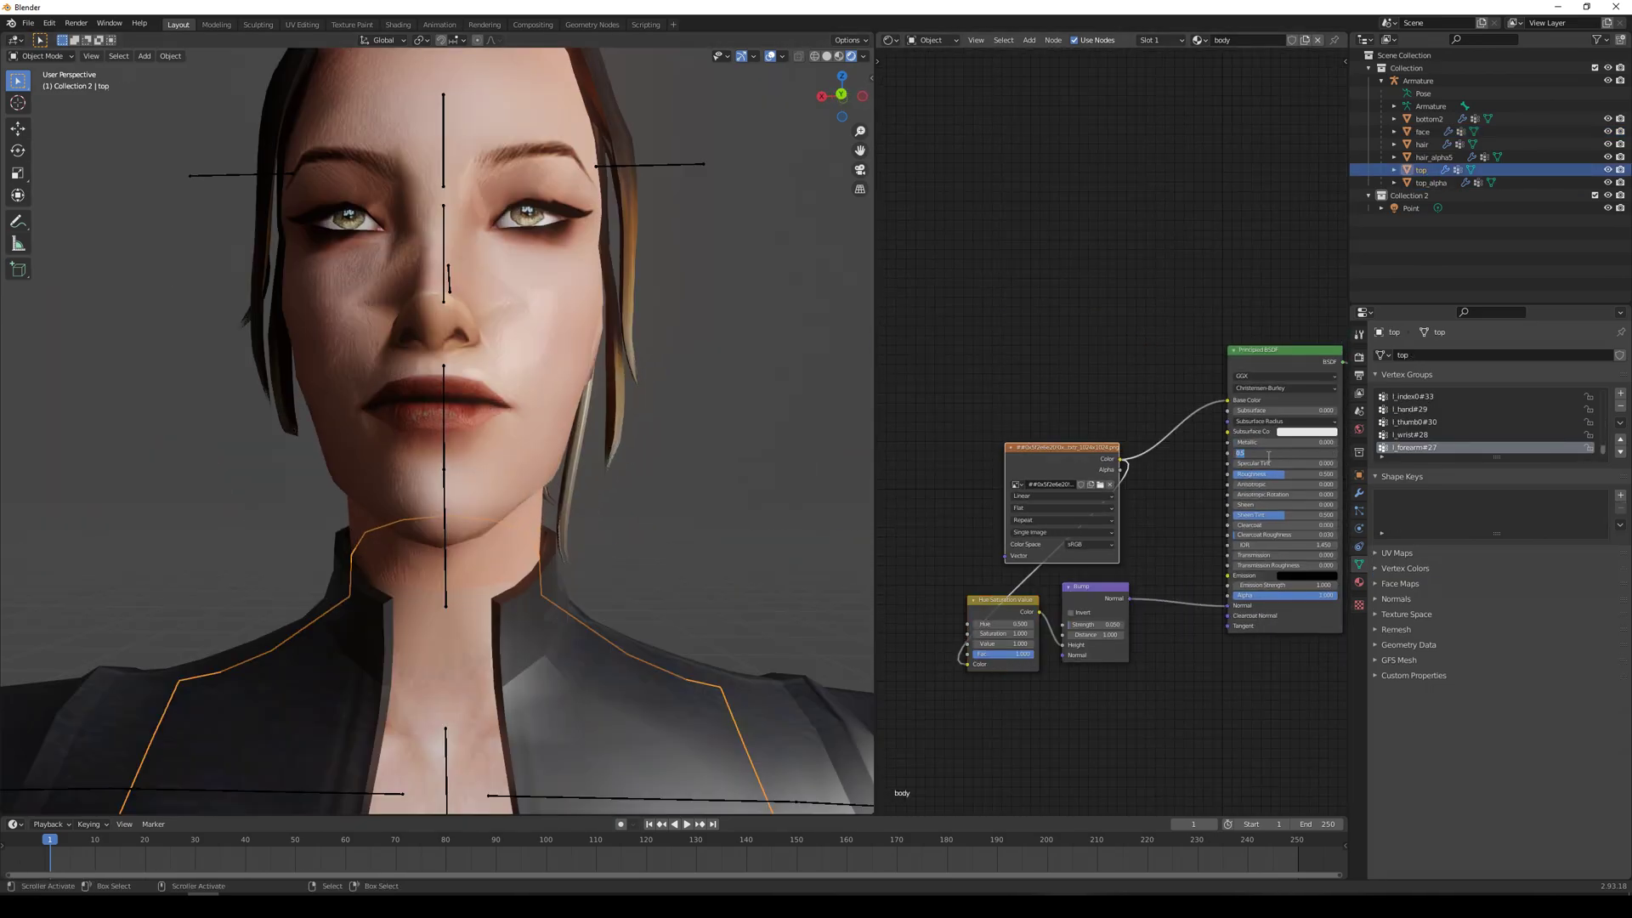
left_click(1243, 460)
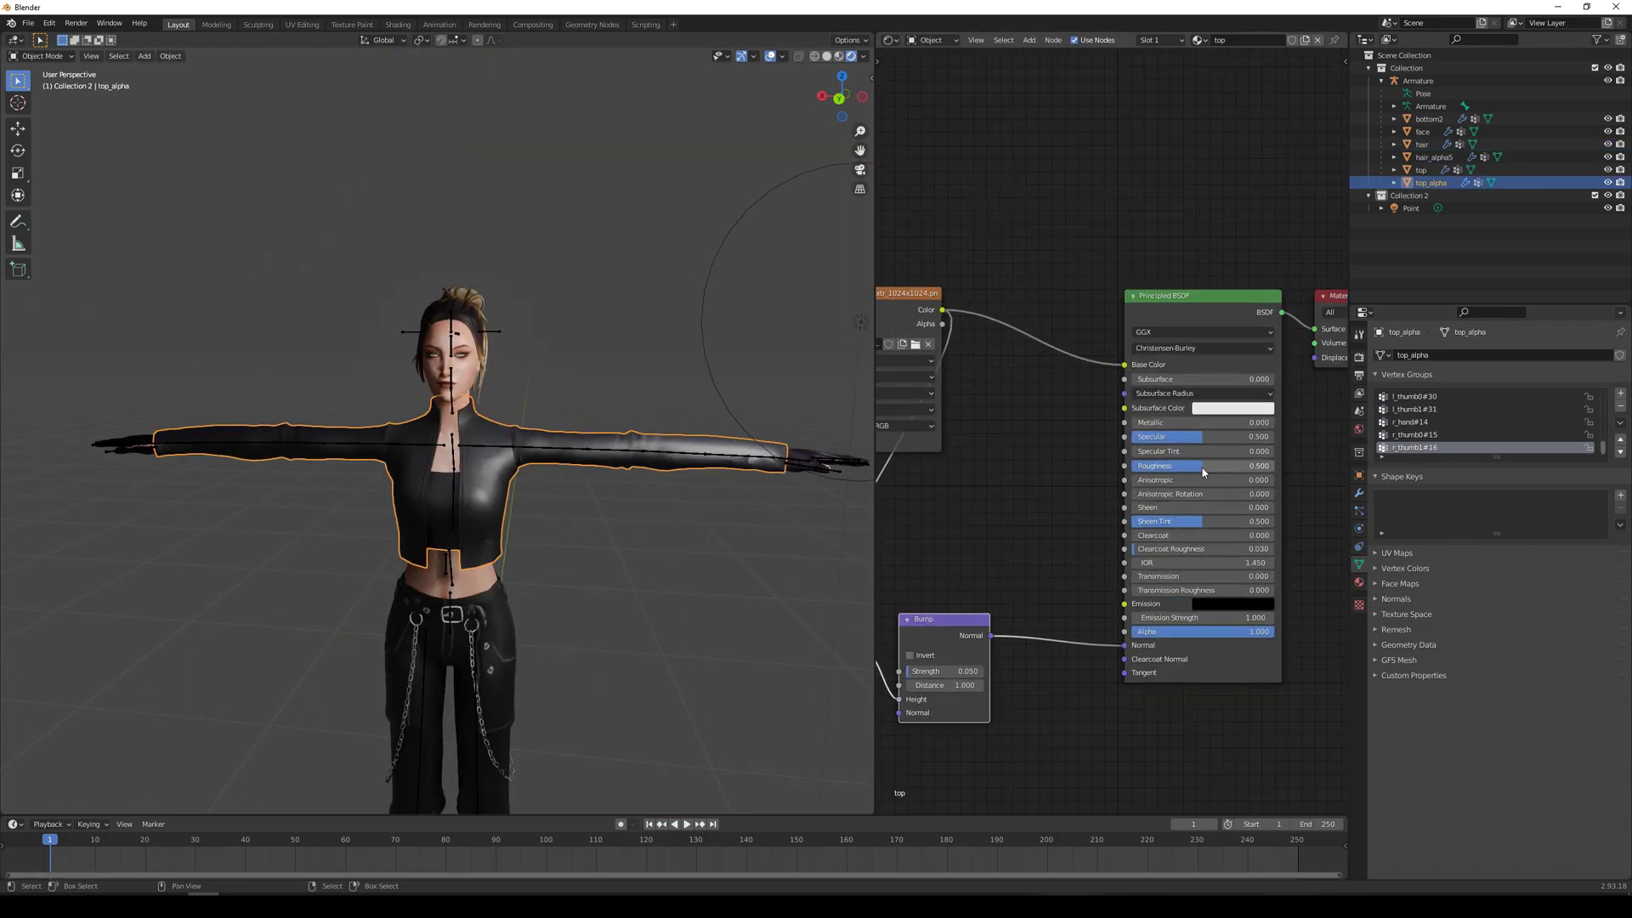
Recalculate the jacket's normals in Edit Mode and return to Object Mode
left_click(41, 55)
left_click(41, 85)
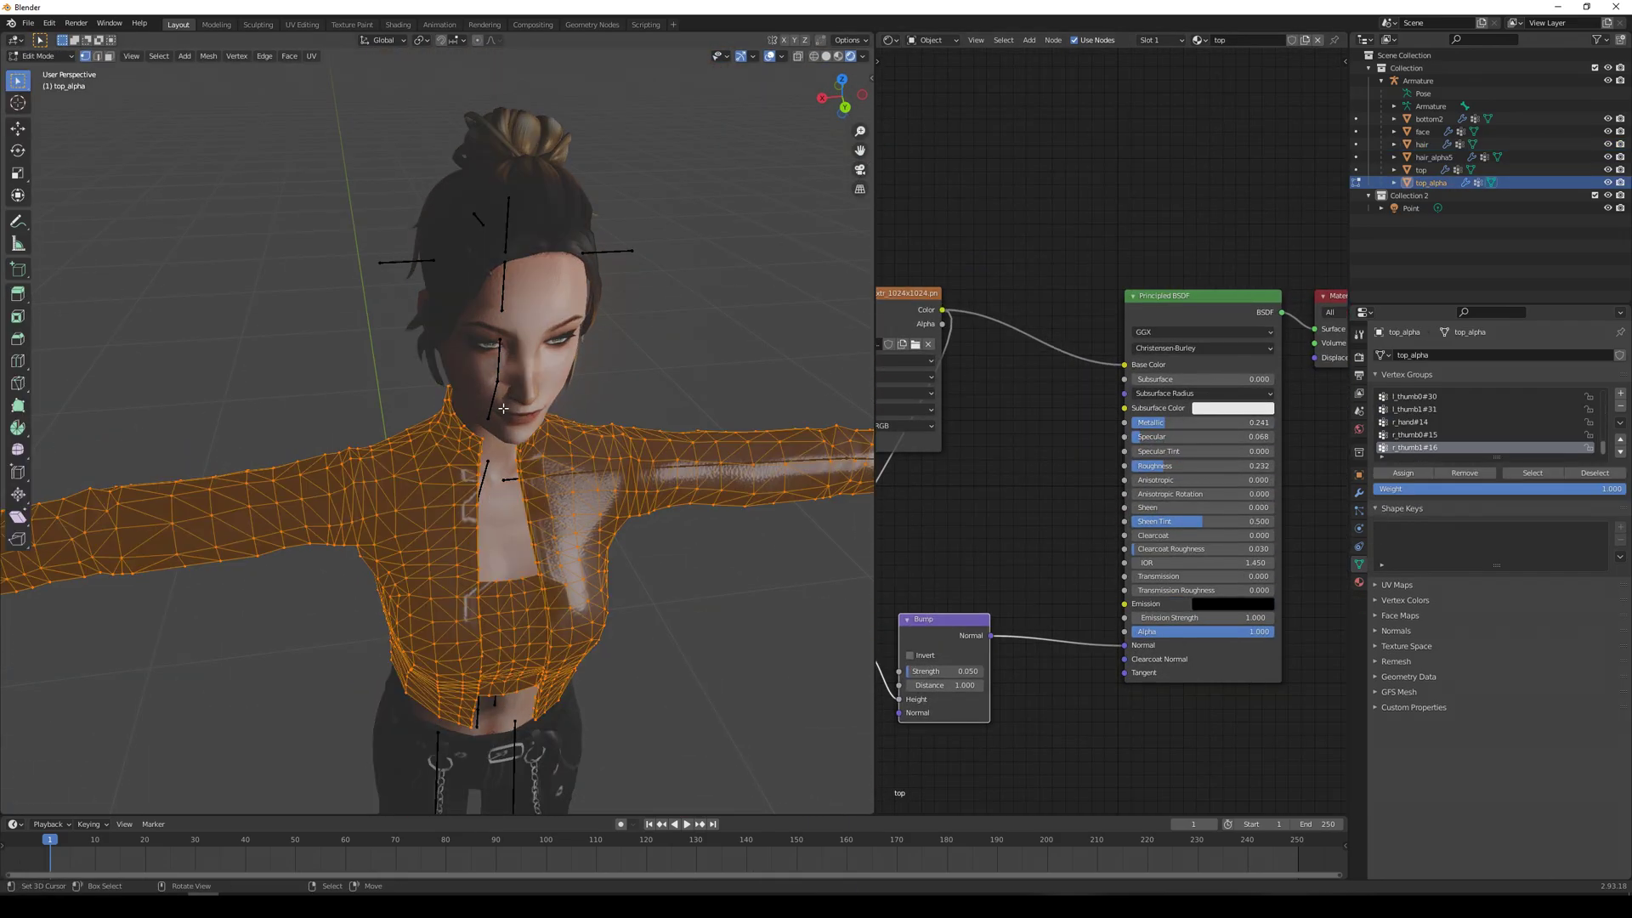
left_click(40, 55)
left_click(47, 71)
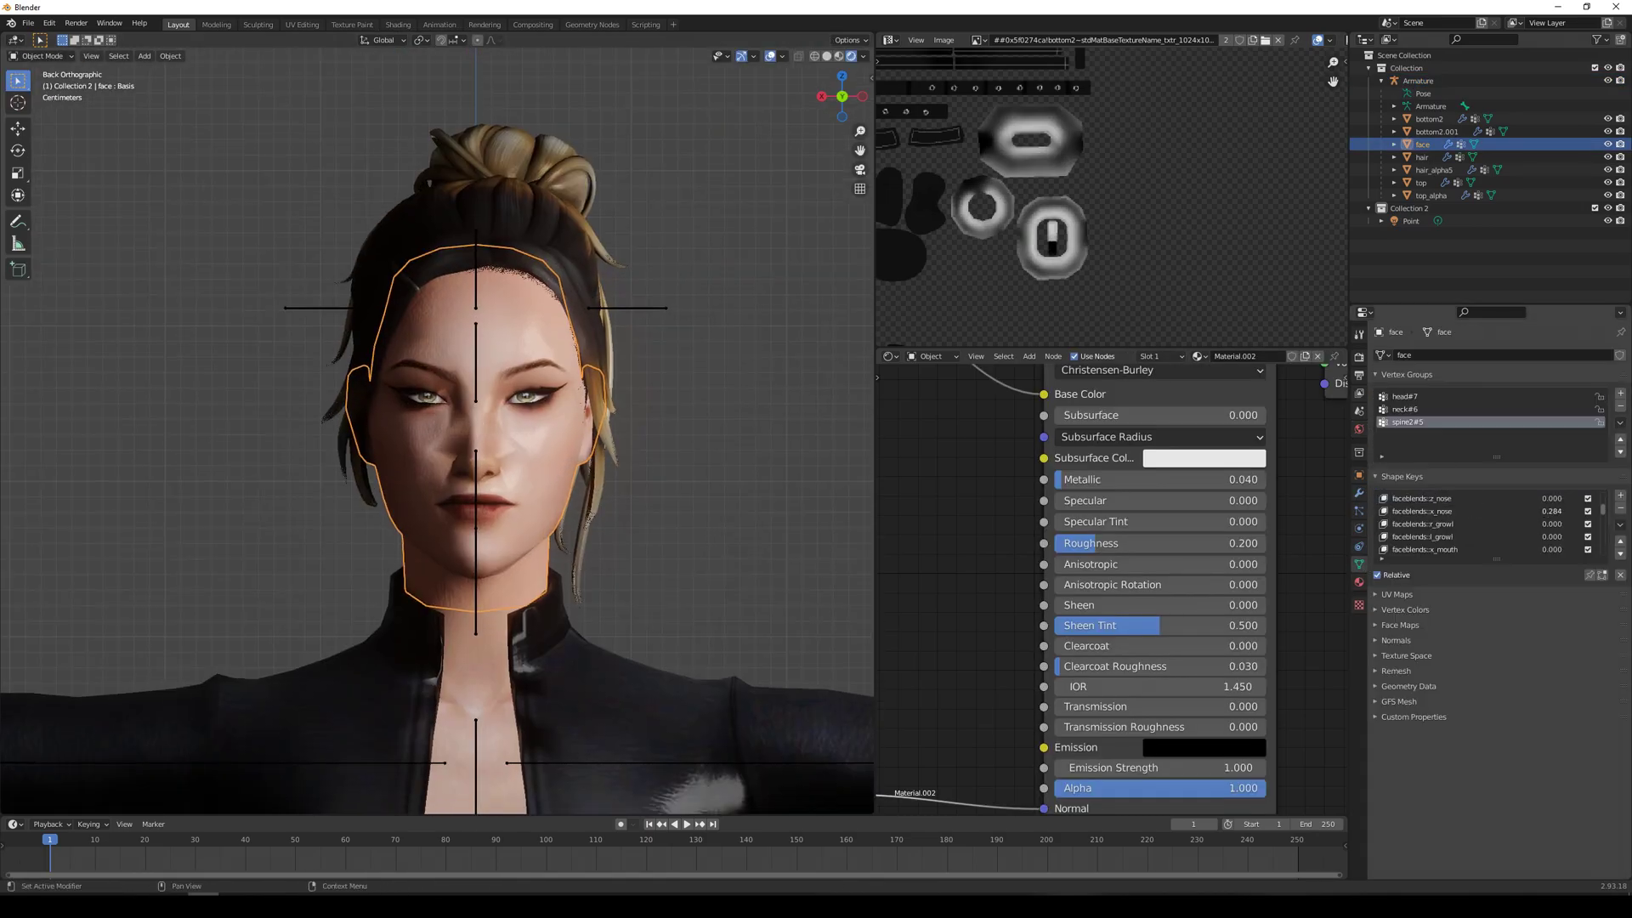
Run the facial preset script with Alt+P from a Text Editor and make the disgust key active
left_click(888, 40)
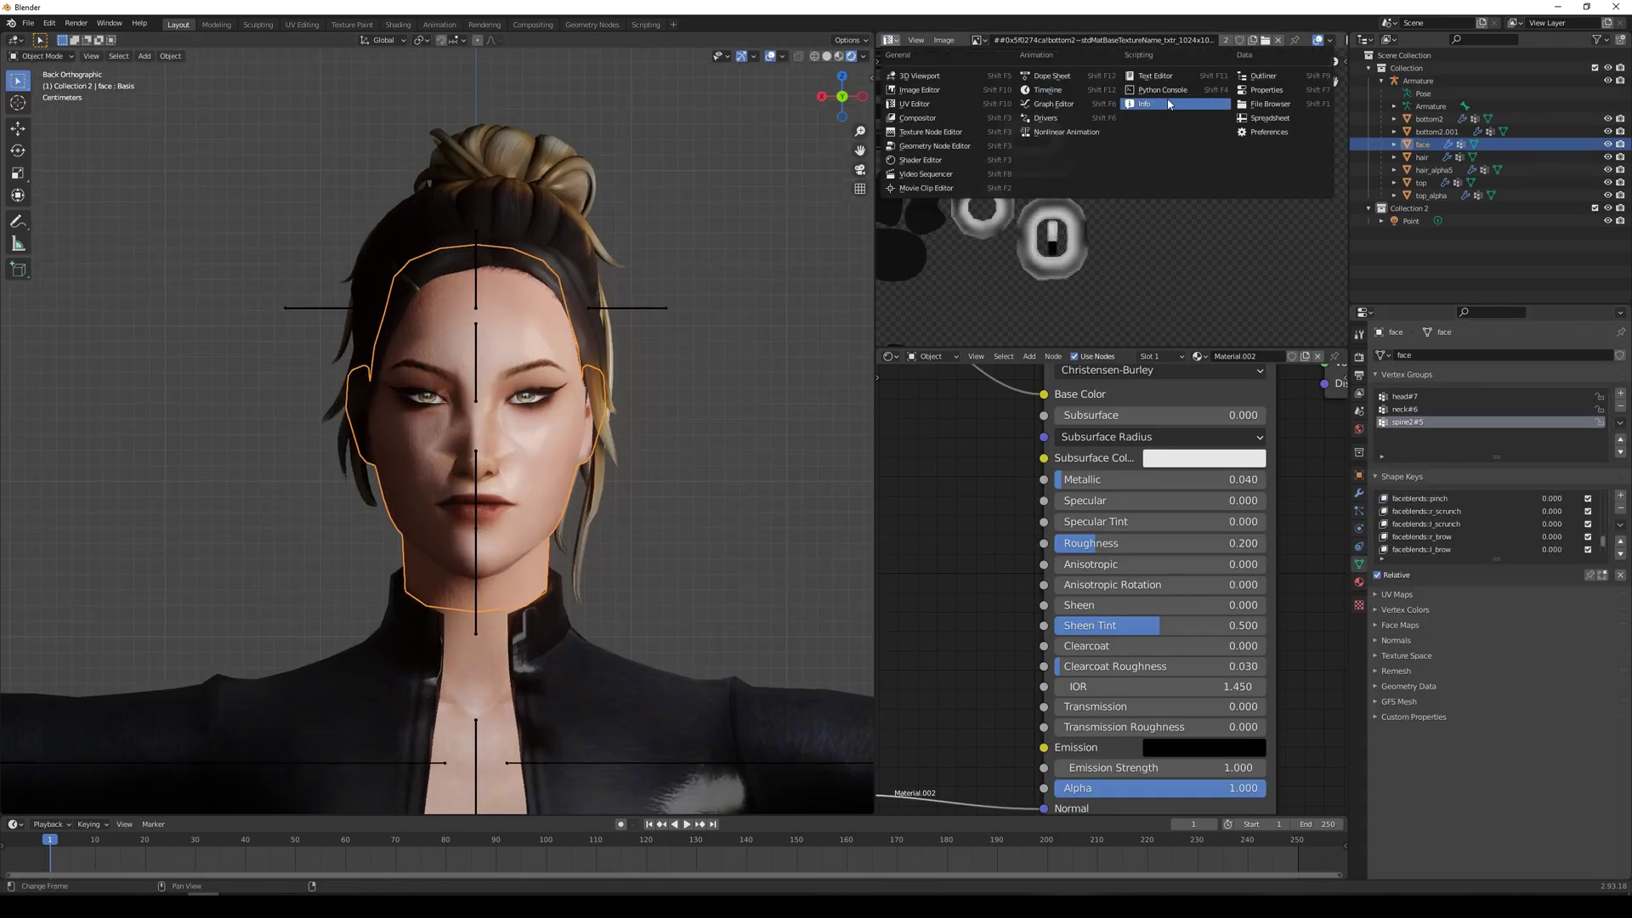
left_click(1139, 55)
key("alt+p")
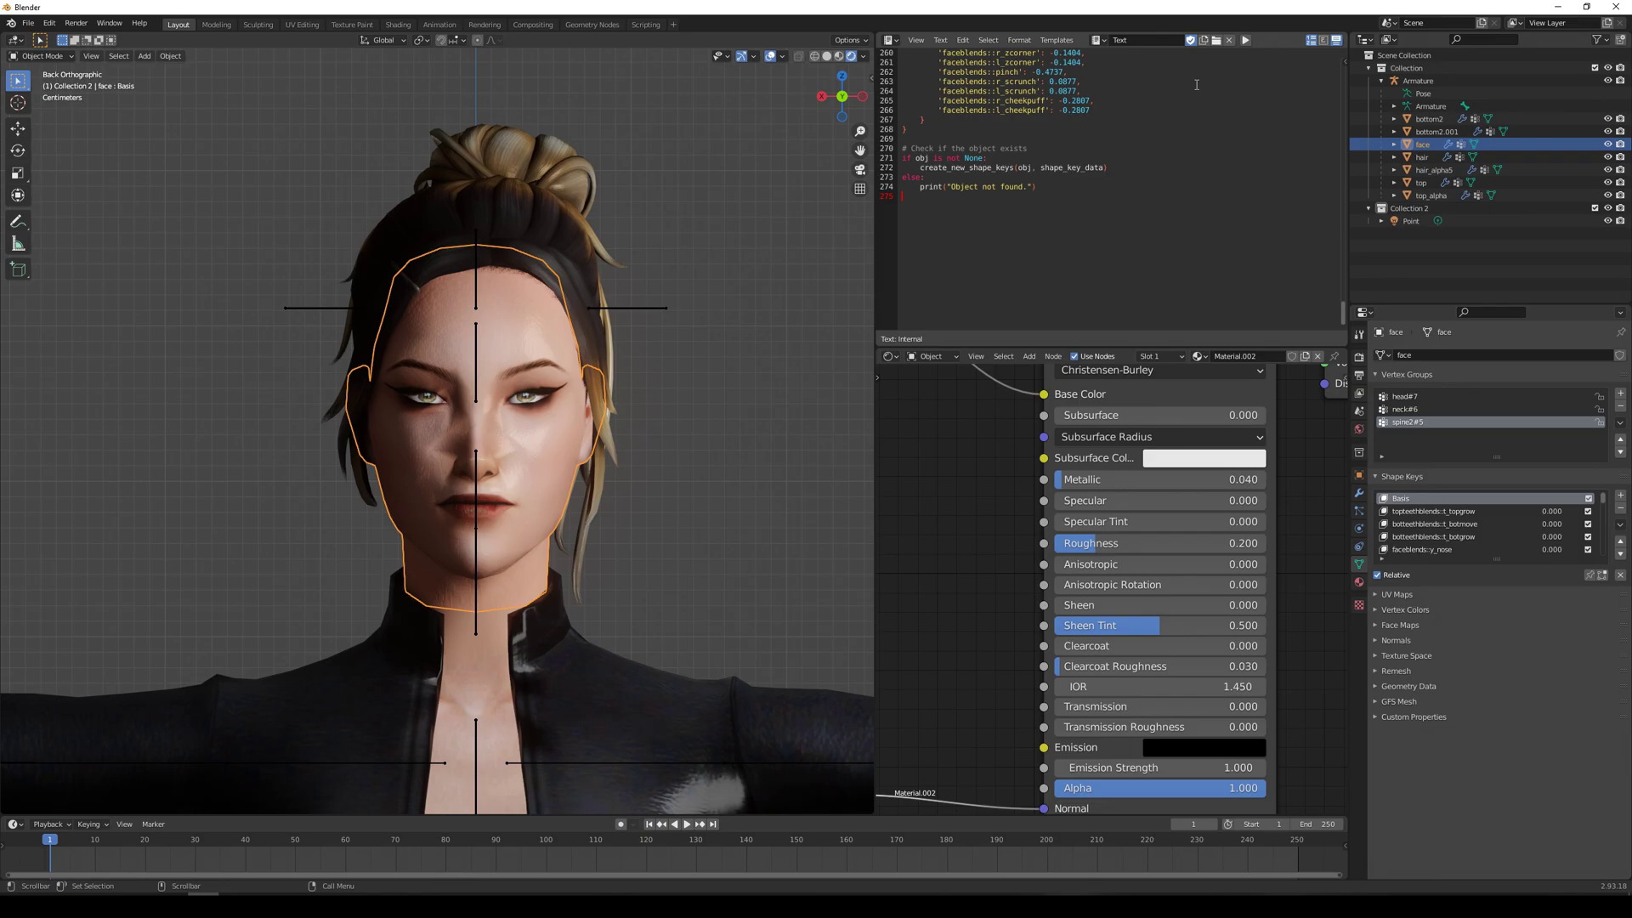
left_click(1246, 41)
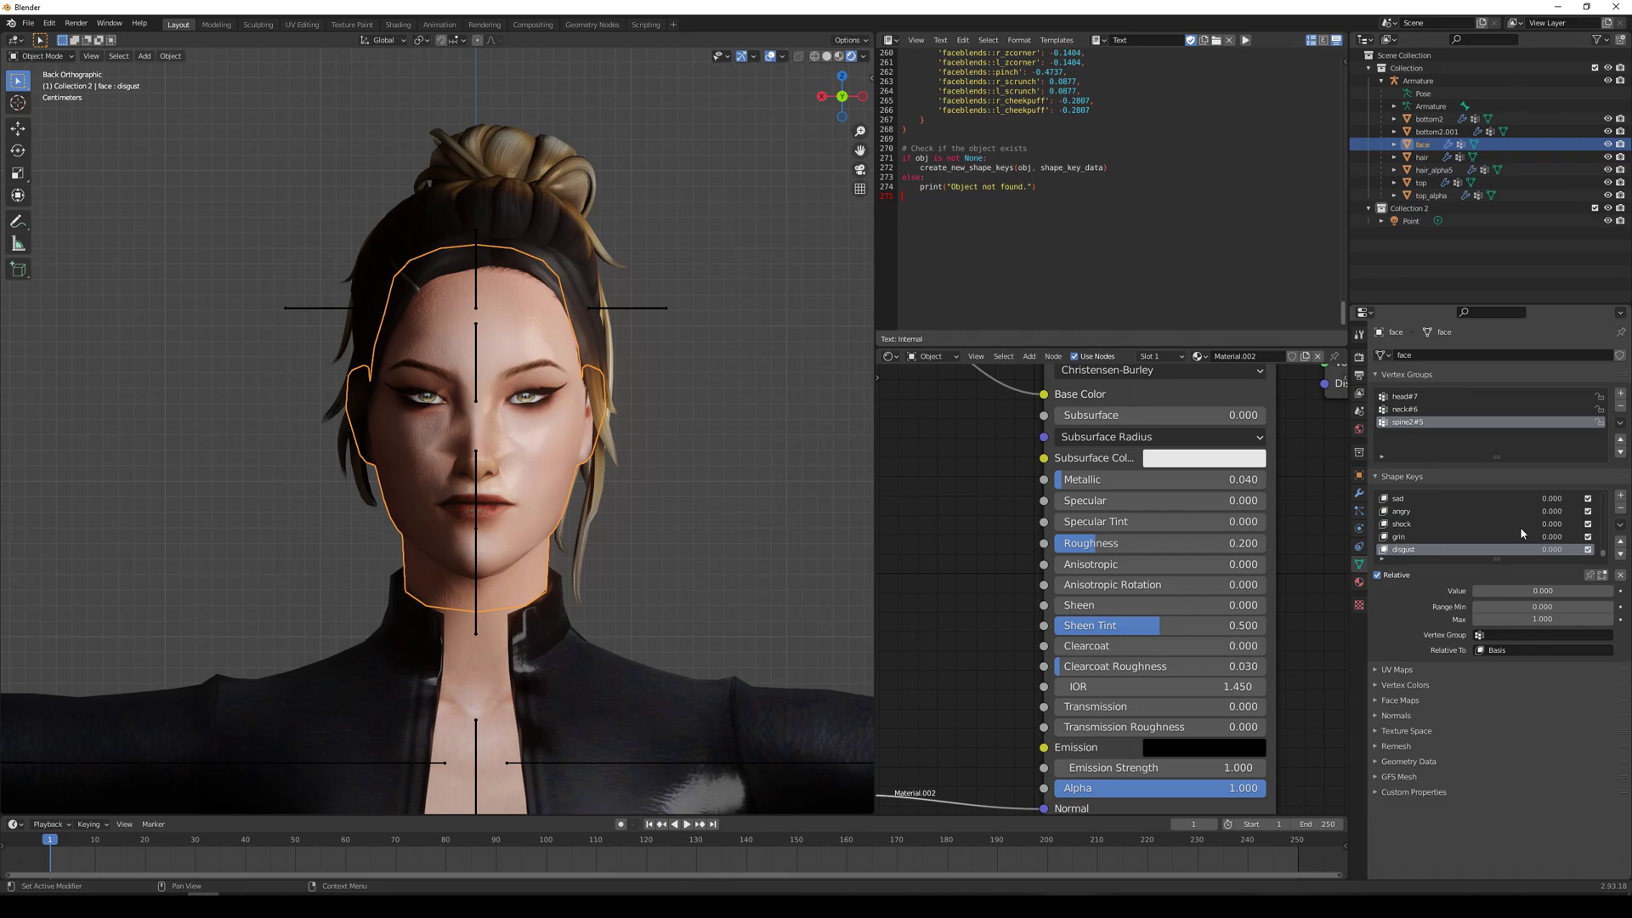
scroll(1498, 533, "up", 10)
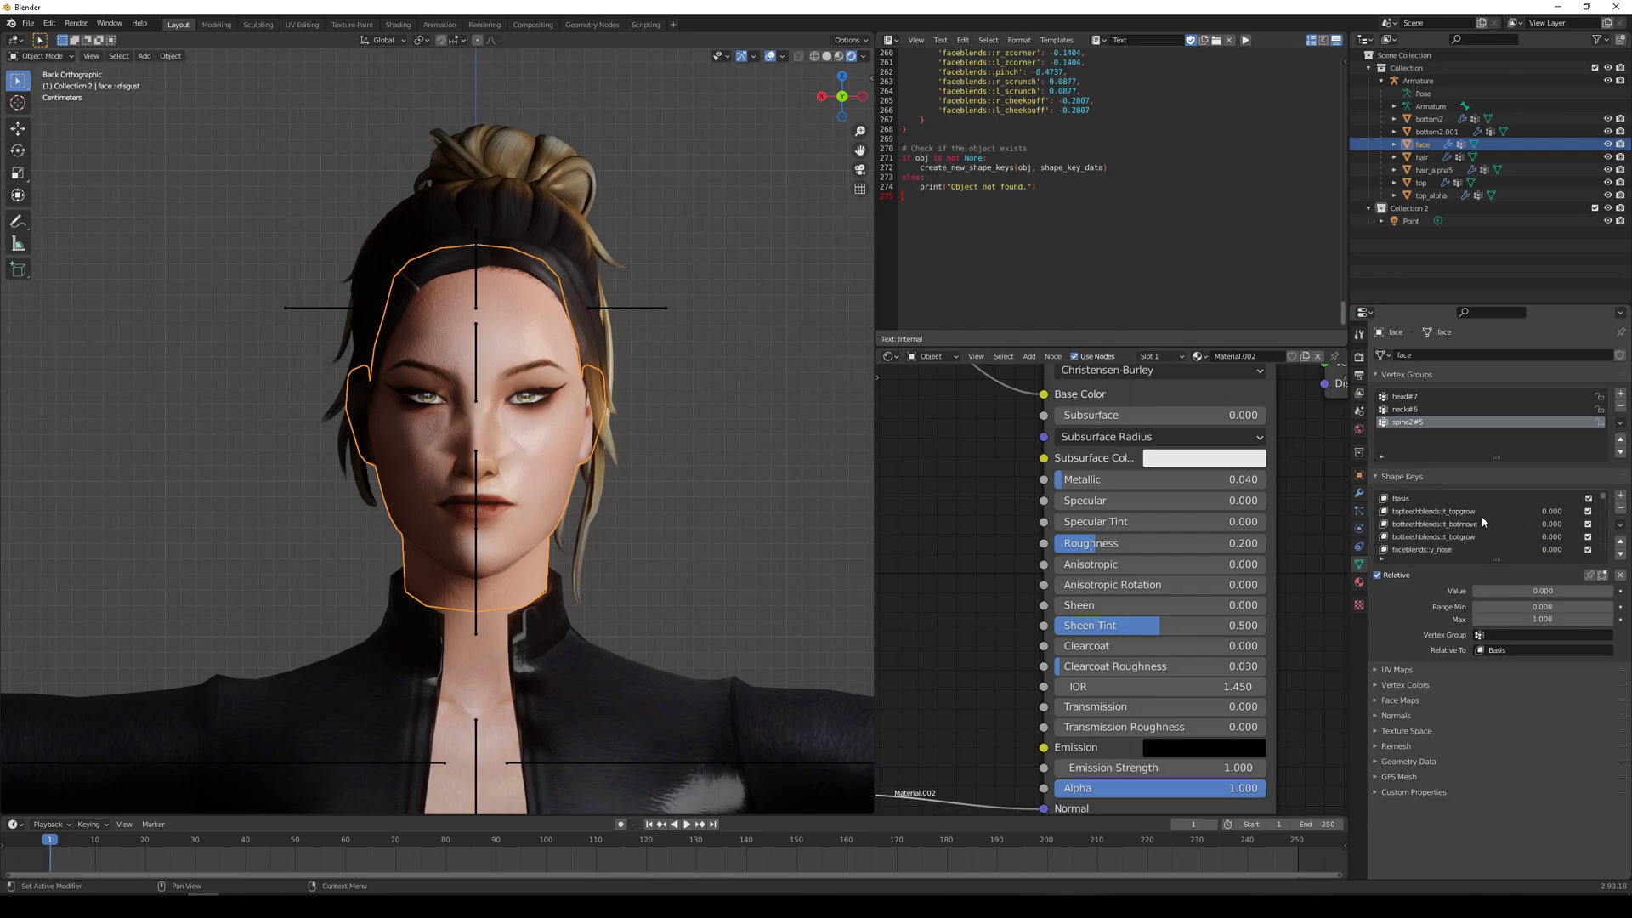
Add a Basis shape key to the top jacket object, then orbit around and select the hair
left_click(1446, 498)
left_click(480, 660)
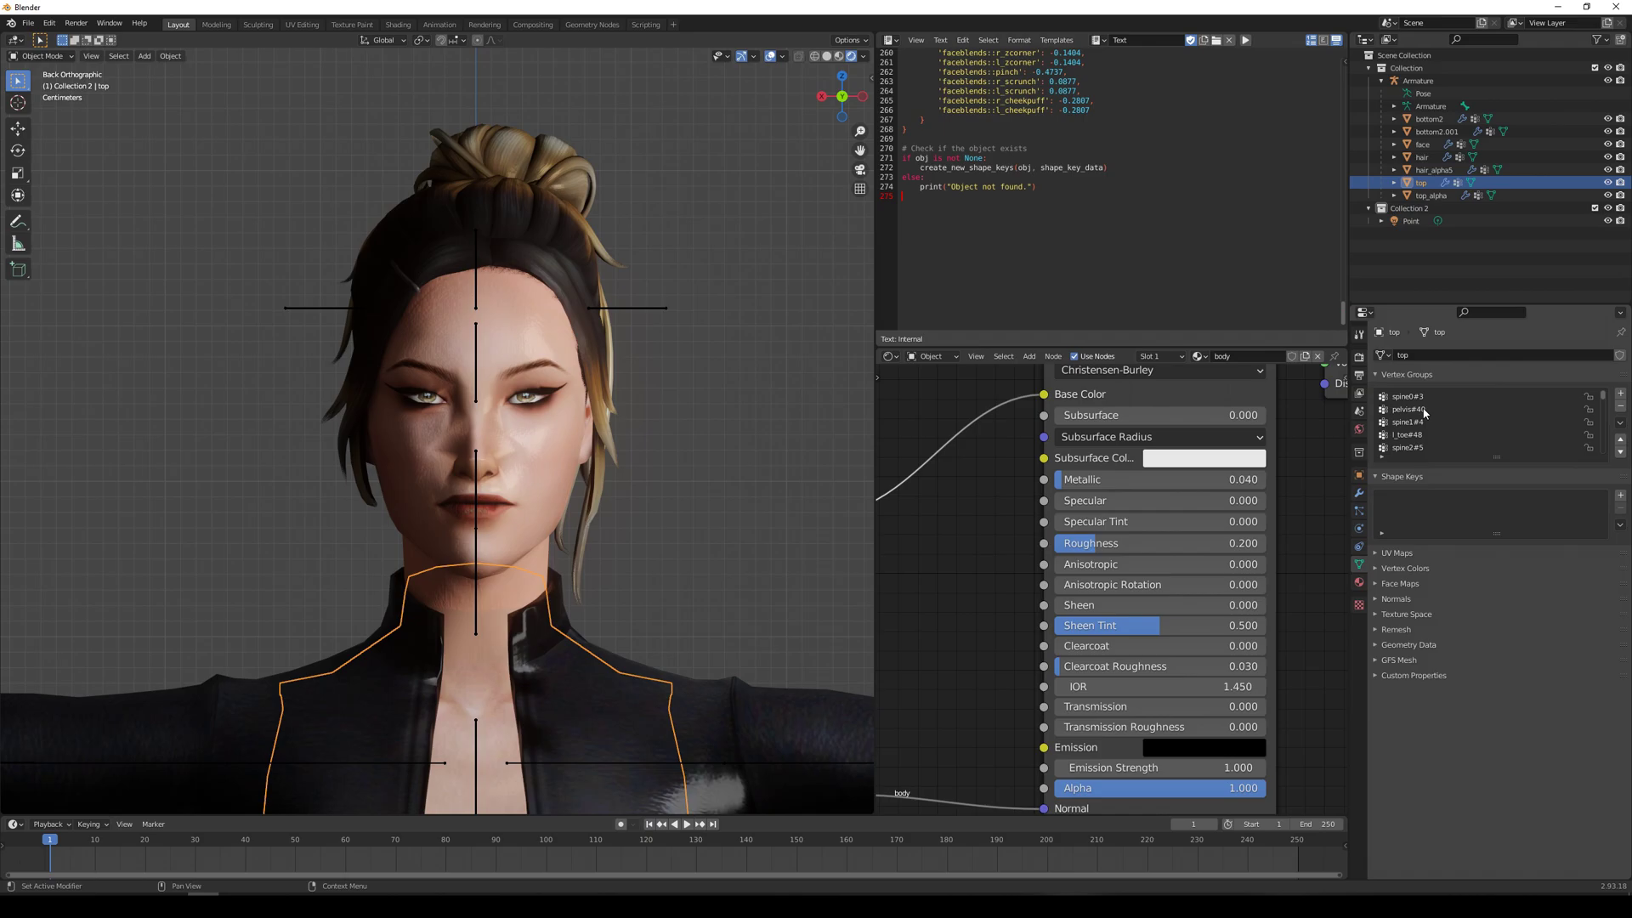
scroll(539, 499, "down", 3)
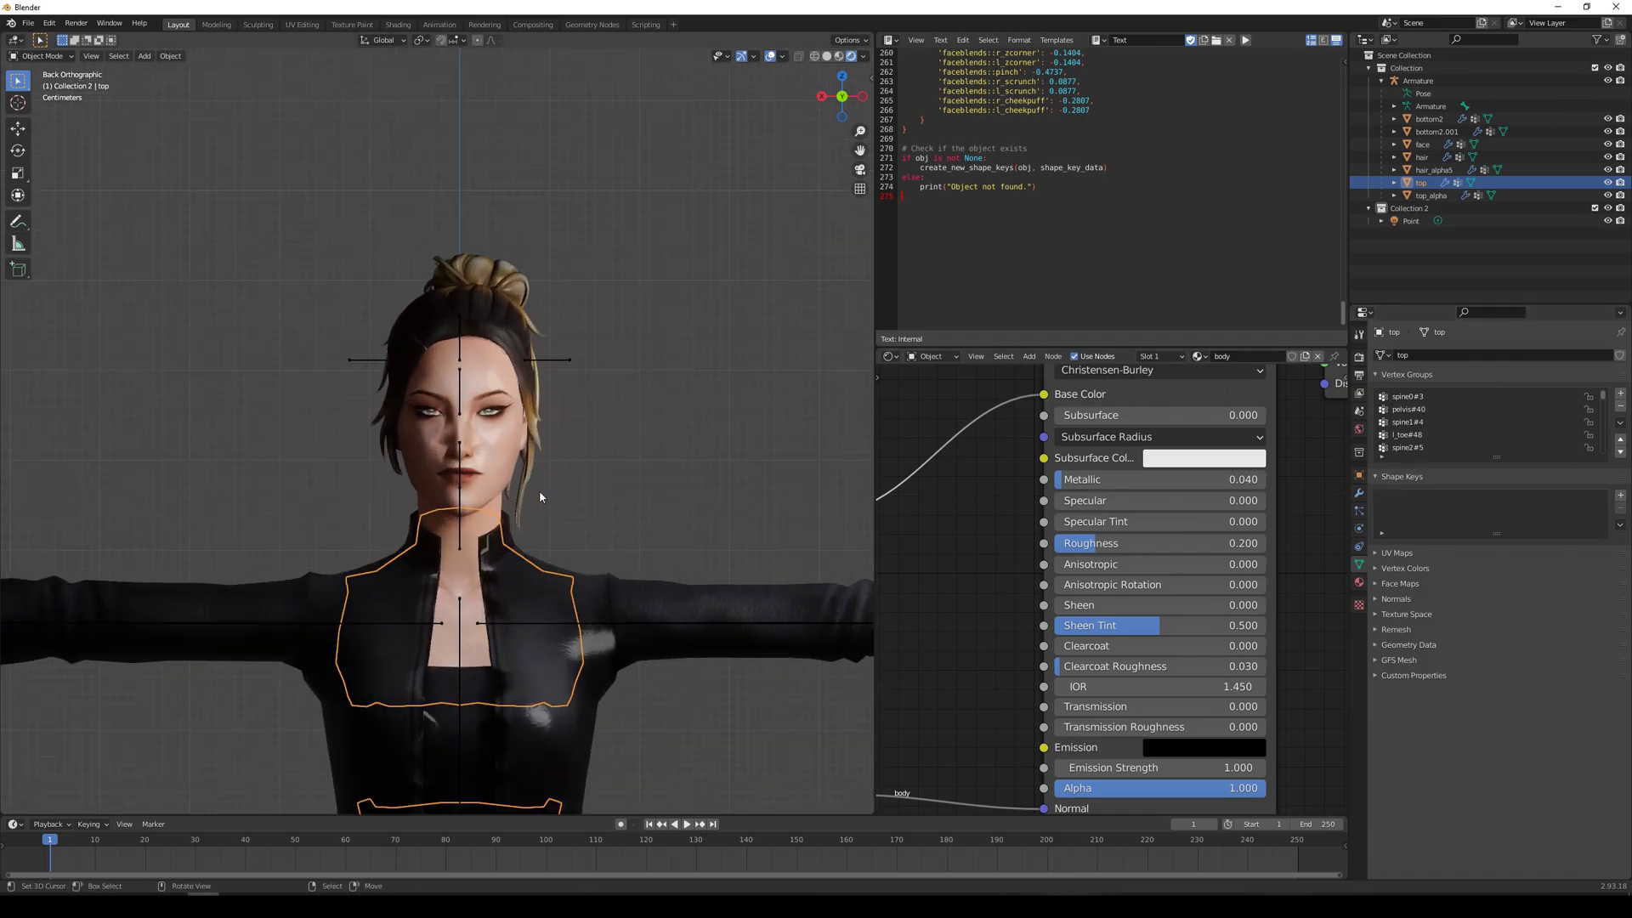
left_click(489, 376)
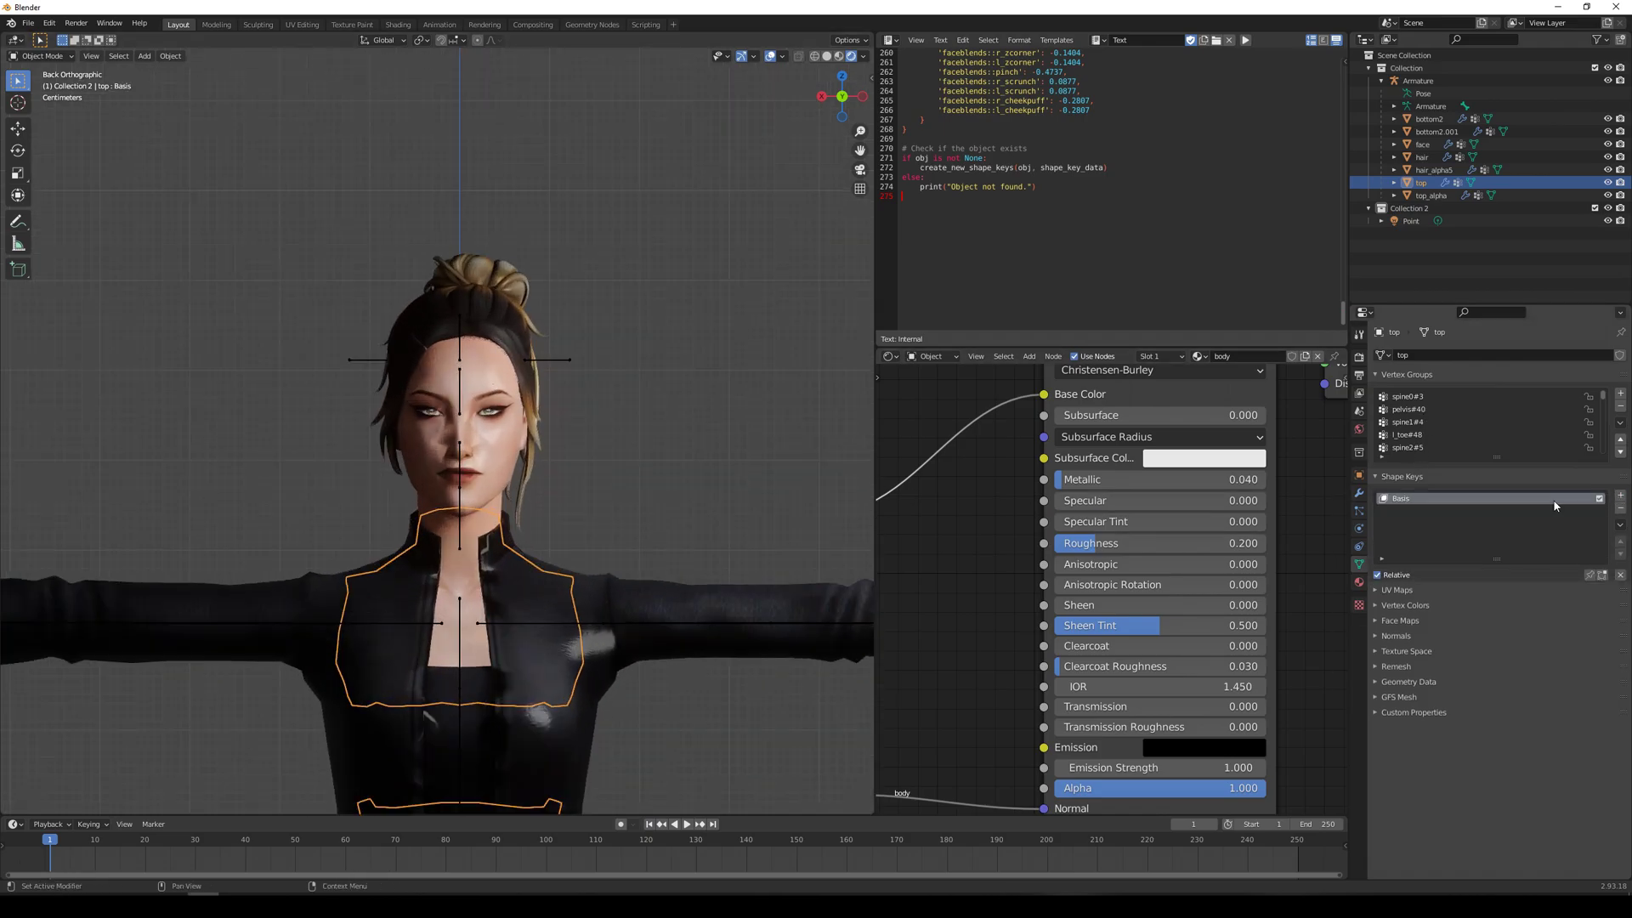
scroll(527, 442, "up", 4)
middle_click_drag(534, 457, 594, 522)
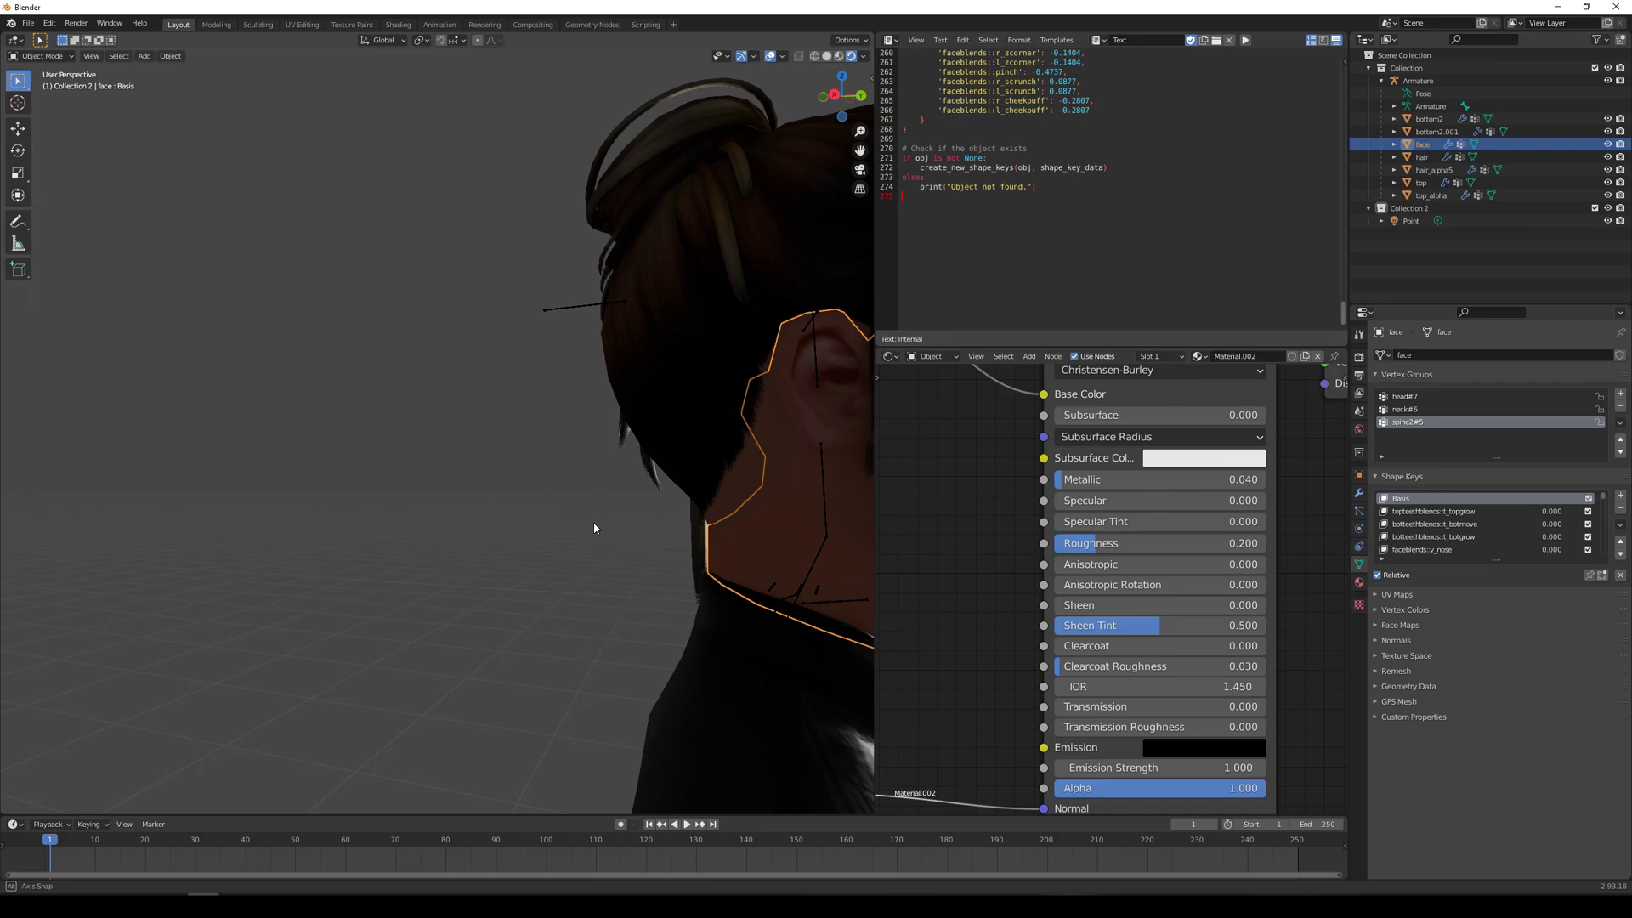
left_click(742, 493)
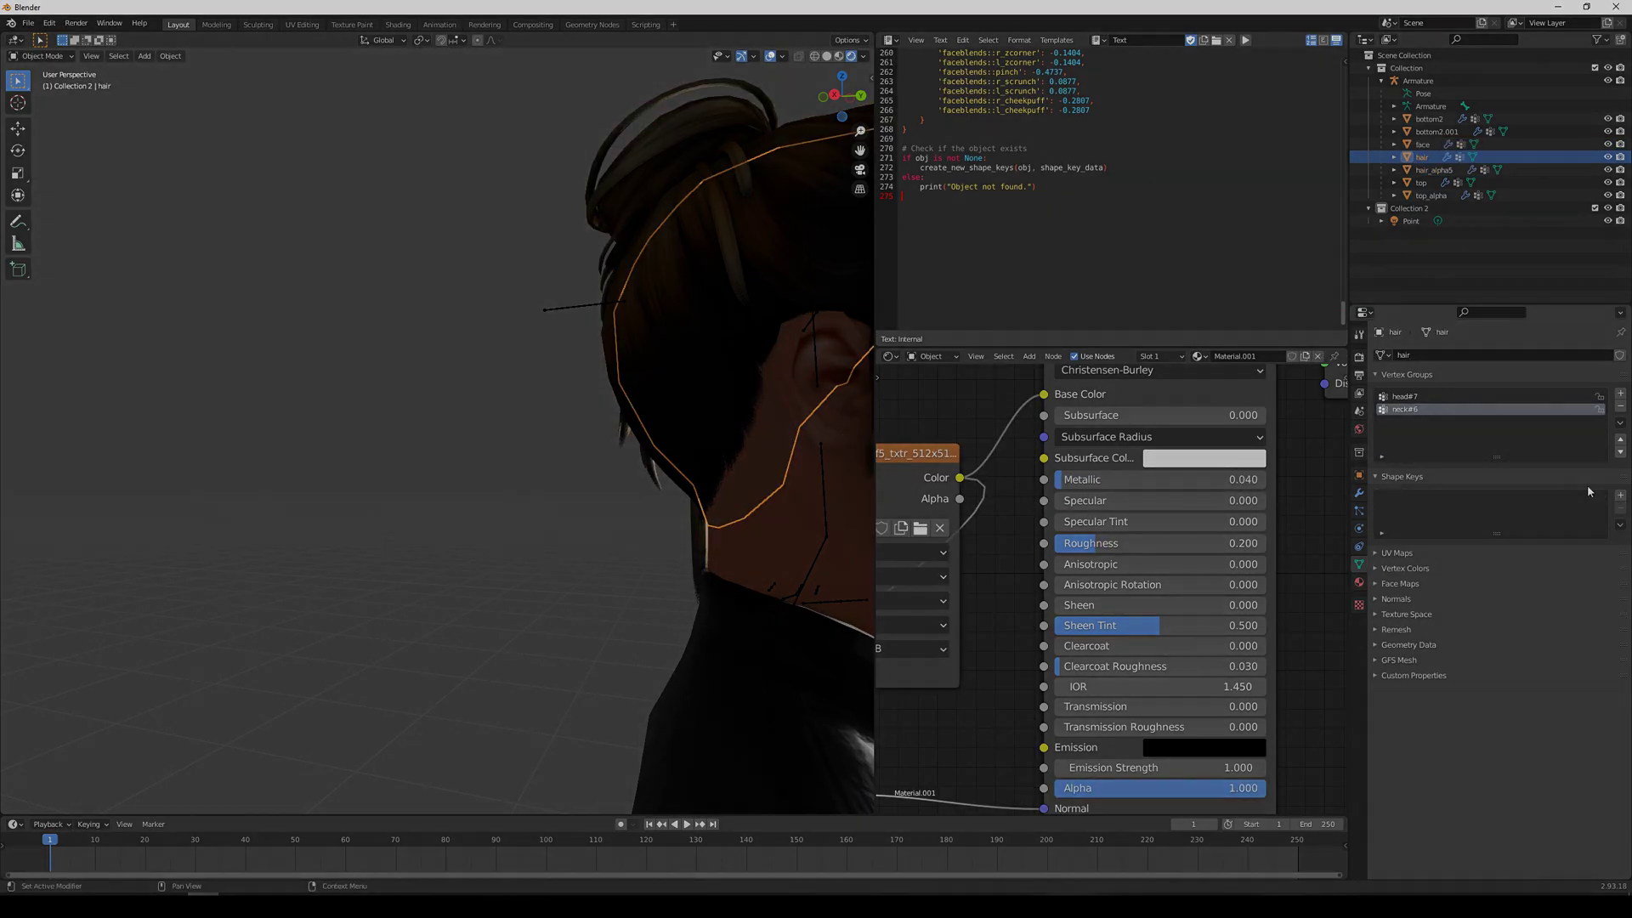